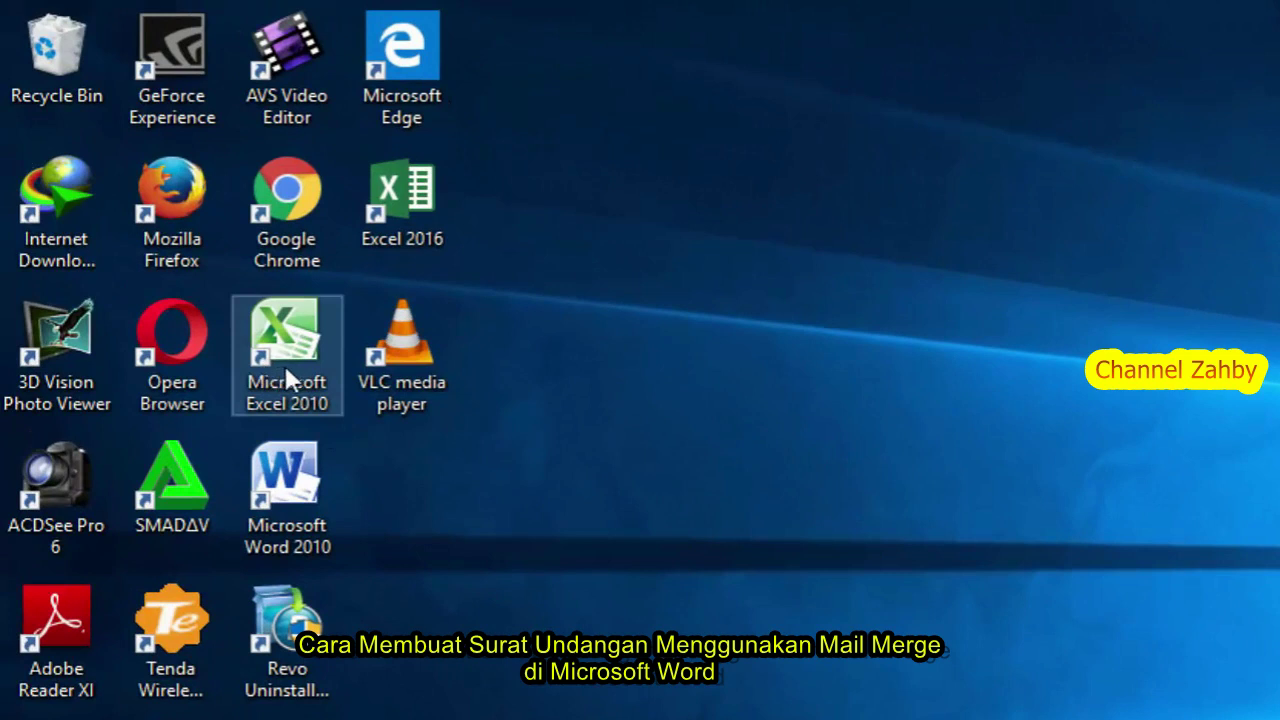
Start Excel 2010 with a blank workbook and add headings Nama in A1 and Alamat in B1
double_click(287, 371)
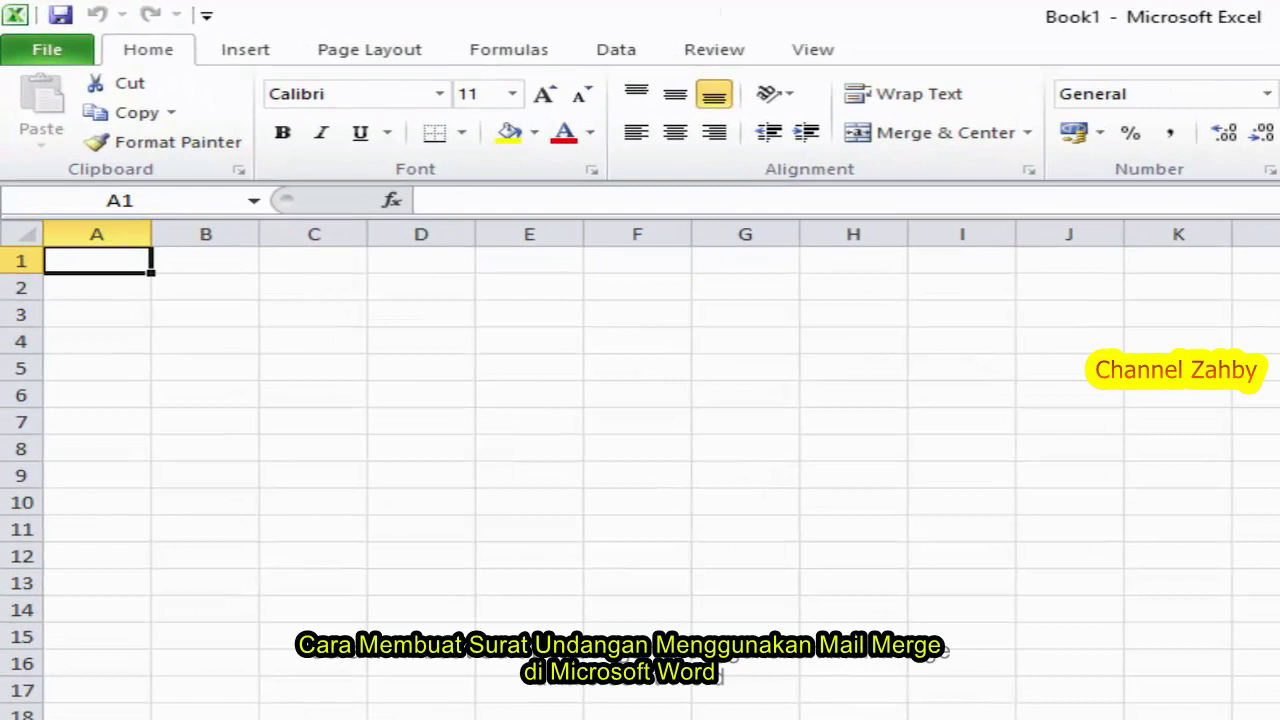
type("Nama")
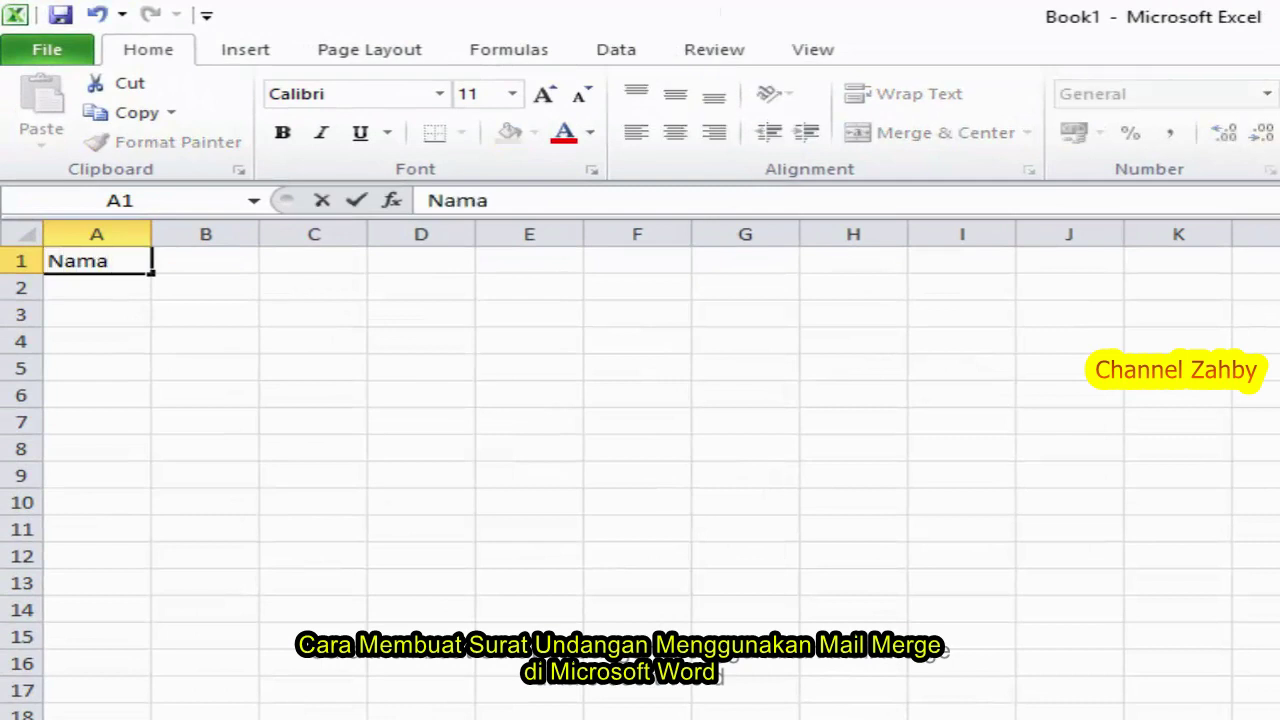
key("Tab")
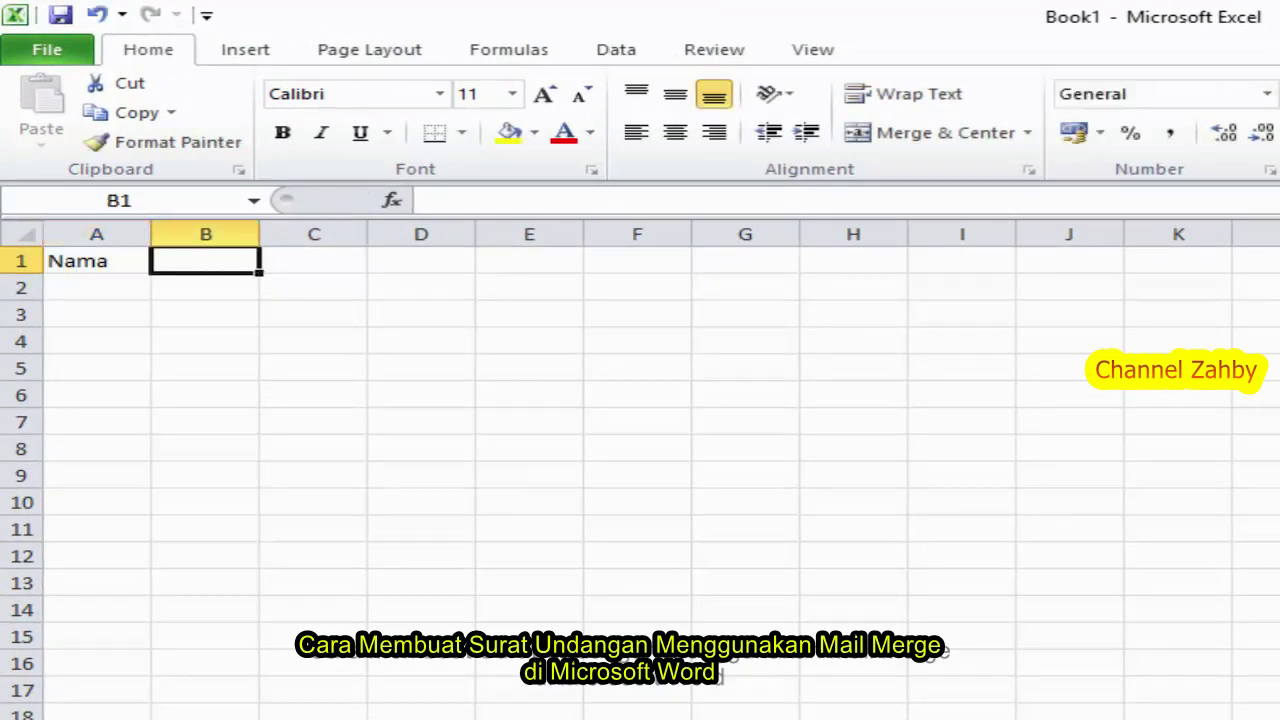
type("A")
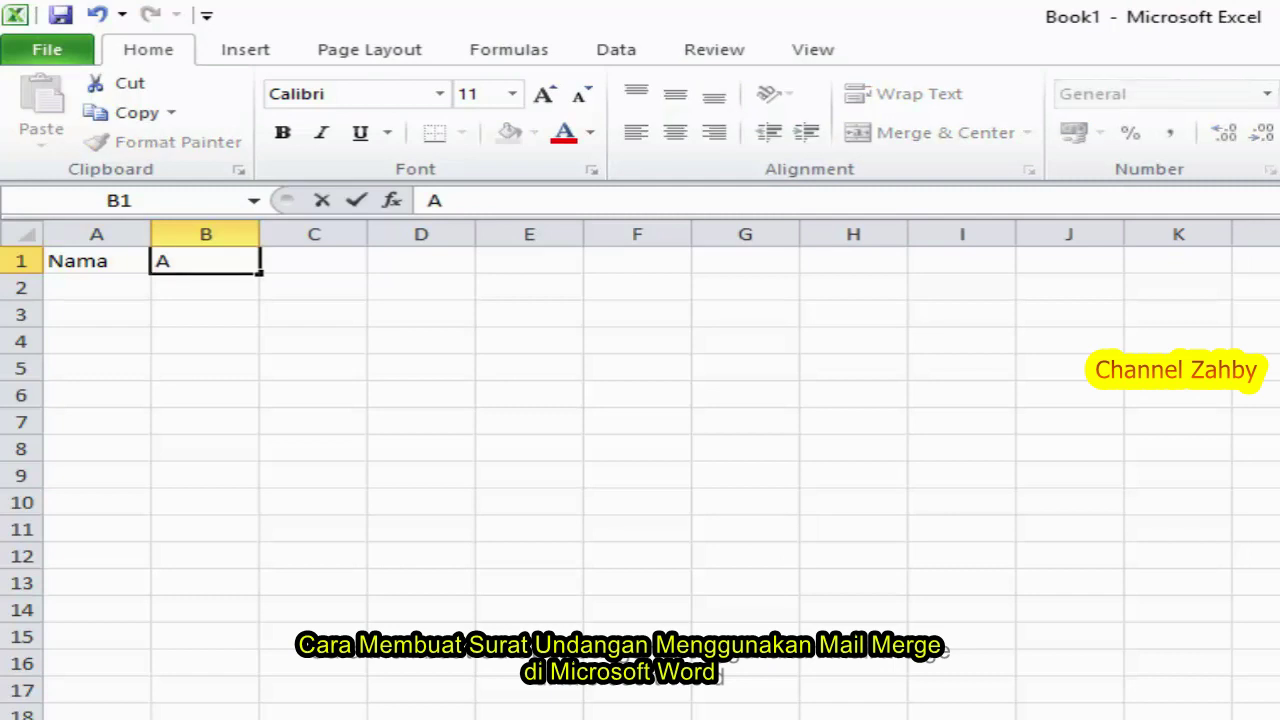
type("lamat")
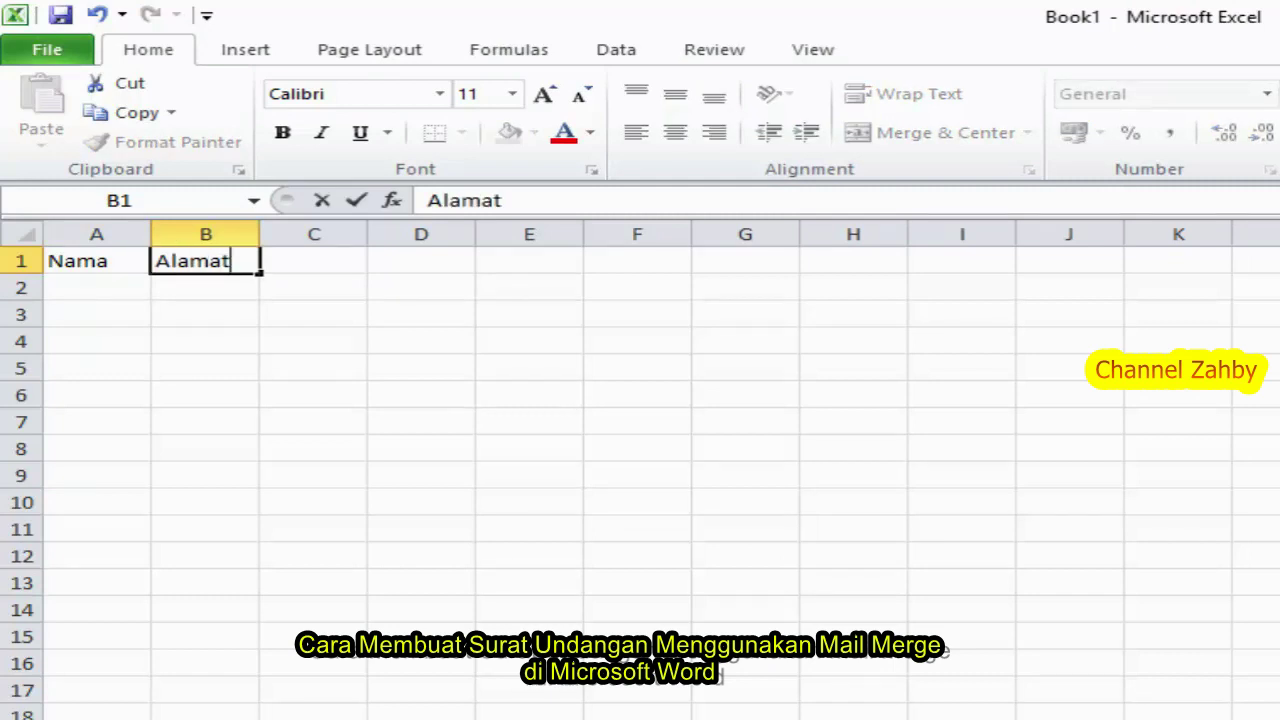
key("Return")
Enter the first recipient's name in A2 and street address in B2
left_click(96, 287)
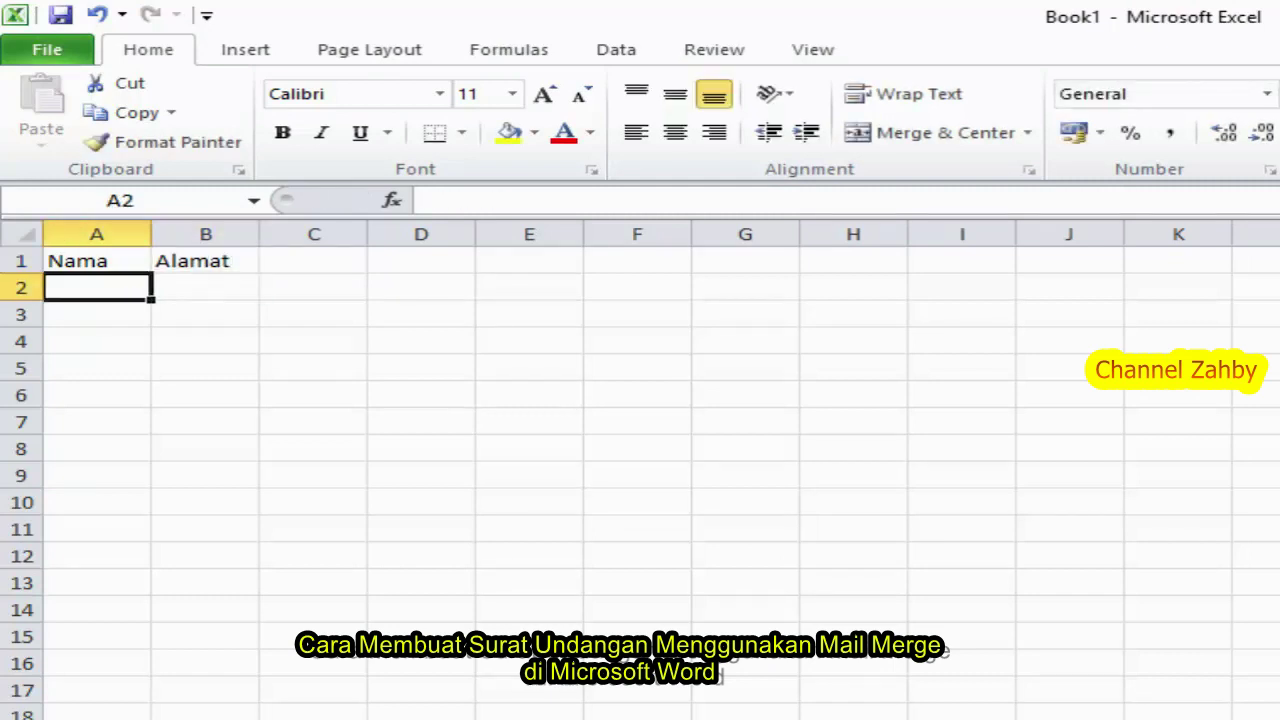
type("Zak")
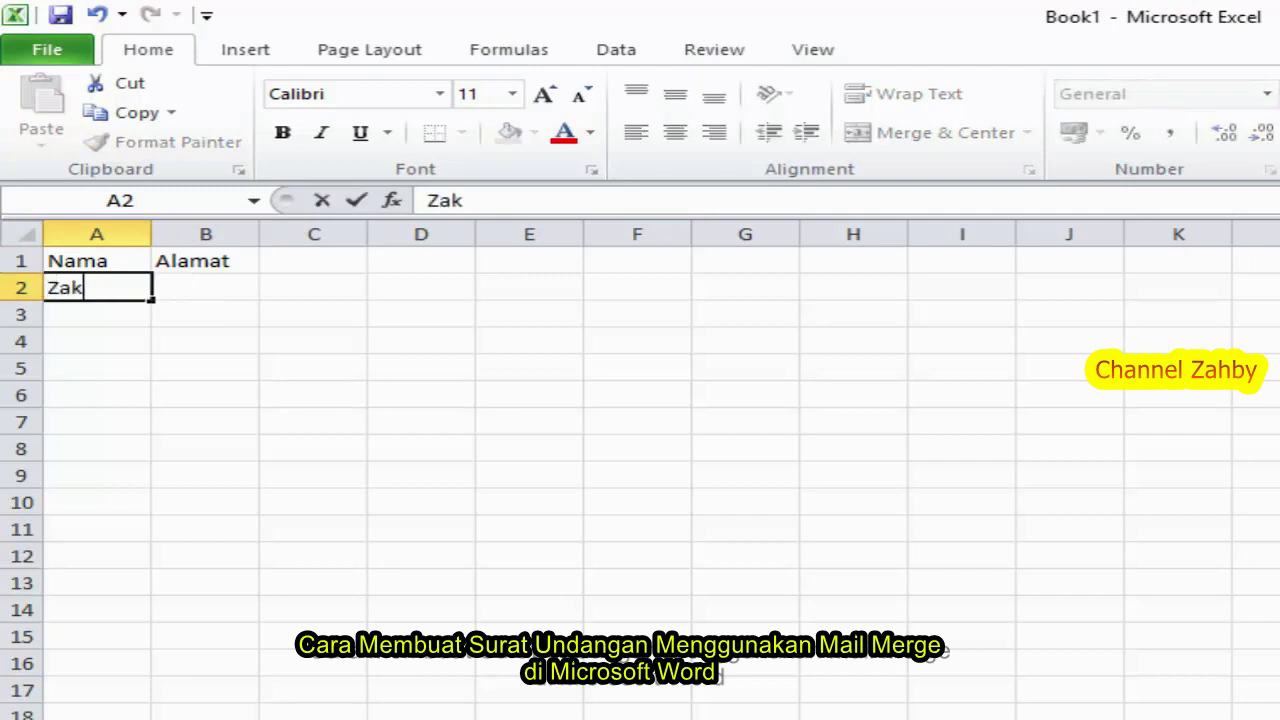
type("i")
key("Tab")
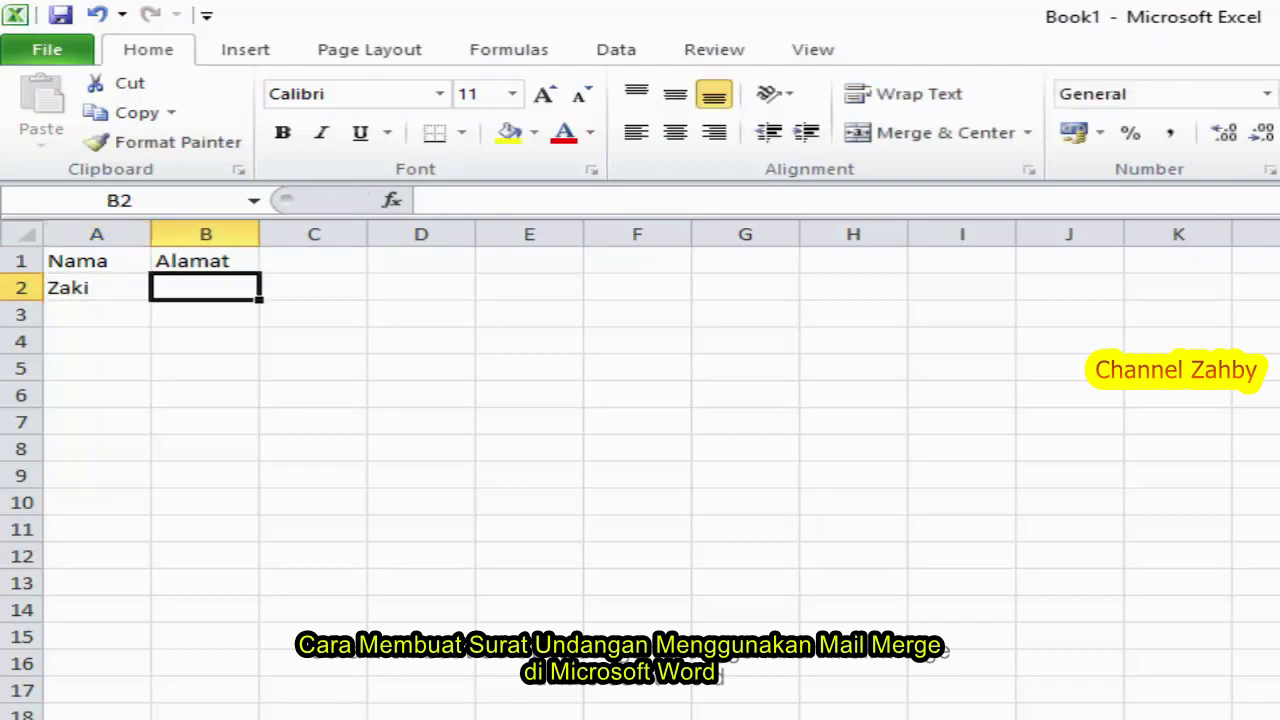
type("Jl. ")
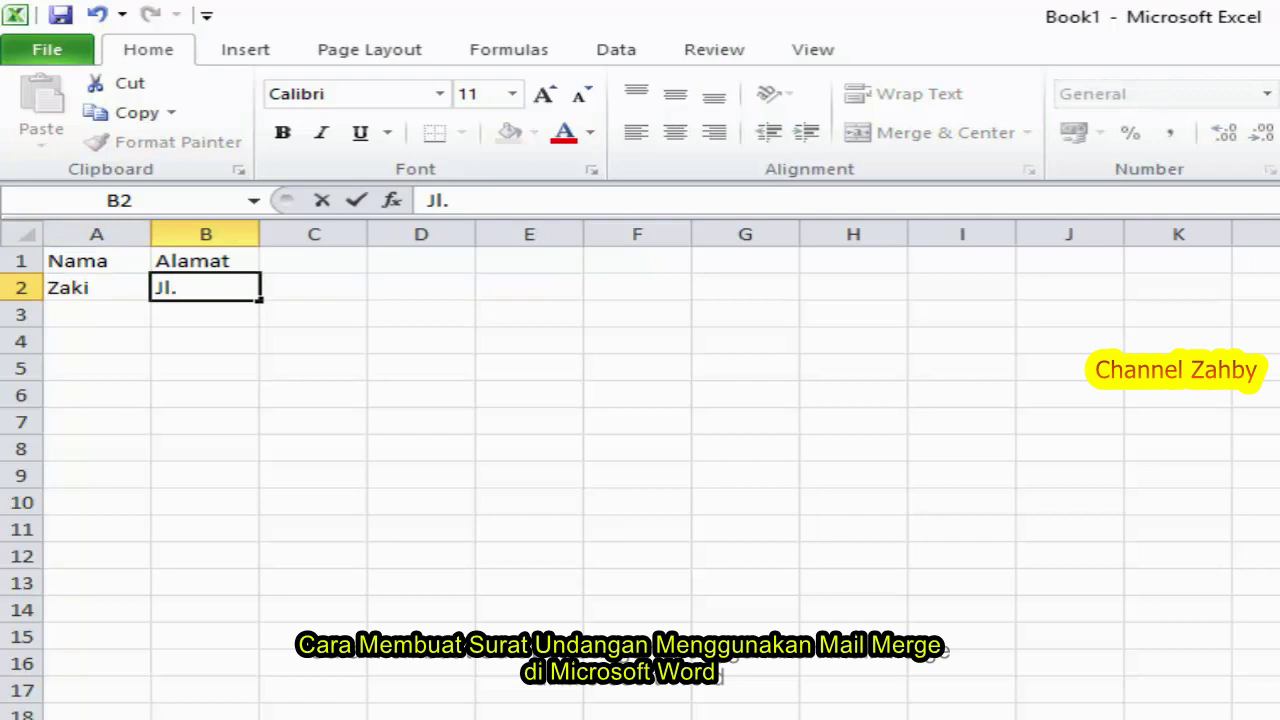
type("KH W")
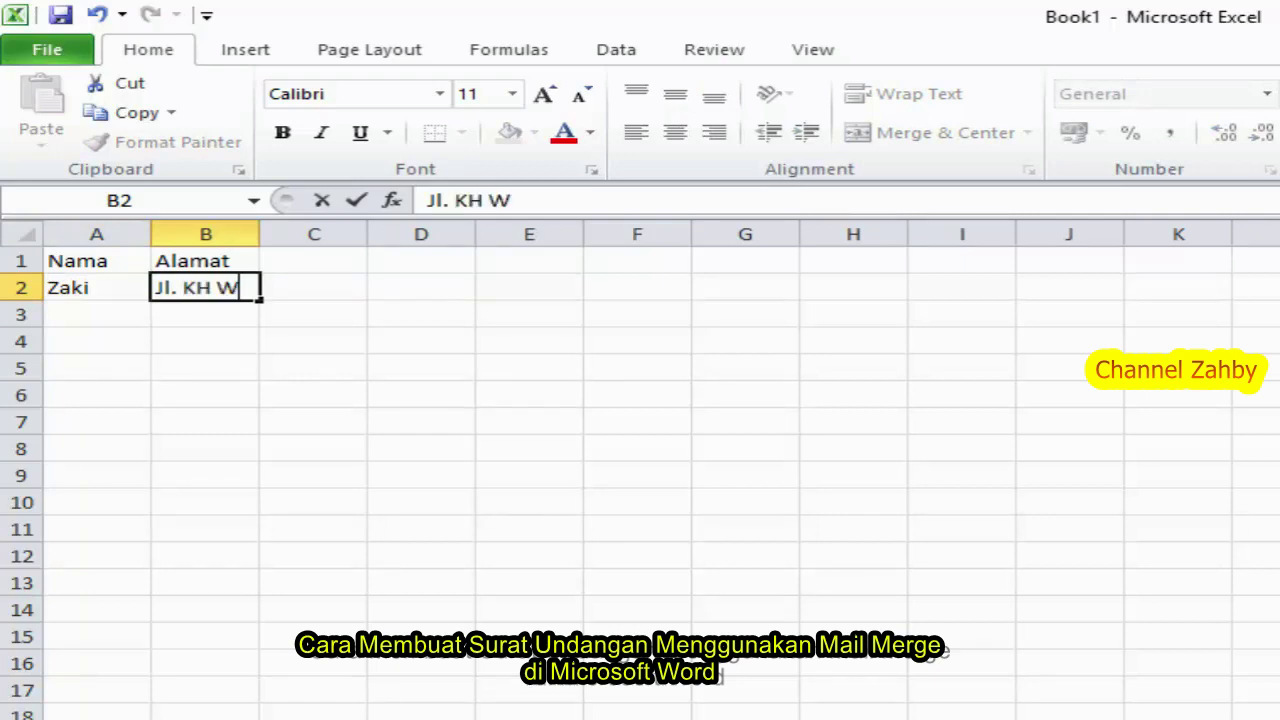
type("ahid H")
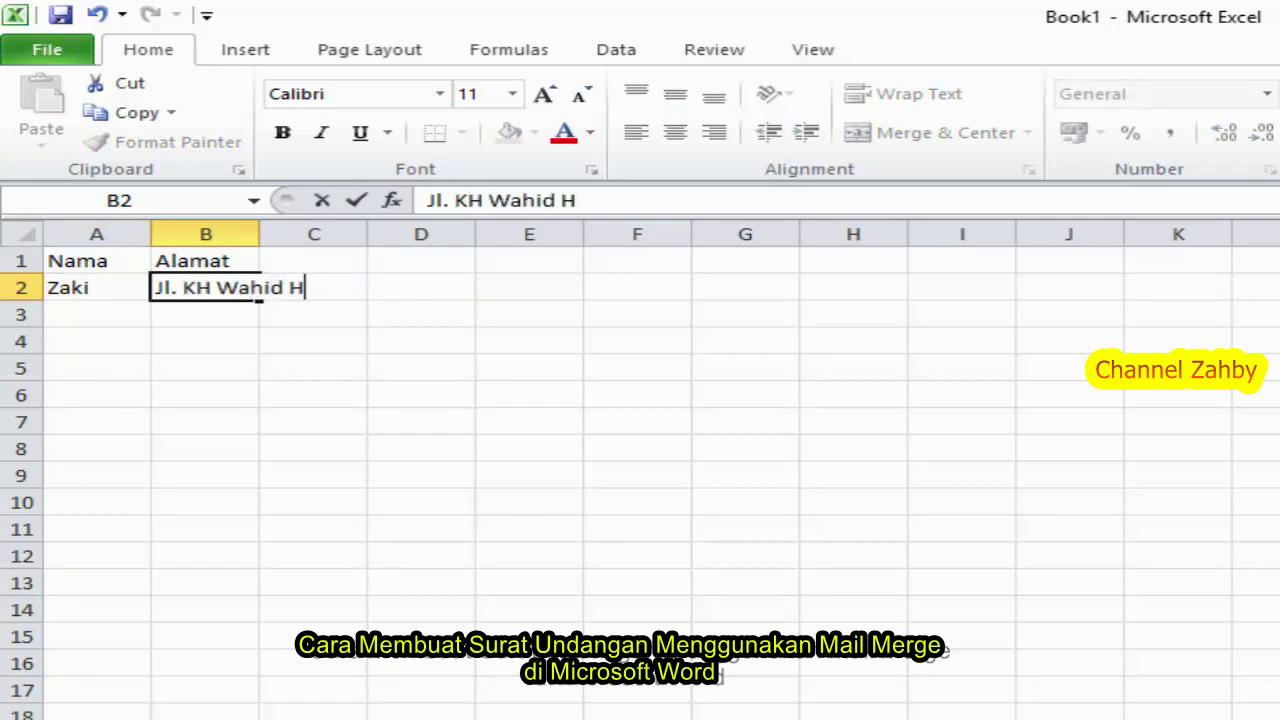
type("asyim")
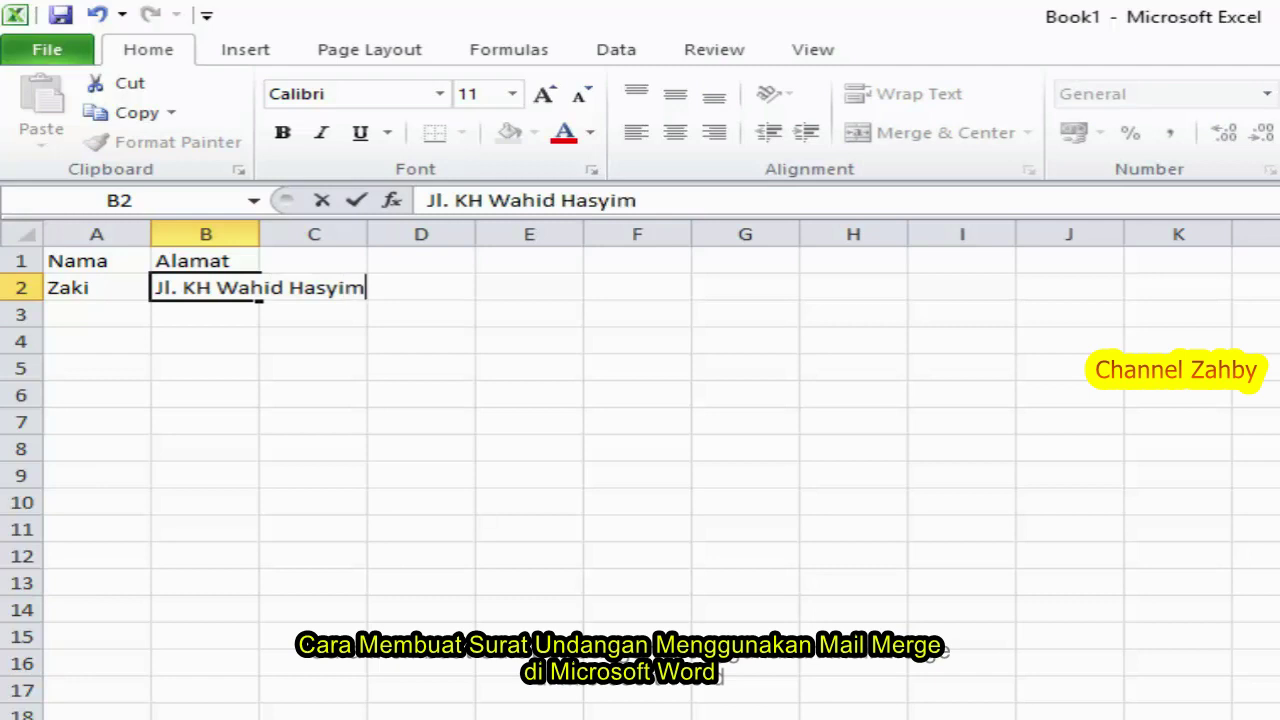
Enter the second recipient's name and street address in row 3
key("Return")
left_click(97, 314)
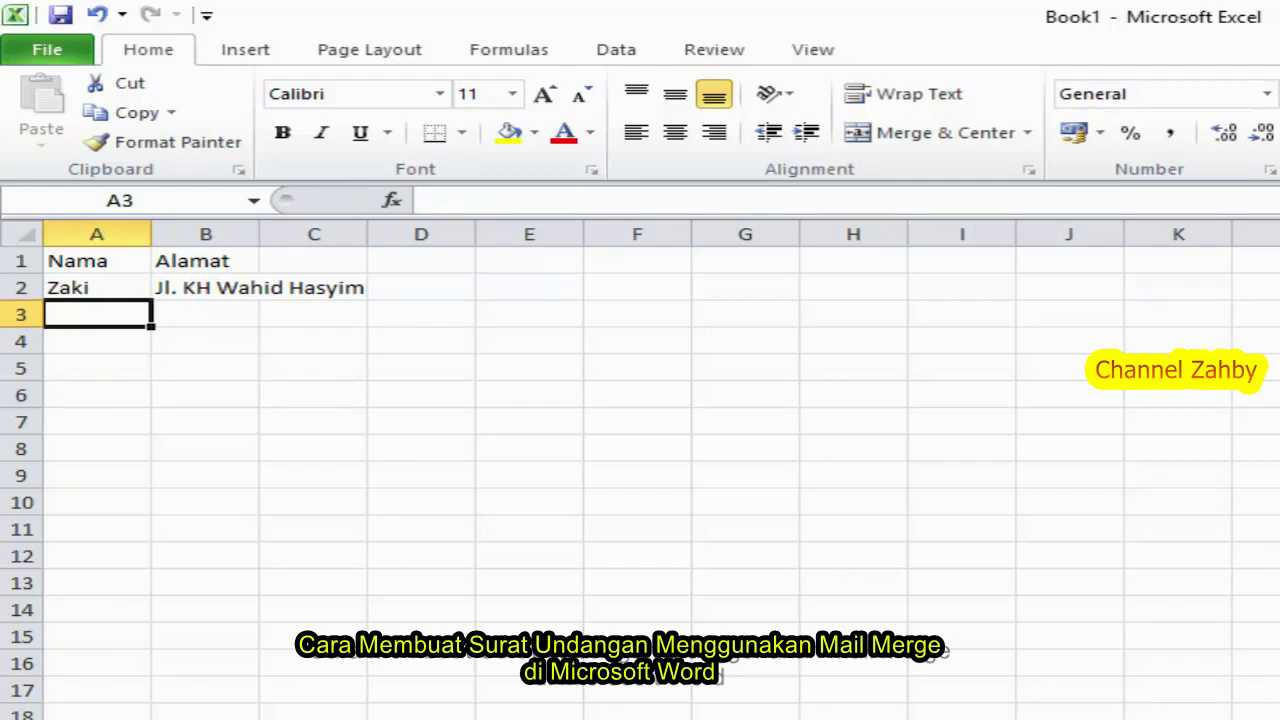
type("Hafis")
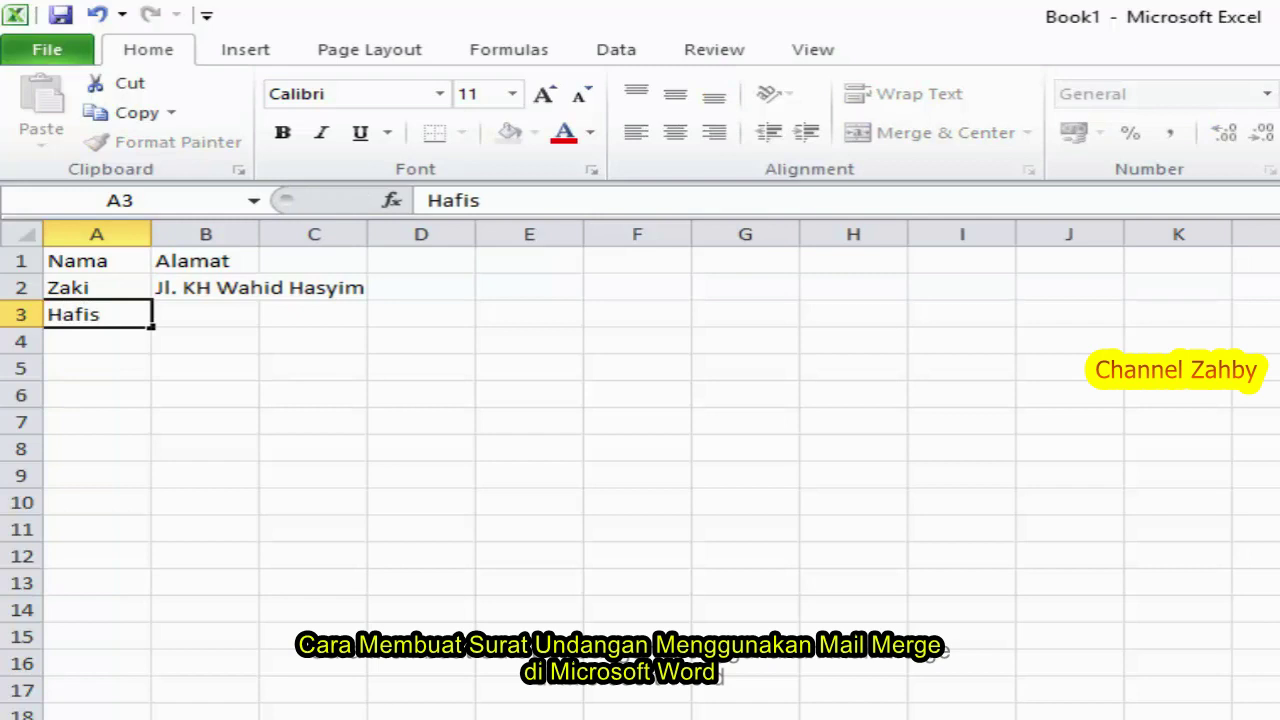
key("Tab")
type("Jl.")
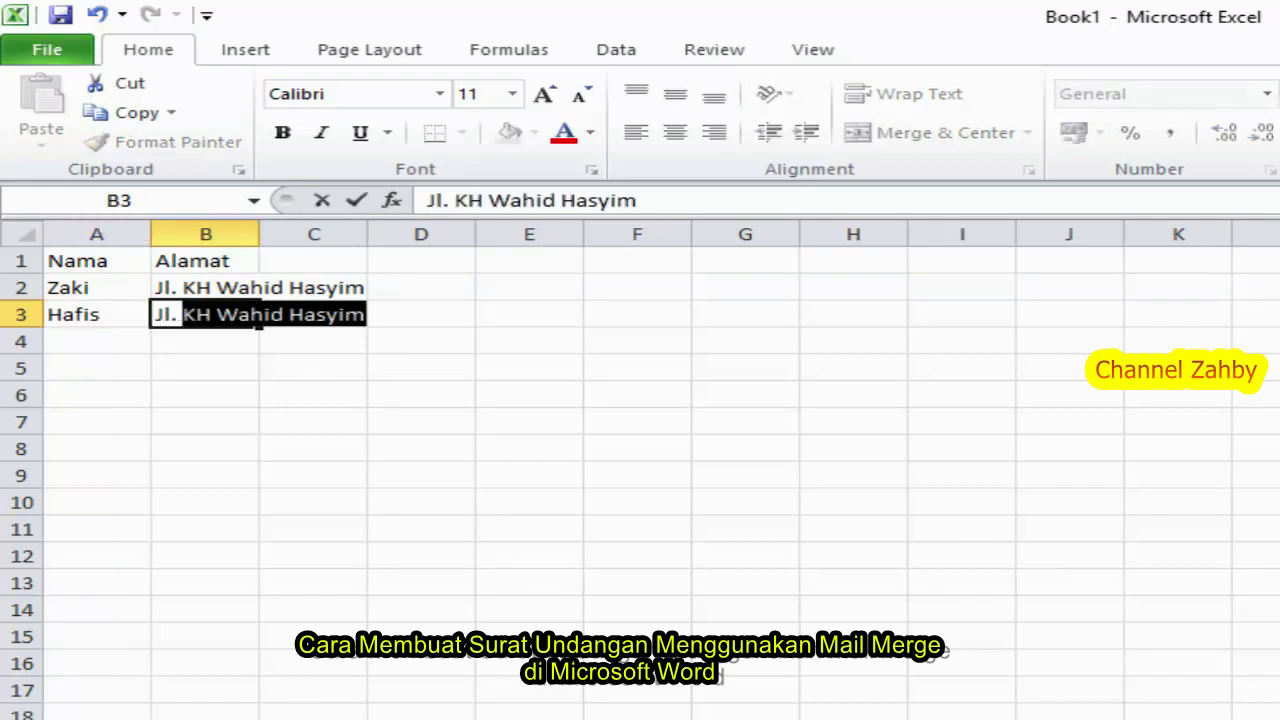
type(" Jend")
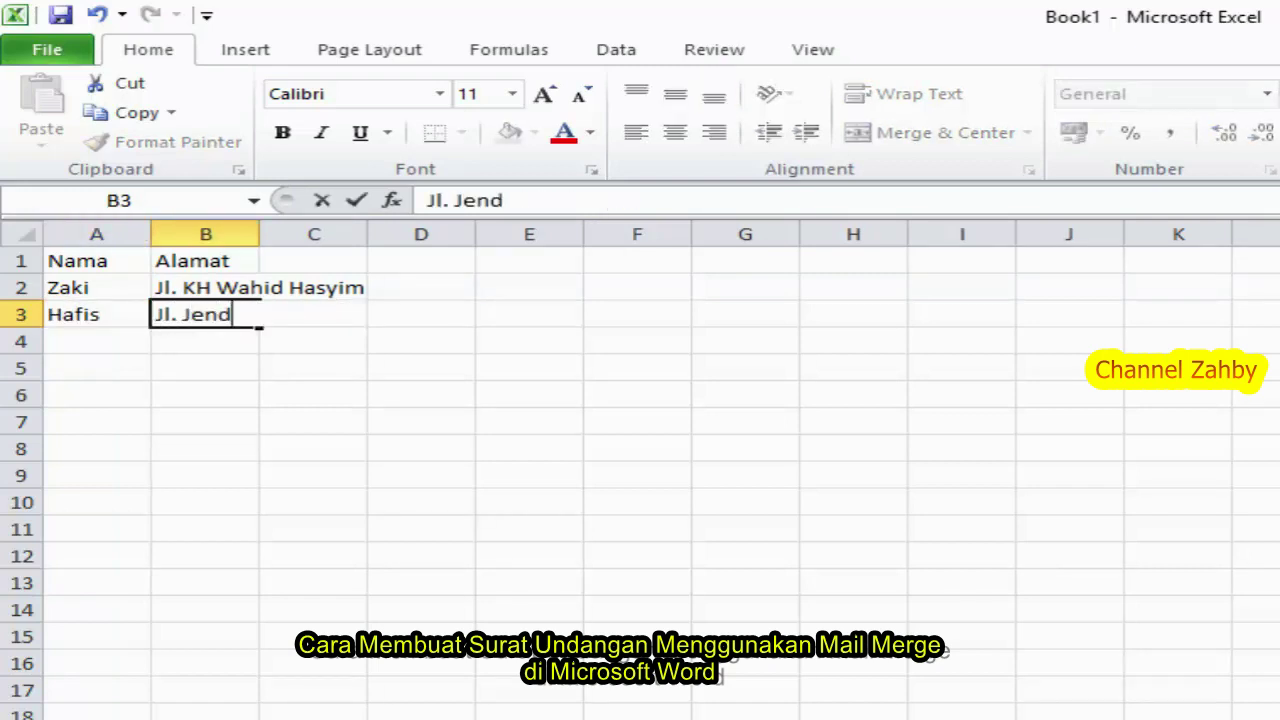
type(". S")
type("du")
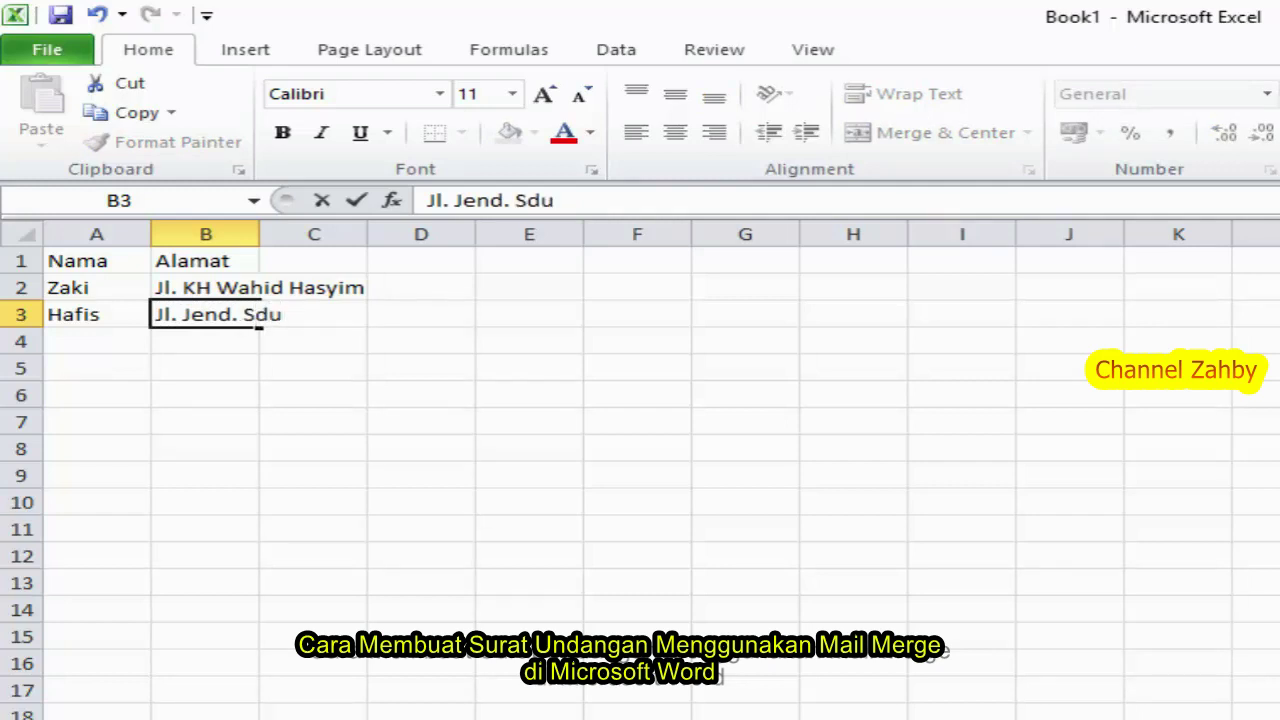
key("BackSpace")
key("BackSpace")
type("udir")
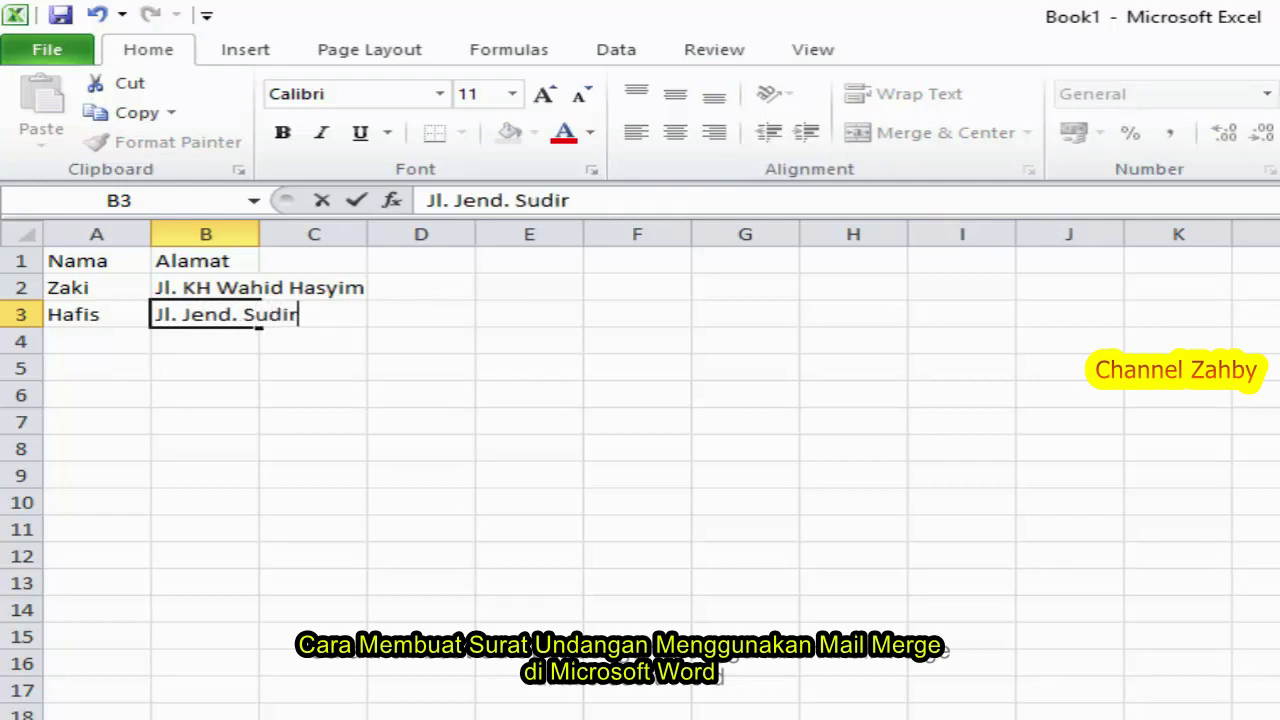
type("man")
key("Return")
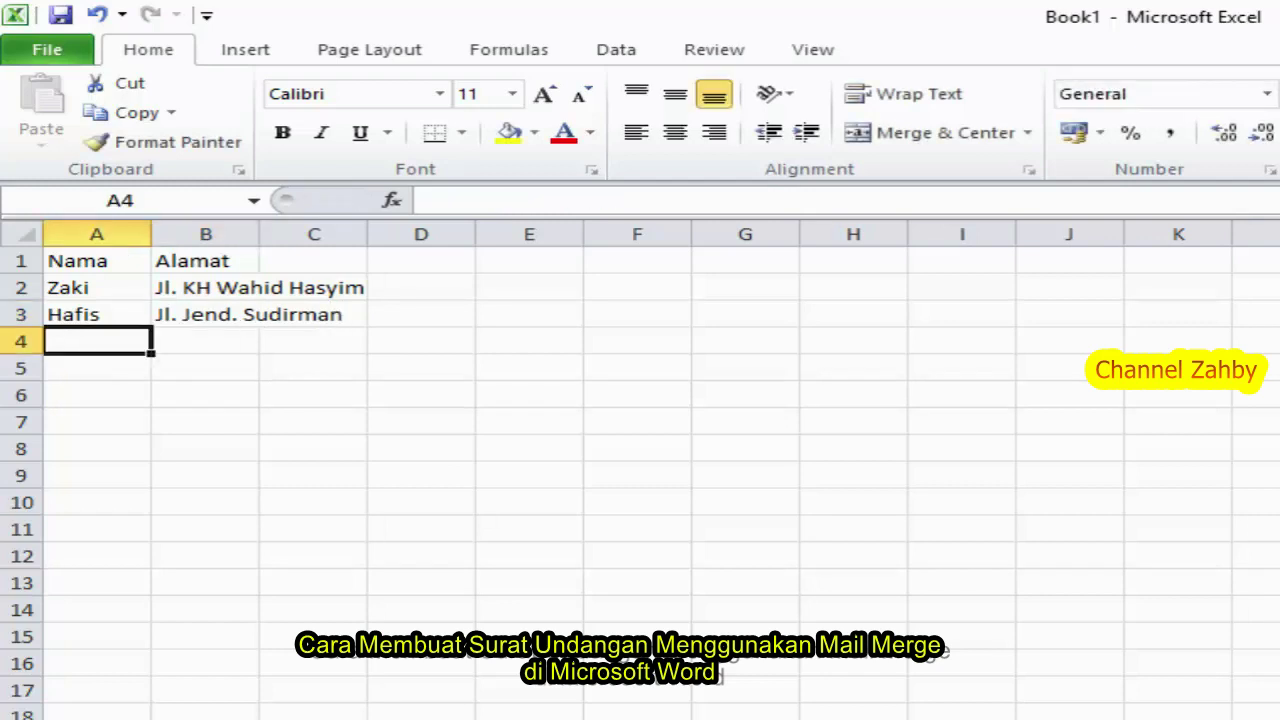
Enter the third recipient's name and street address in row 4
type("Khalid")
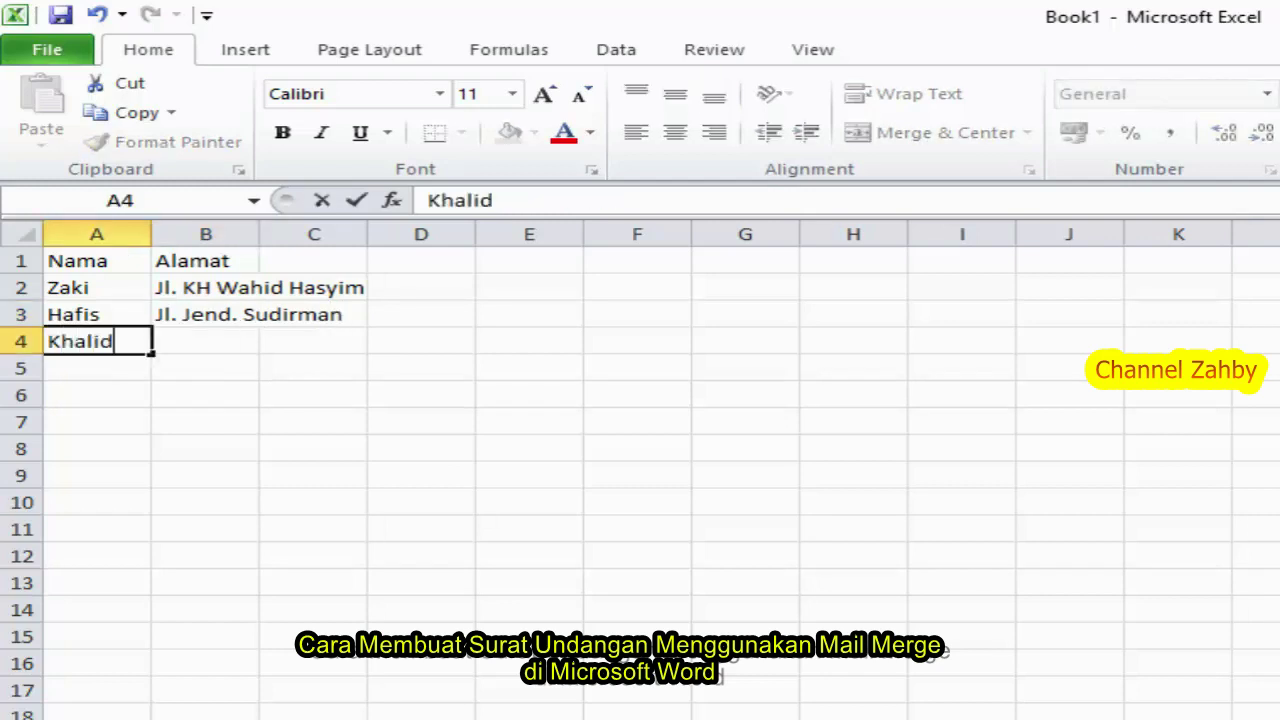
key("Tab")
type("J")
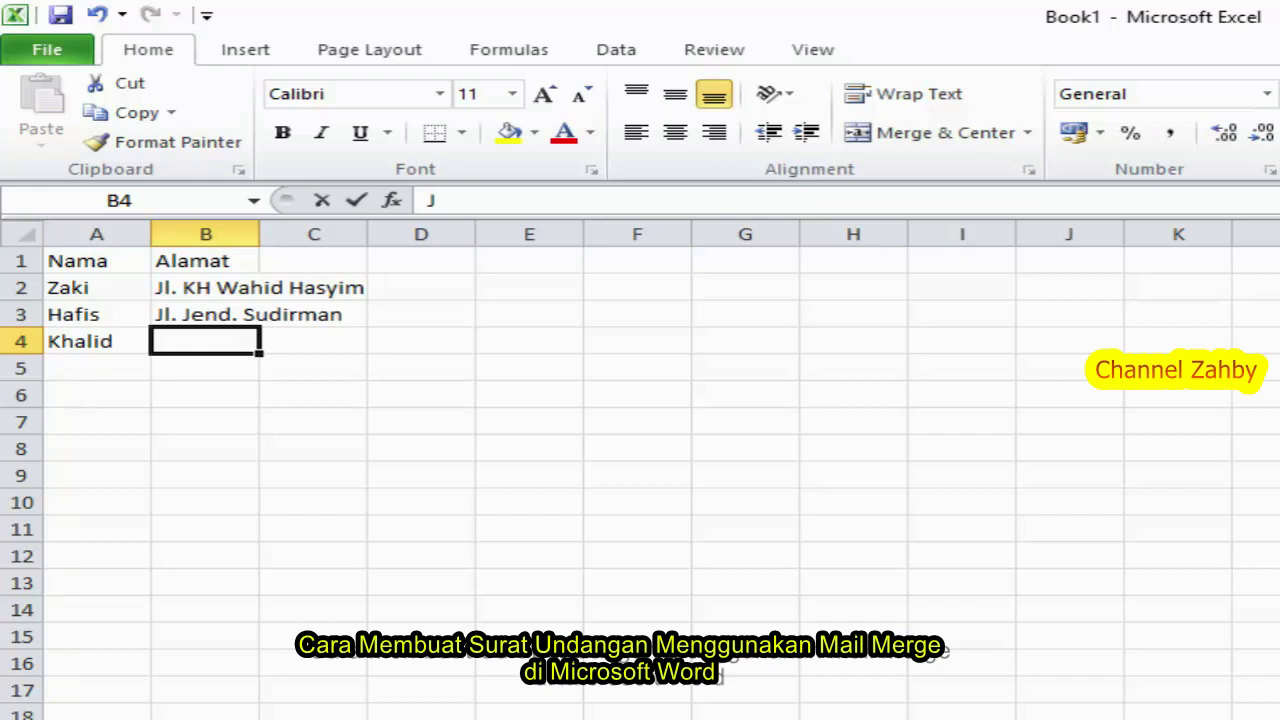
type("l. Kol")
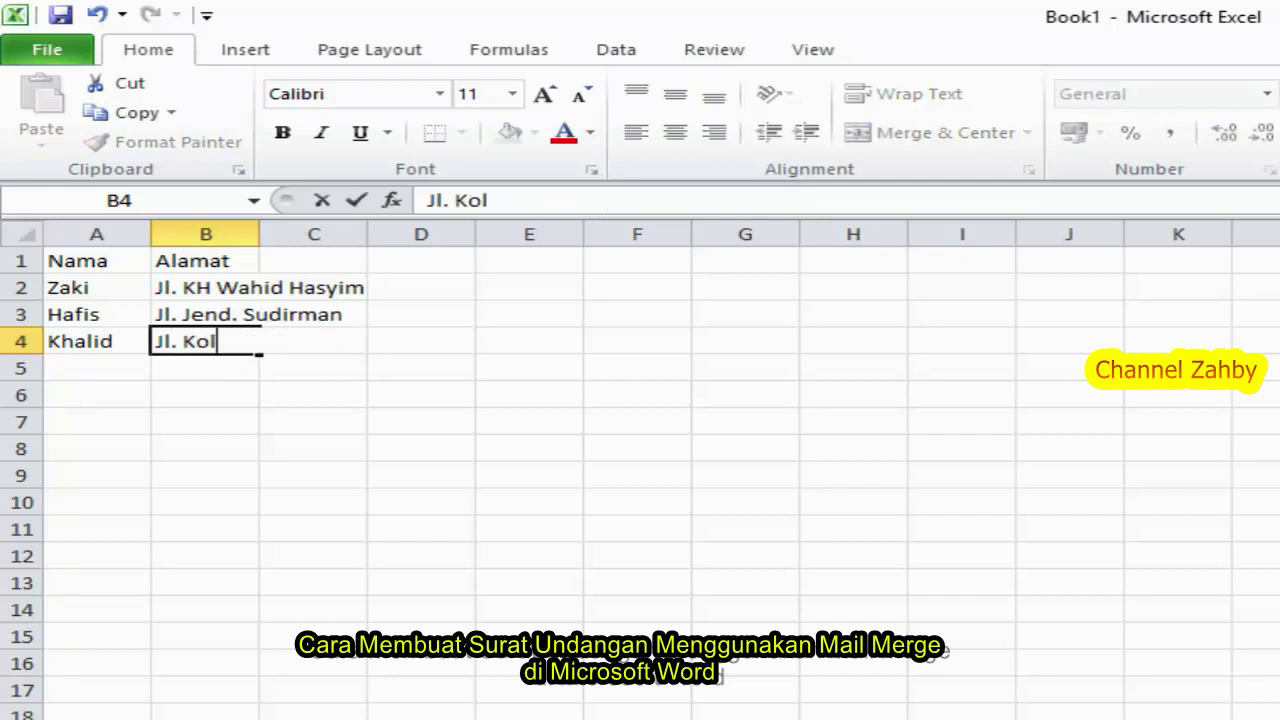
type(". atmo")
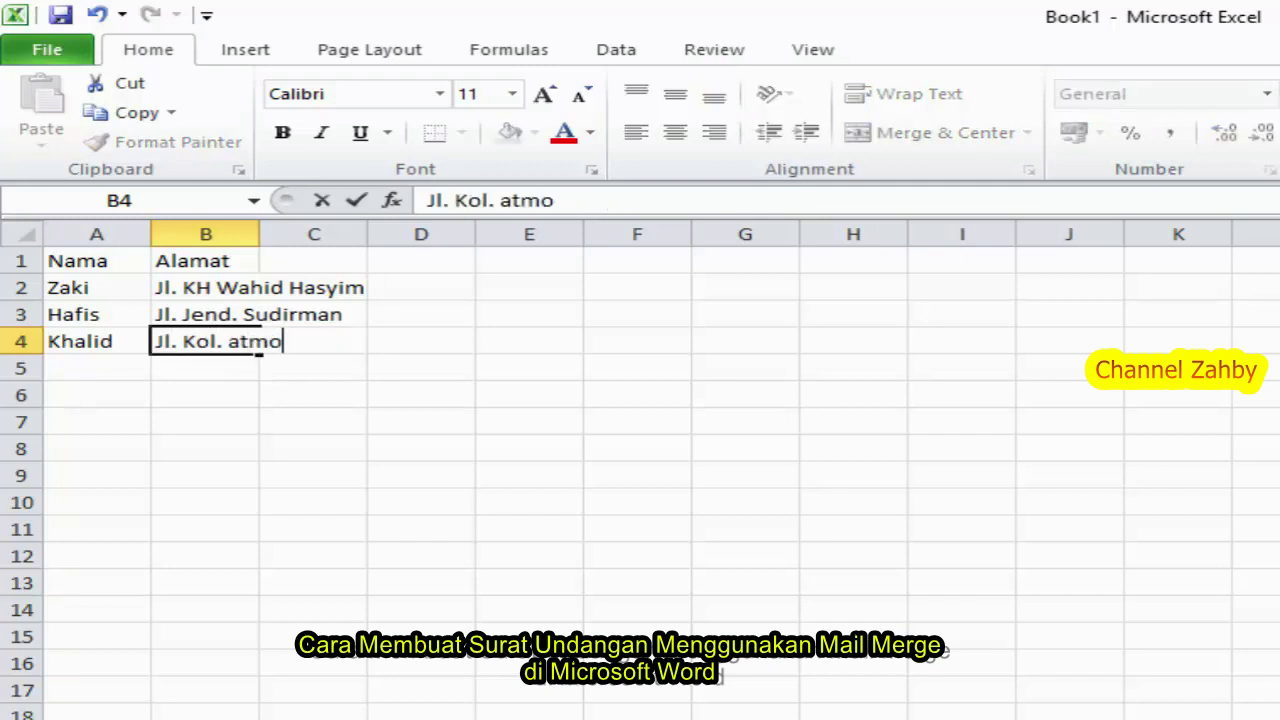
key("BackSpace")
key("BackSpace")
key("BackSpace")
type("Atmo")
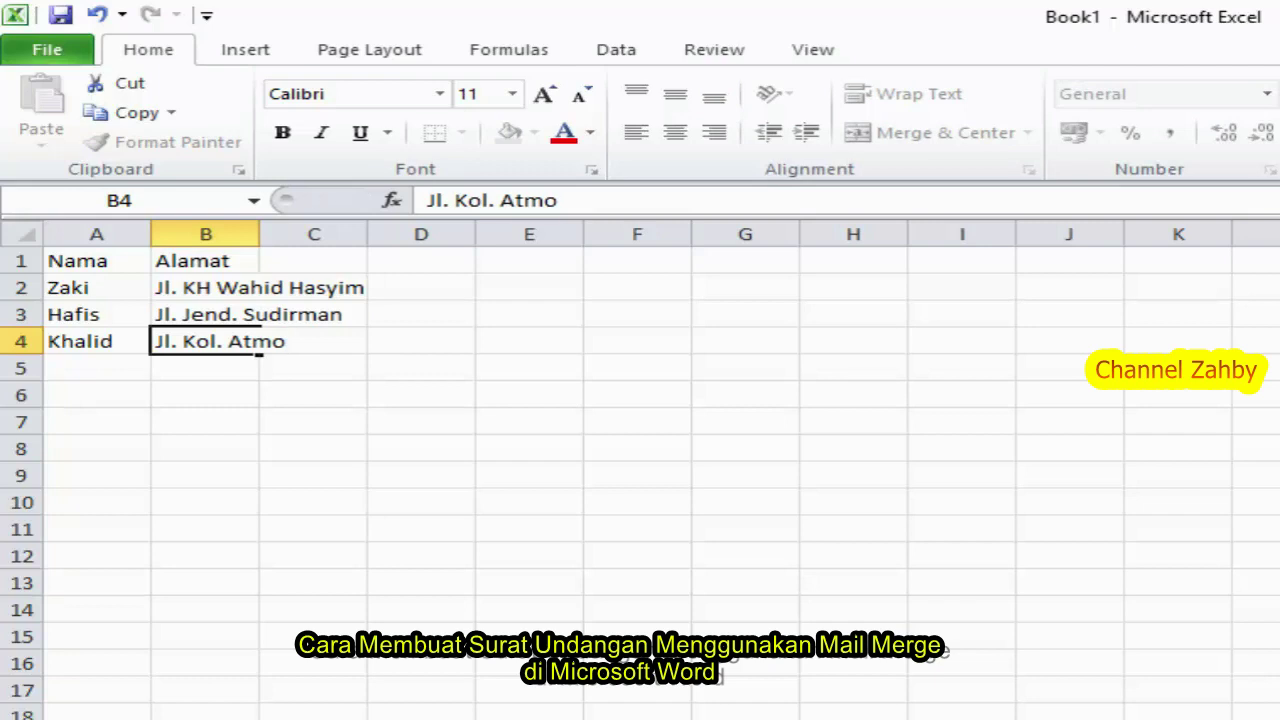
key("Return")
left_click(97, 368)
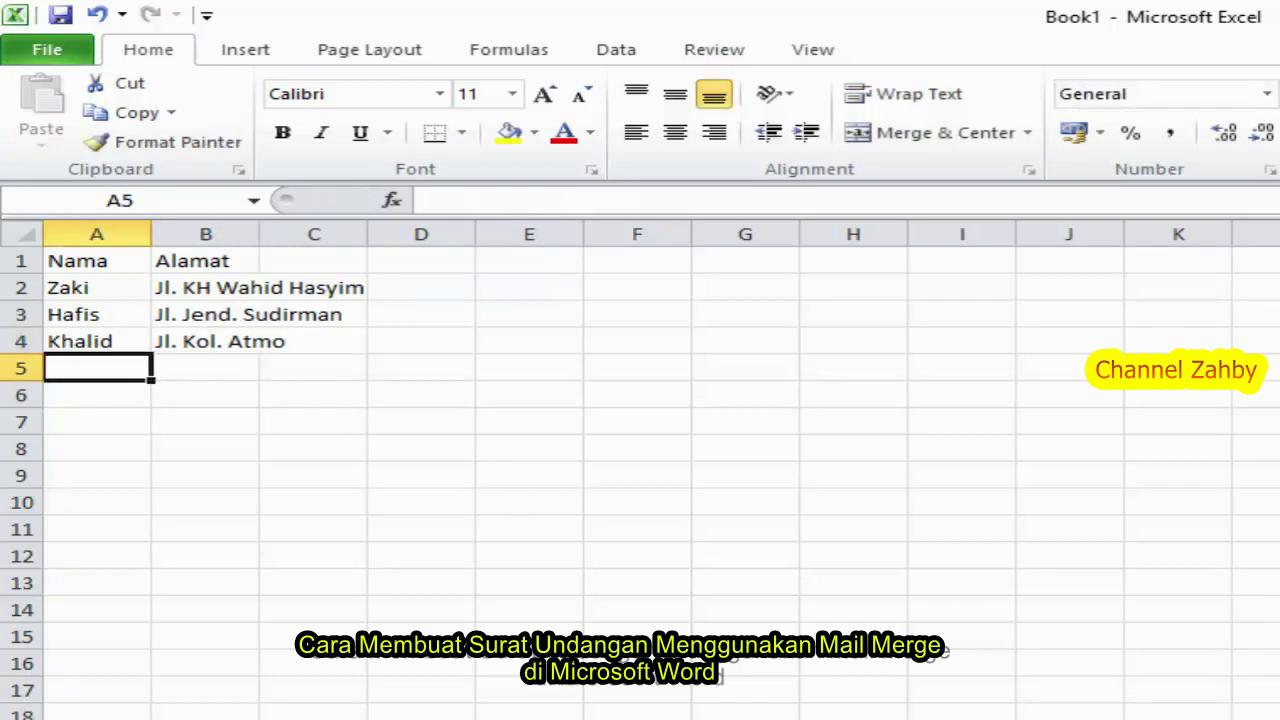
Enter the names and street addresses for the recipients in rows 5 and 6
type("Yahya")
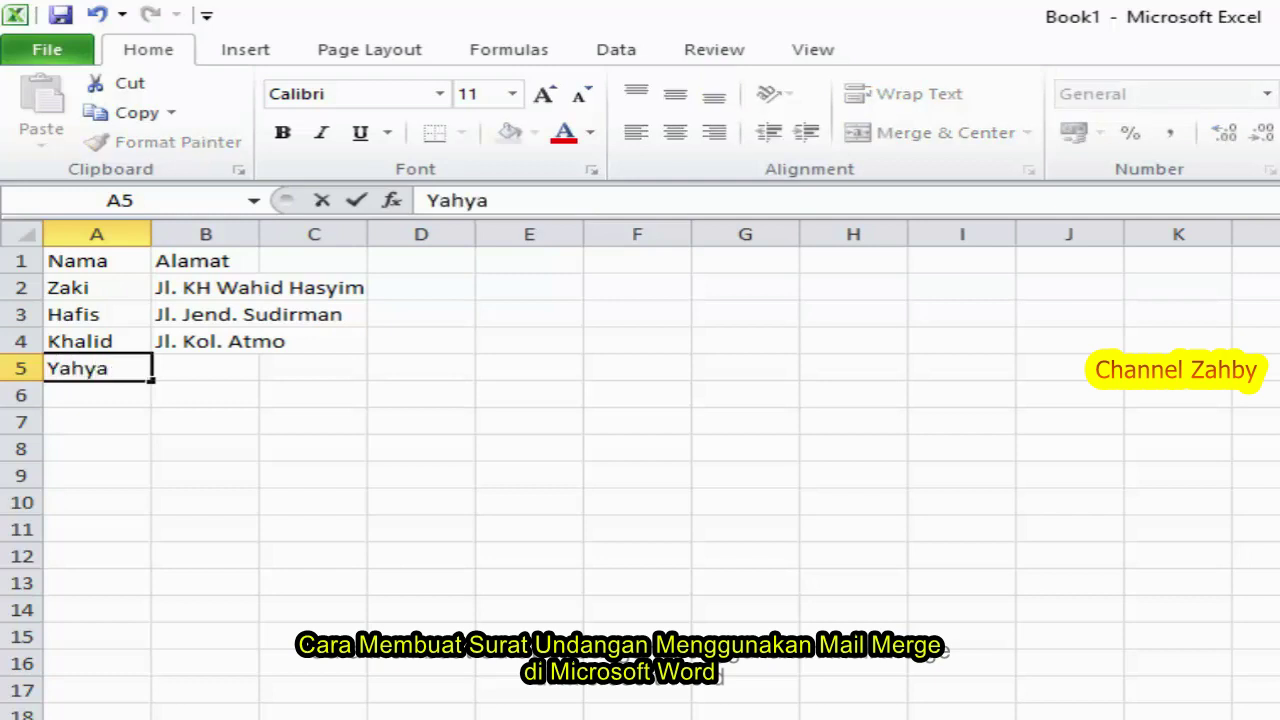
key("Tab")
type("J")
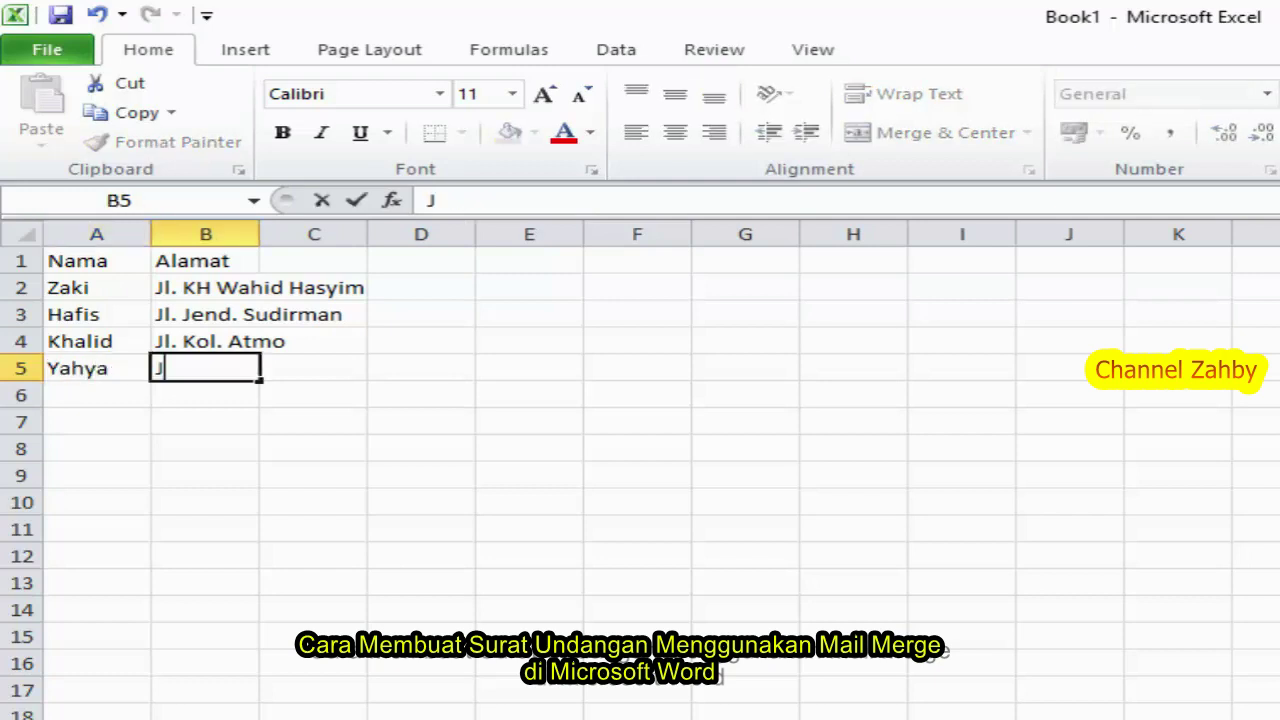
type("l.")
type(" Bukit Be")
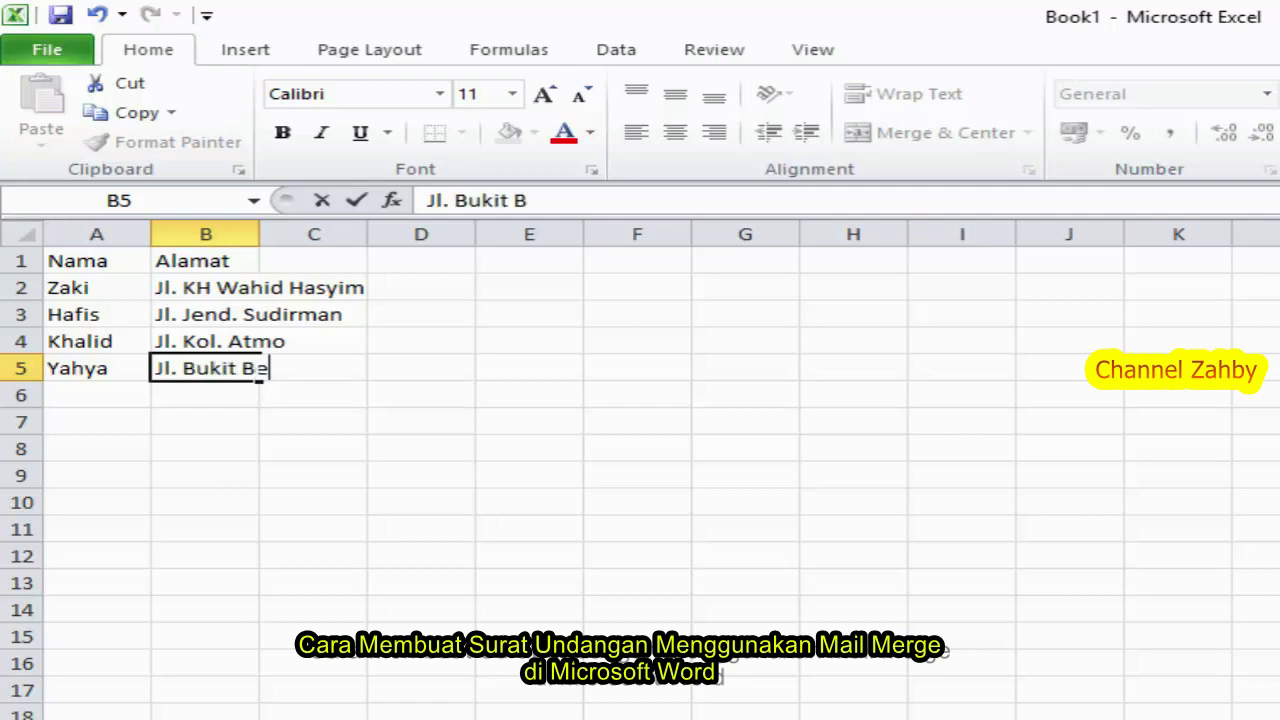
type("sar")
key("Return")
key("Return")
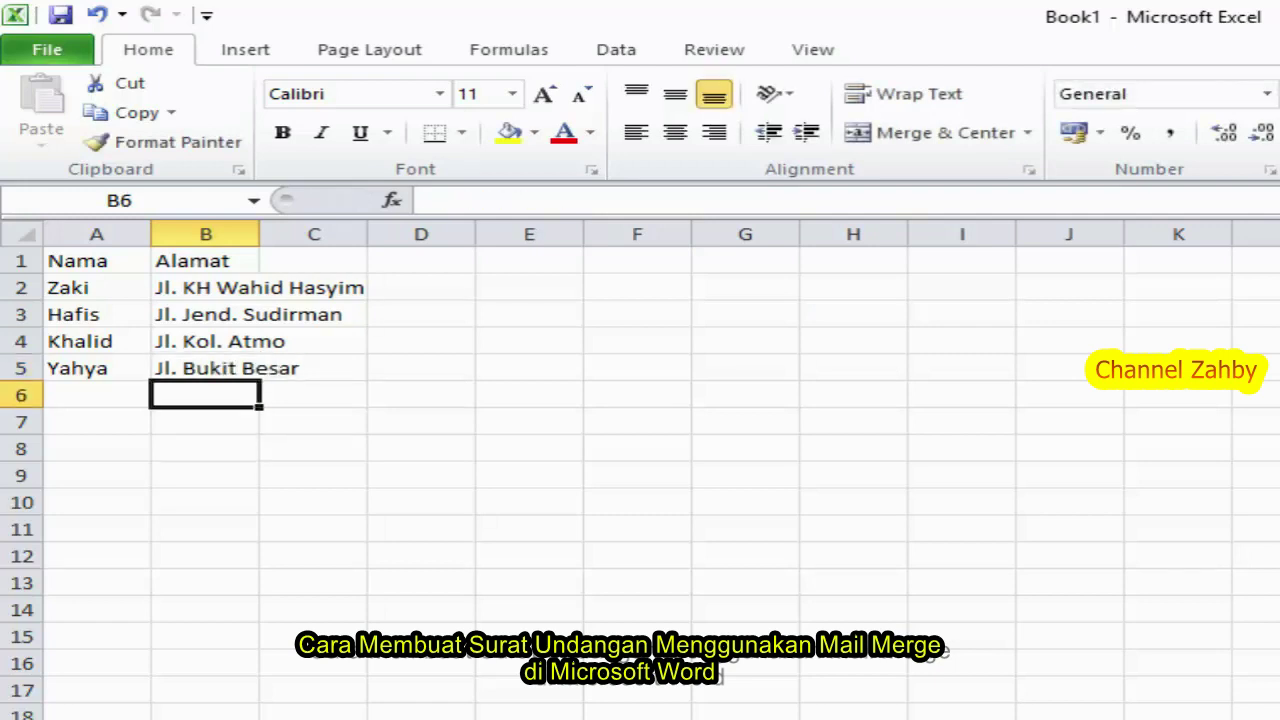
left_click(97, 395)
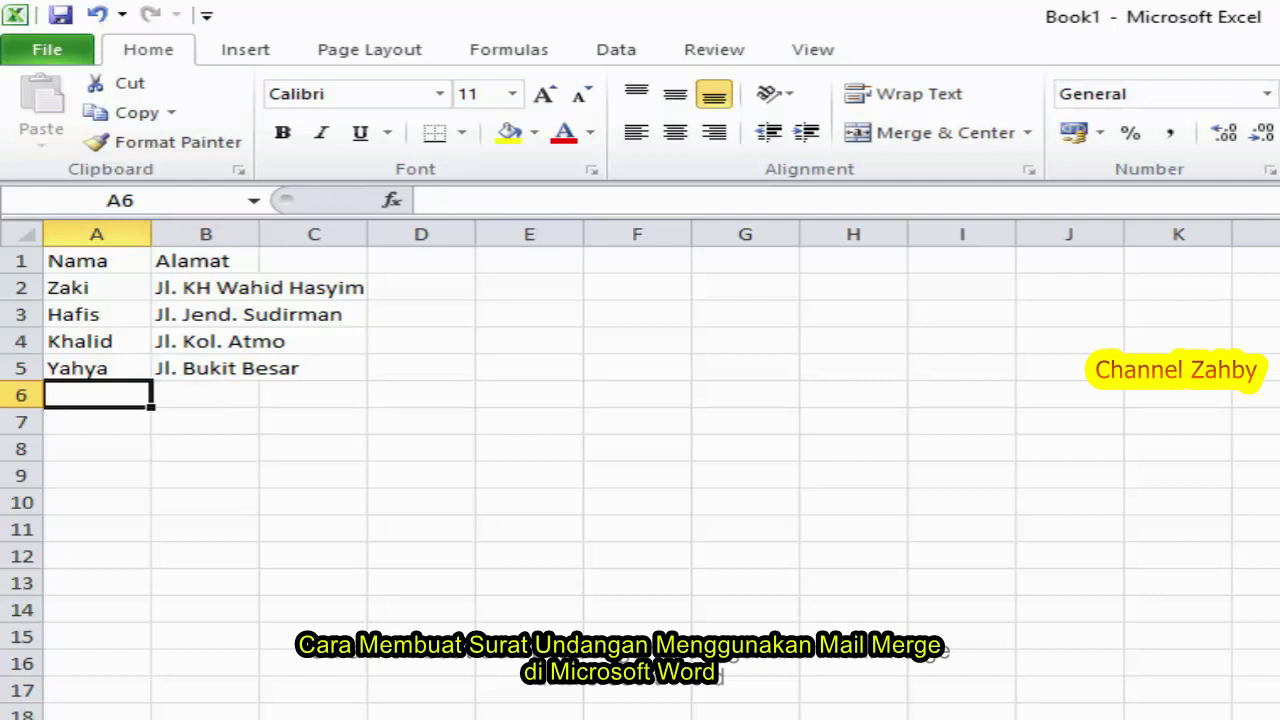
type("Aios")
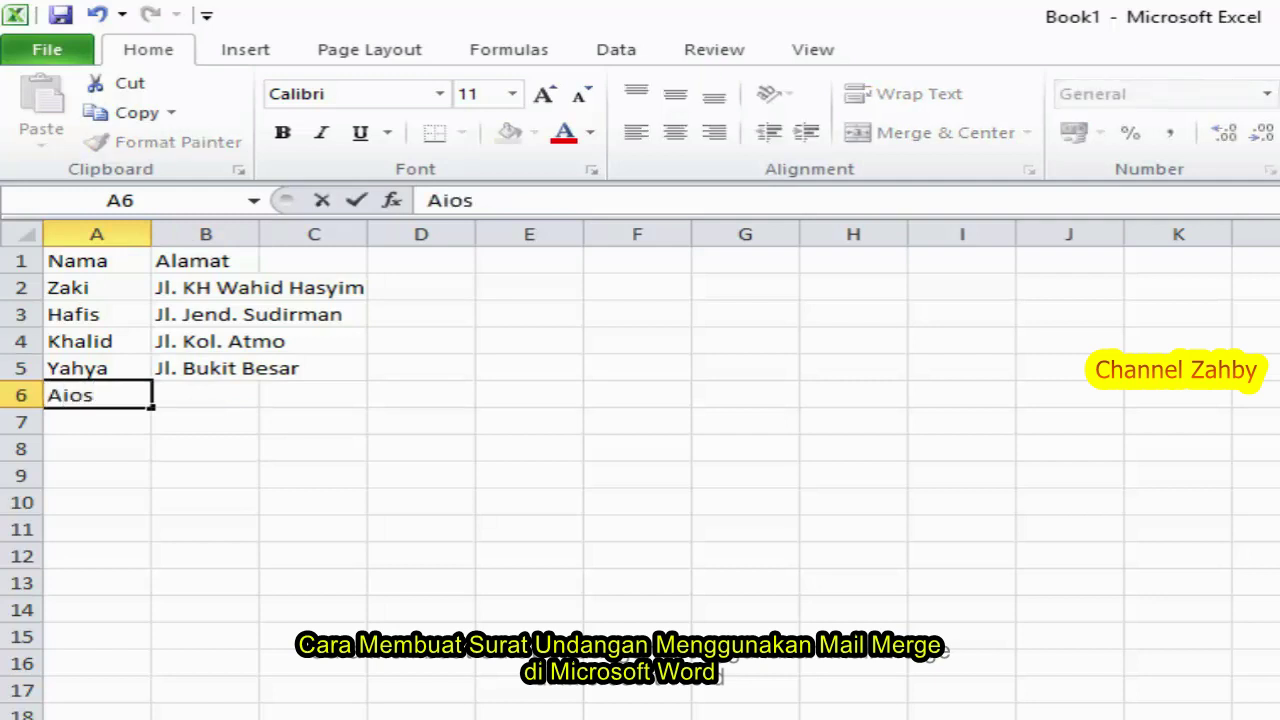
key("BackSpace")
key("BackSpace")
key("BackSpace")
type("isyah")
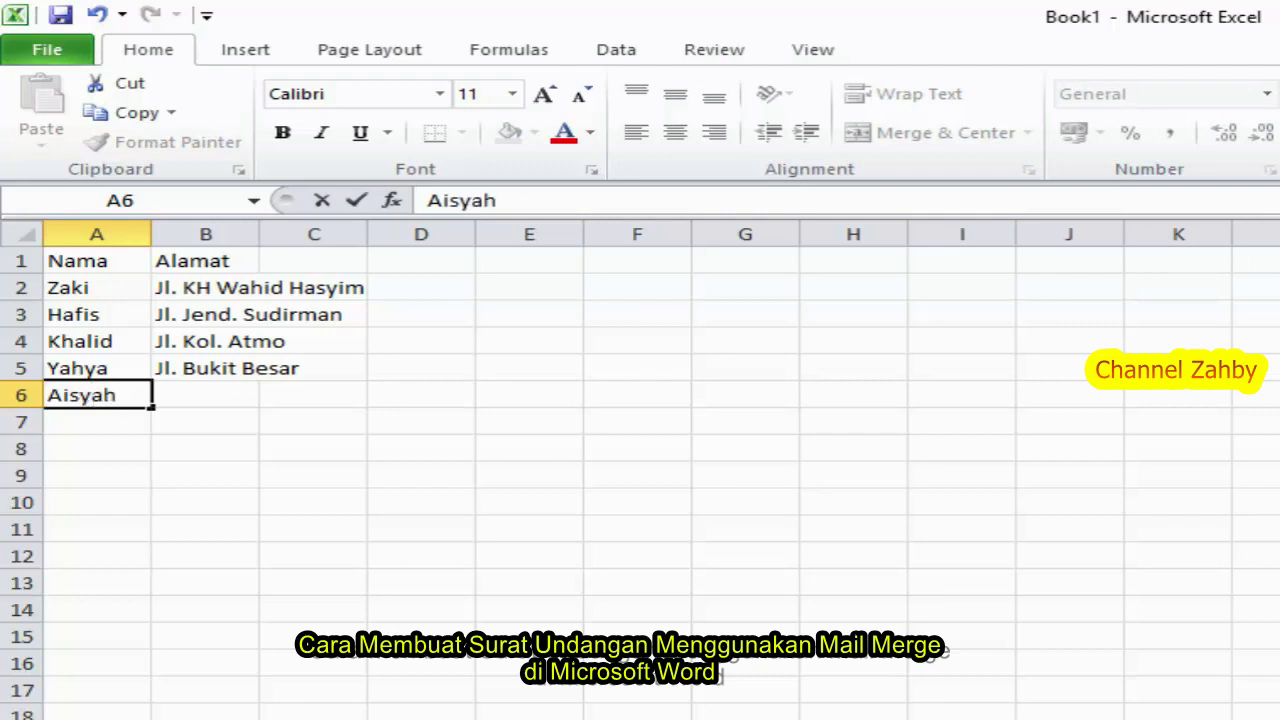
key("Tab")
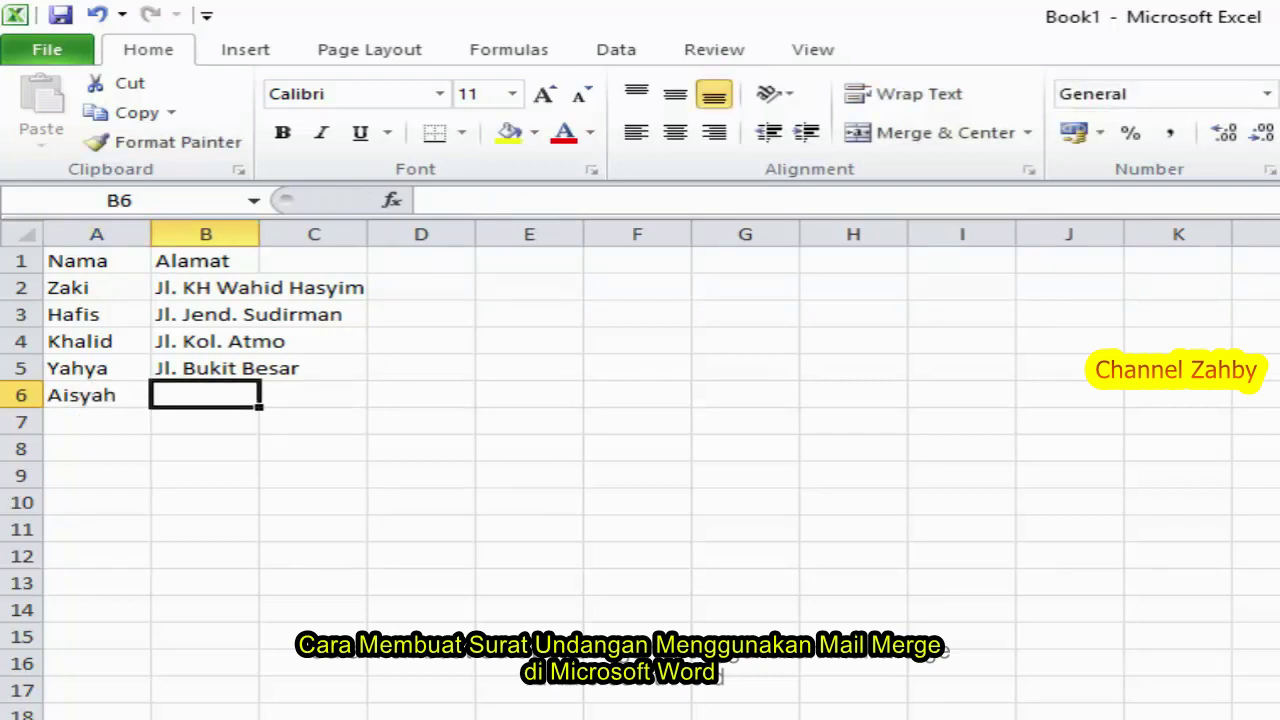
type("Jl. ")
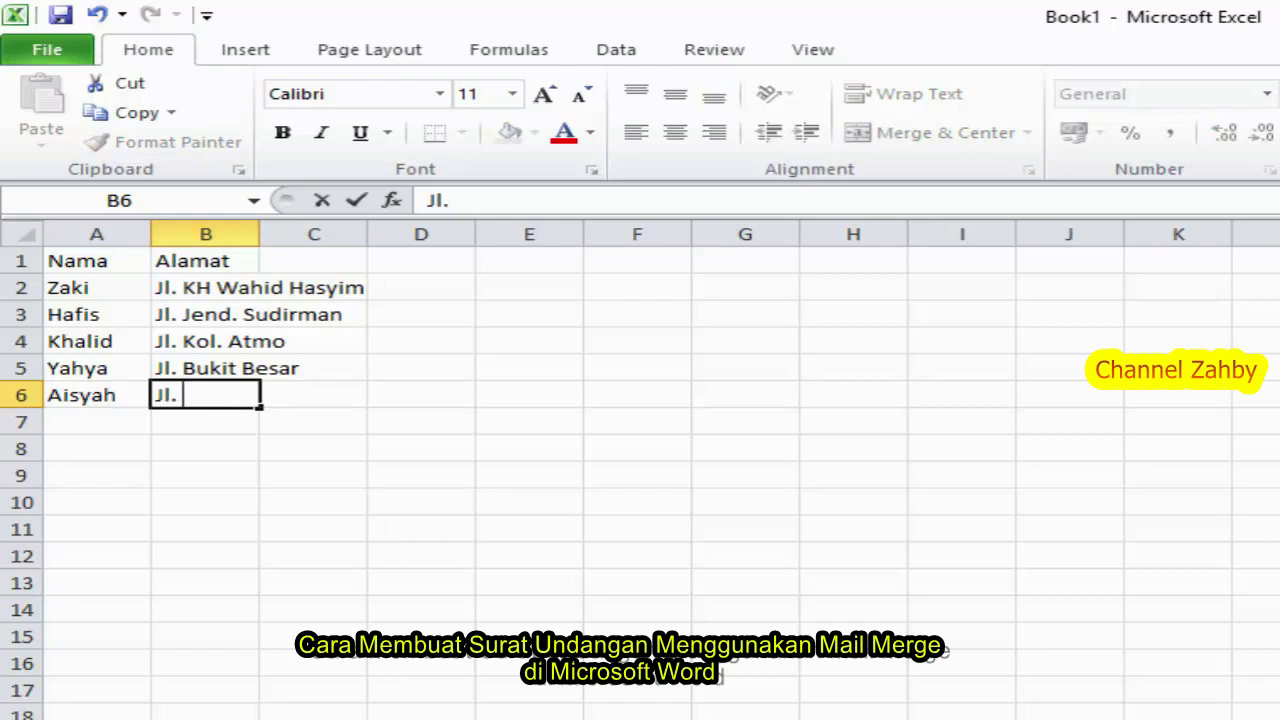
type("KH")
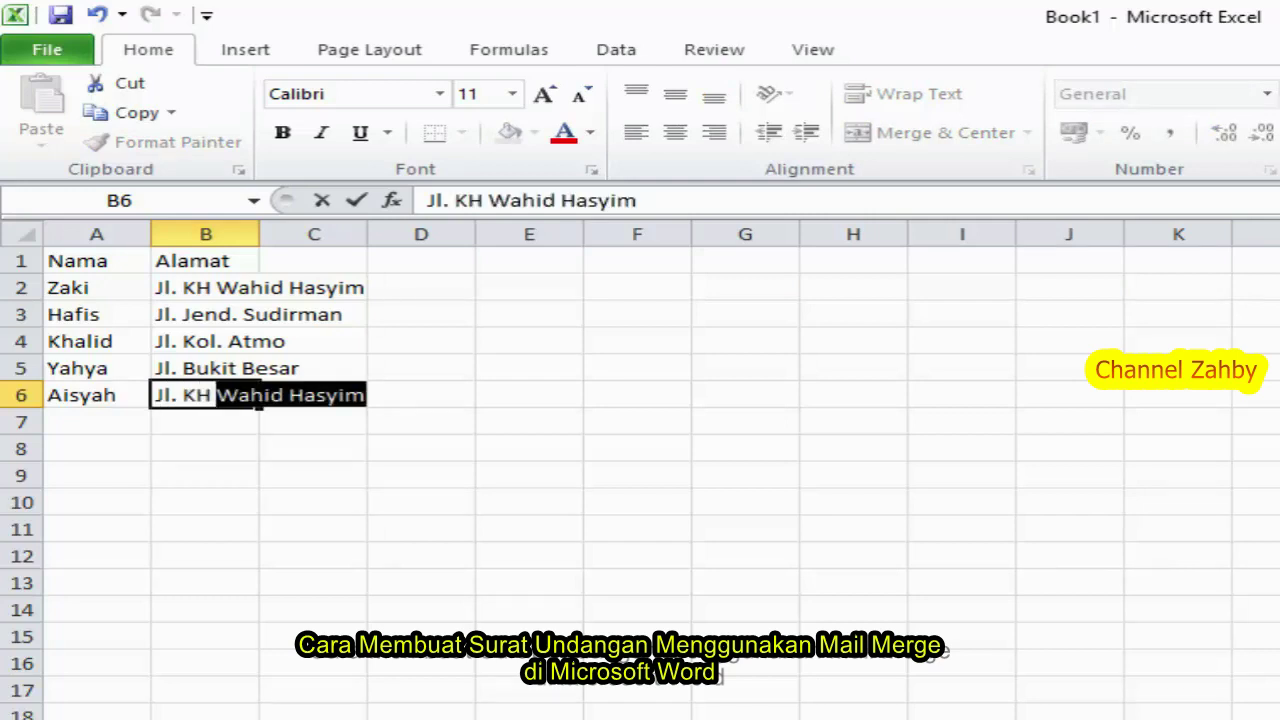
type(" Azhari")
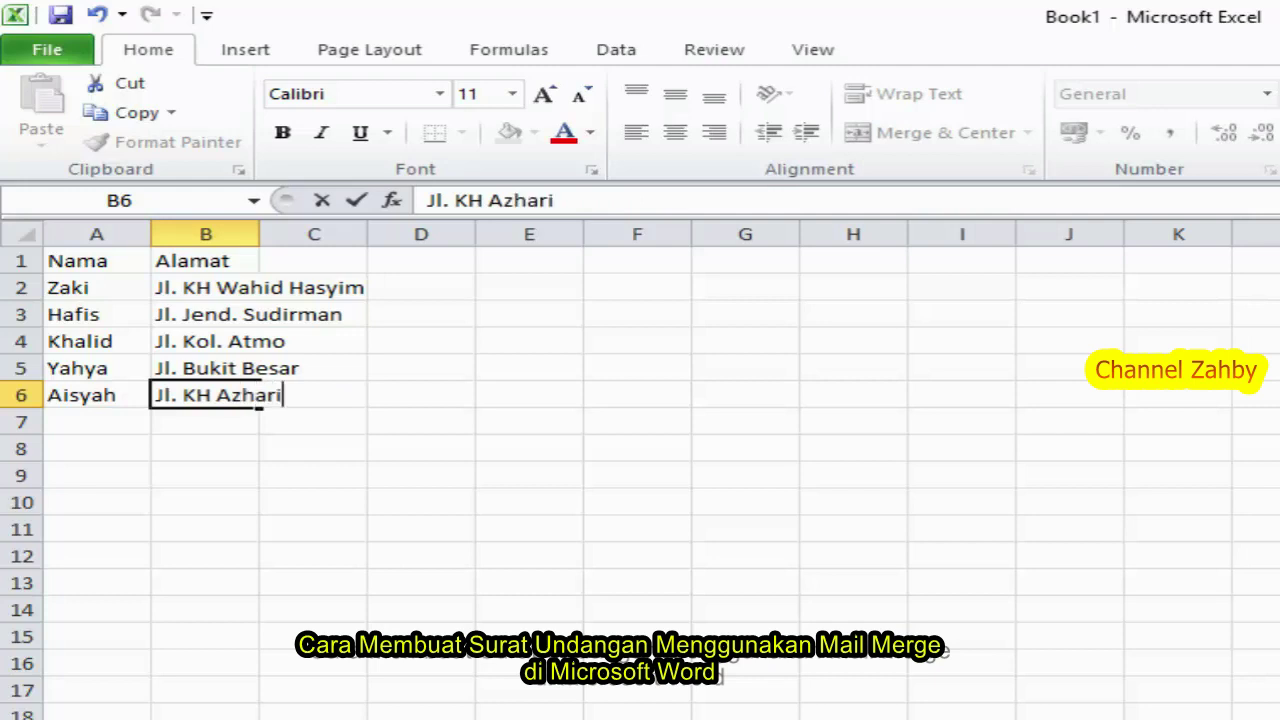
key("Return")
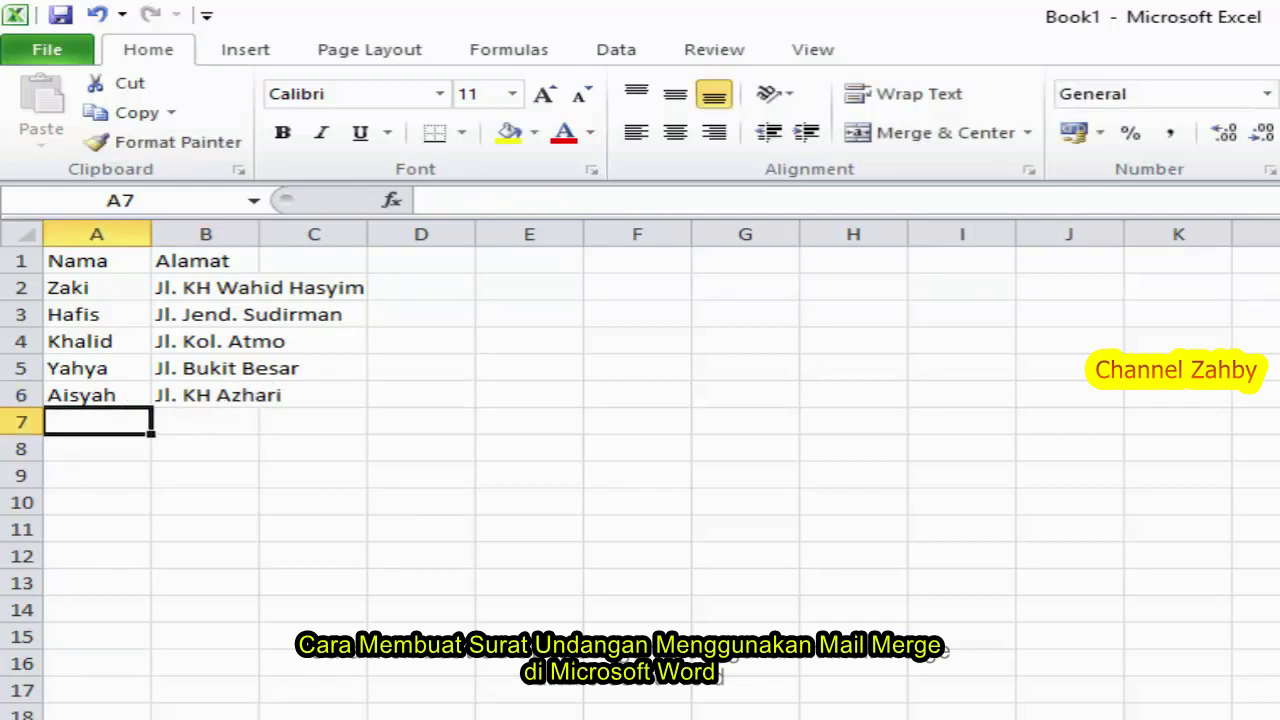
Enter the names and street addresses for the recipients in rows 7 and 8
type("Robiatu")
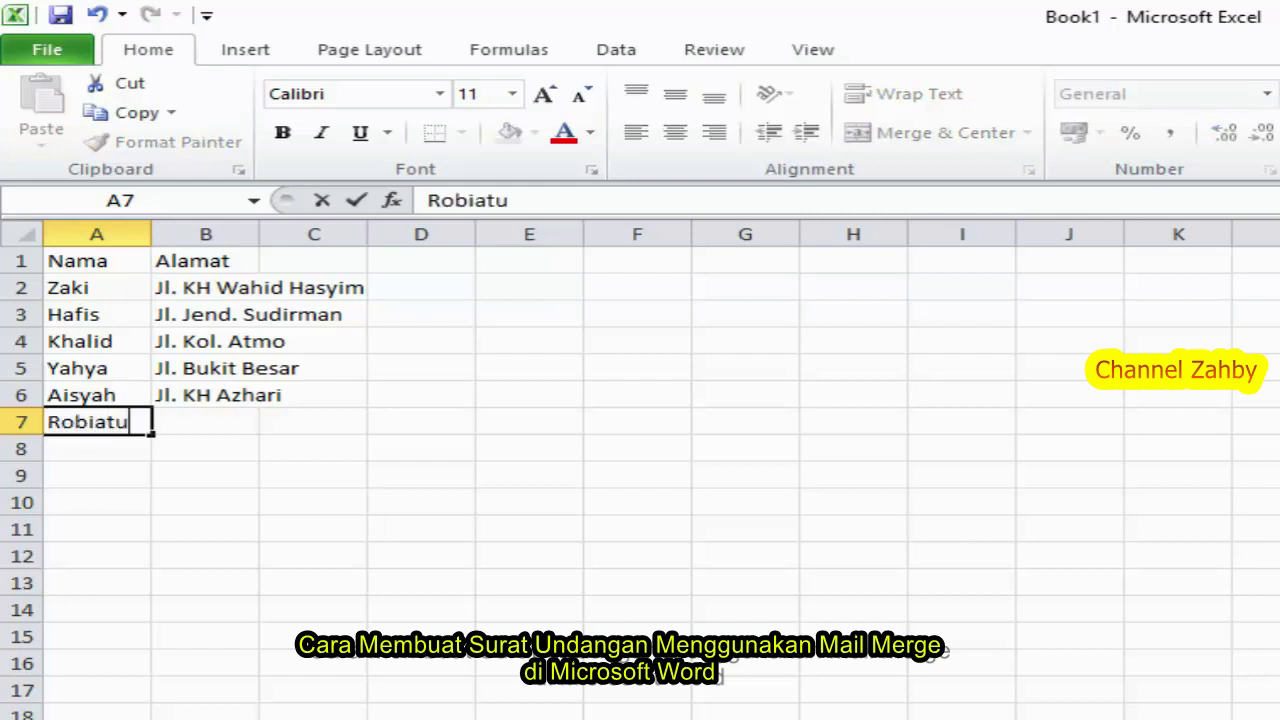
type("l")
key("Tab")
type("J")
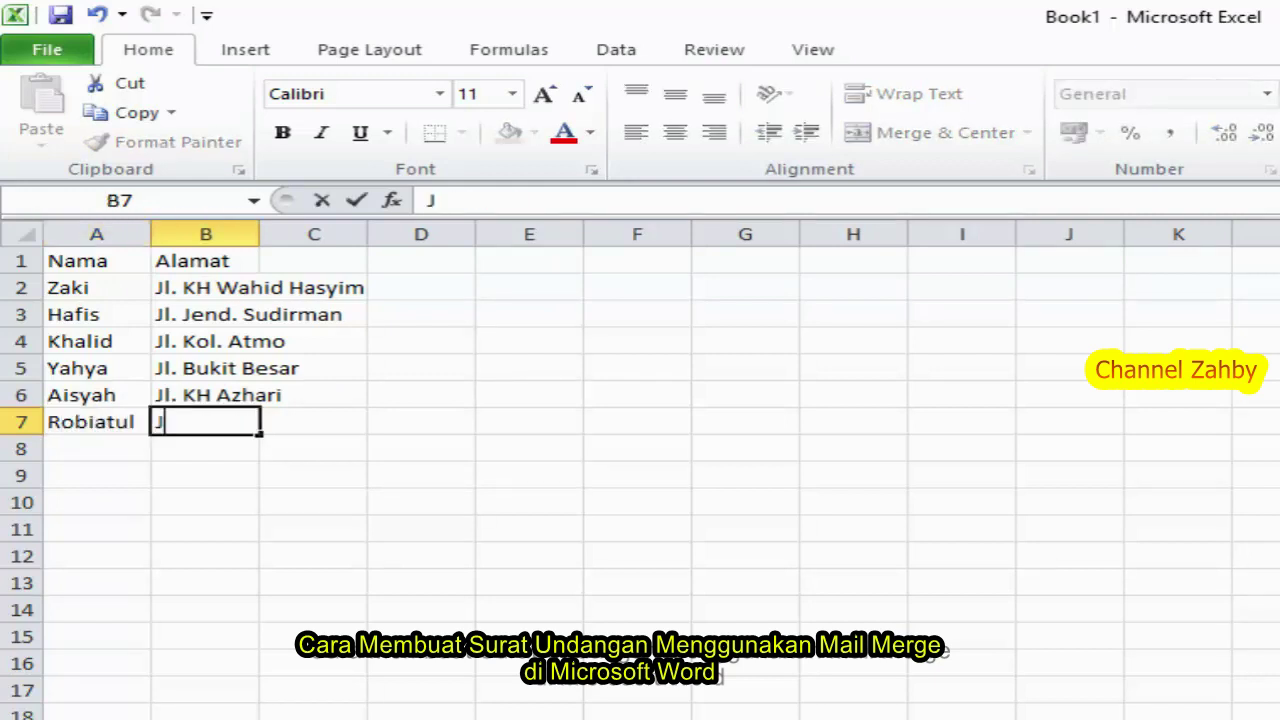
type("l. ")
type(" M")
key("BackSpace")
type("Ki")
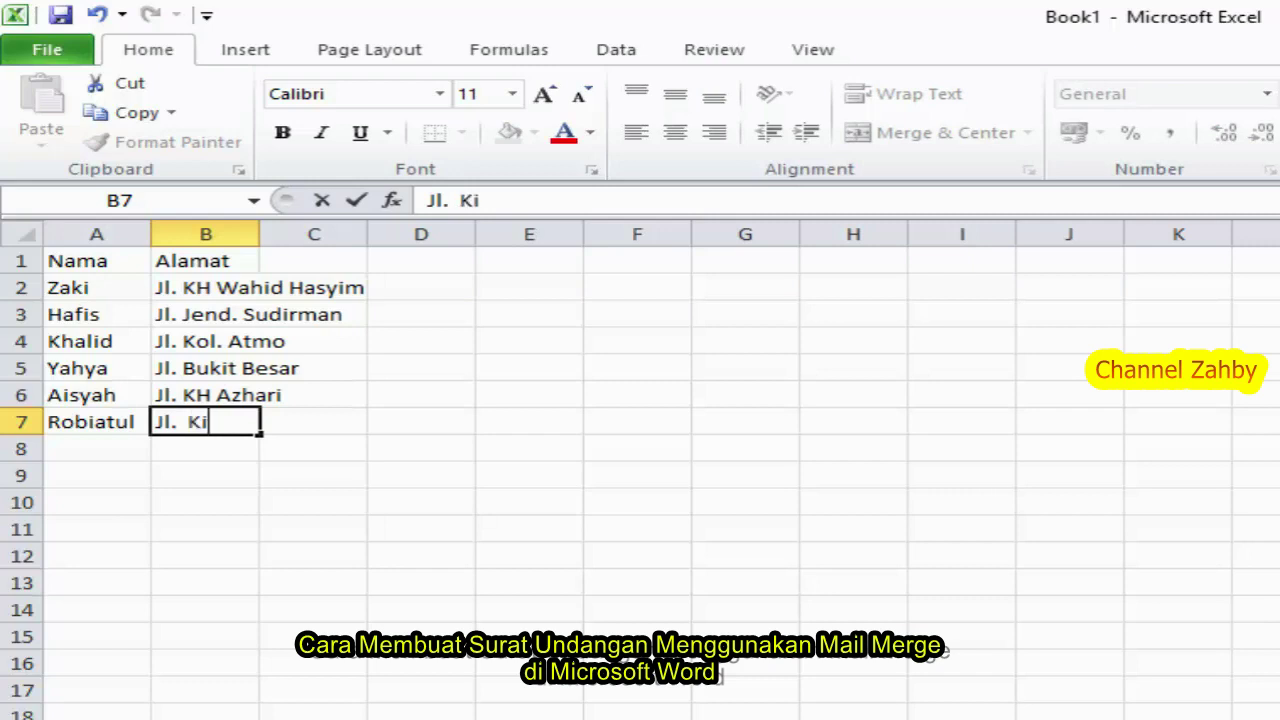
type(" Meroga")
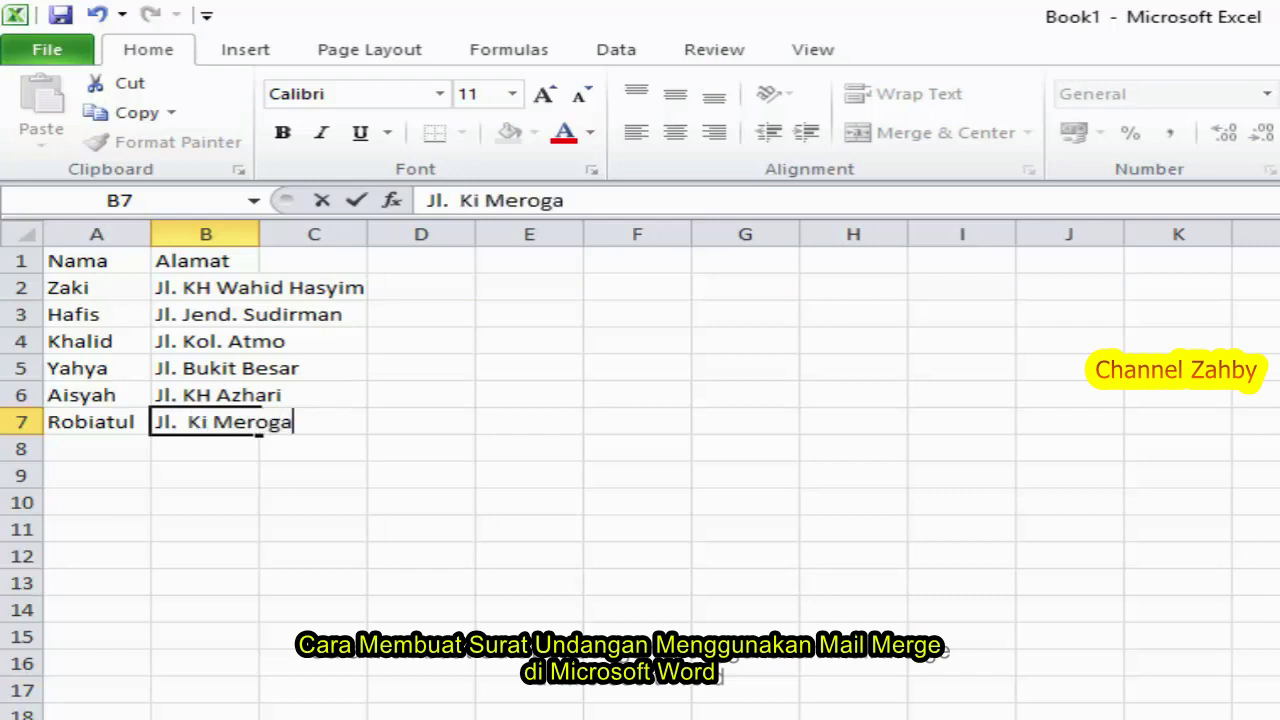
type("n")
key("Return")
left_click(96, 448)
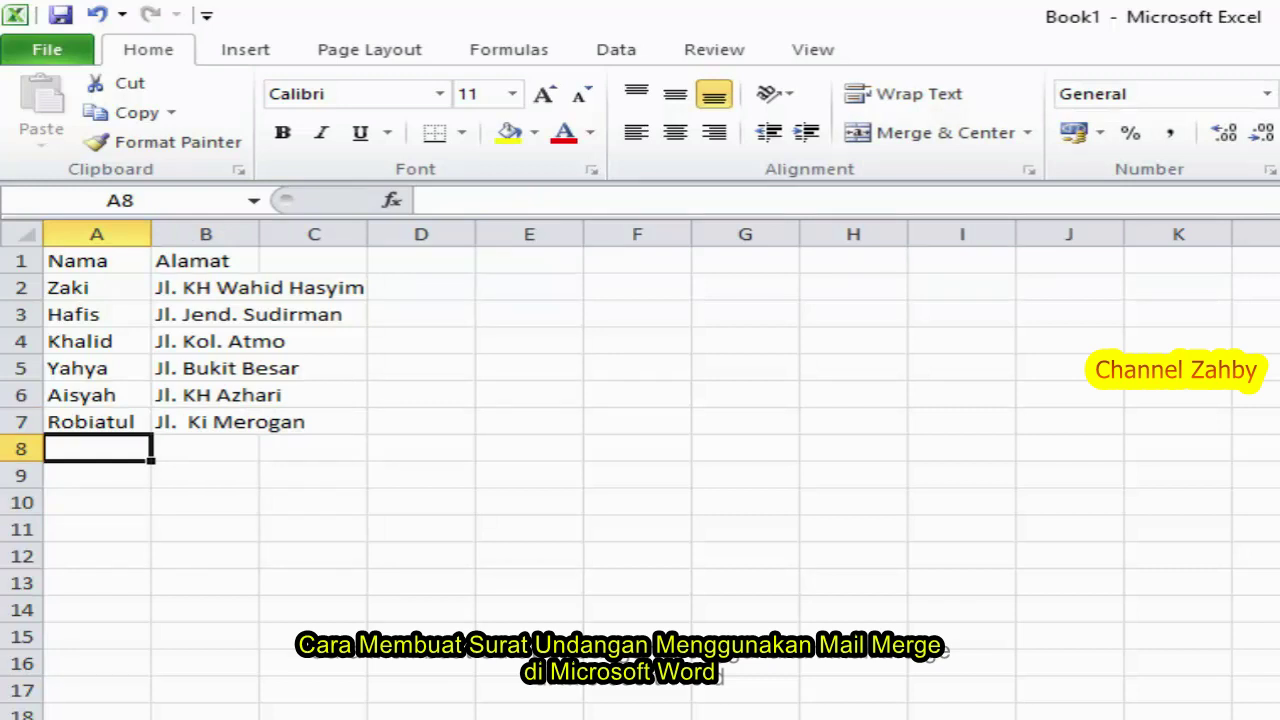
type("Rini")
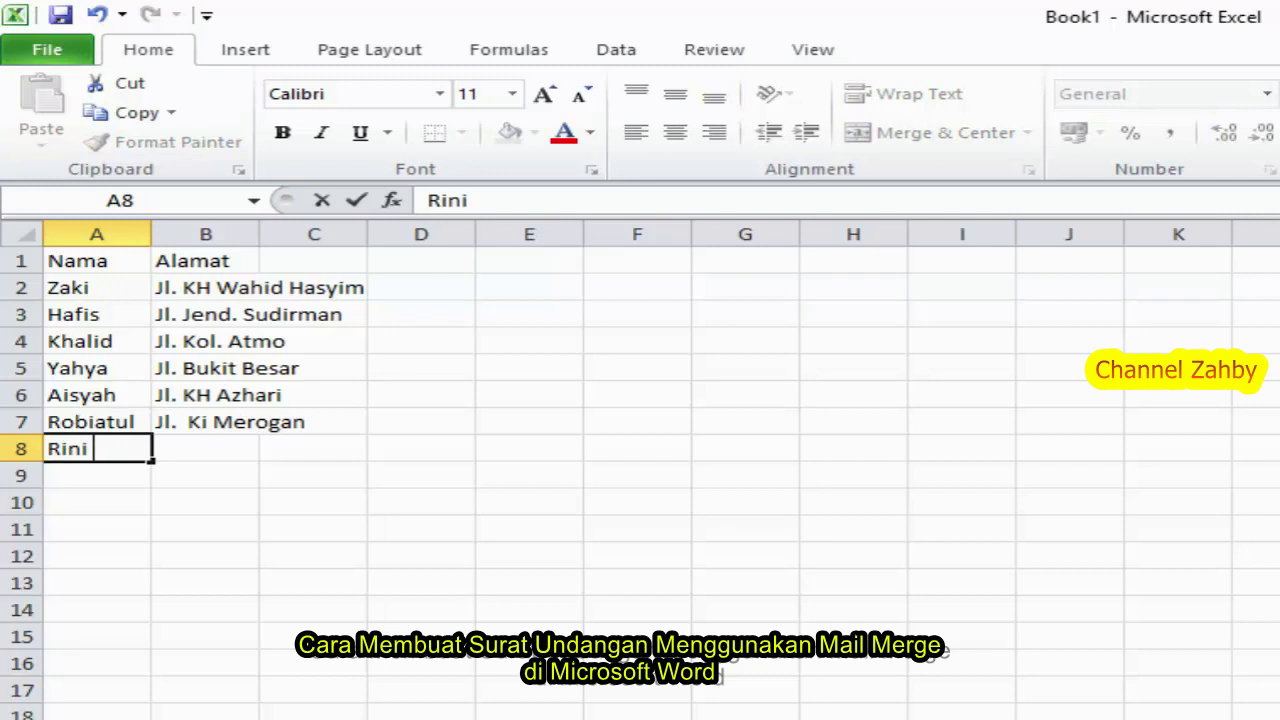
left_click(205, 448)
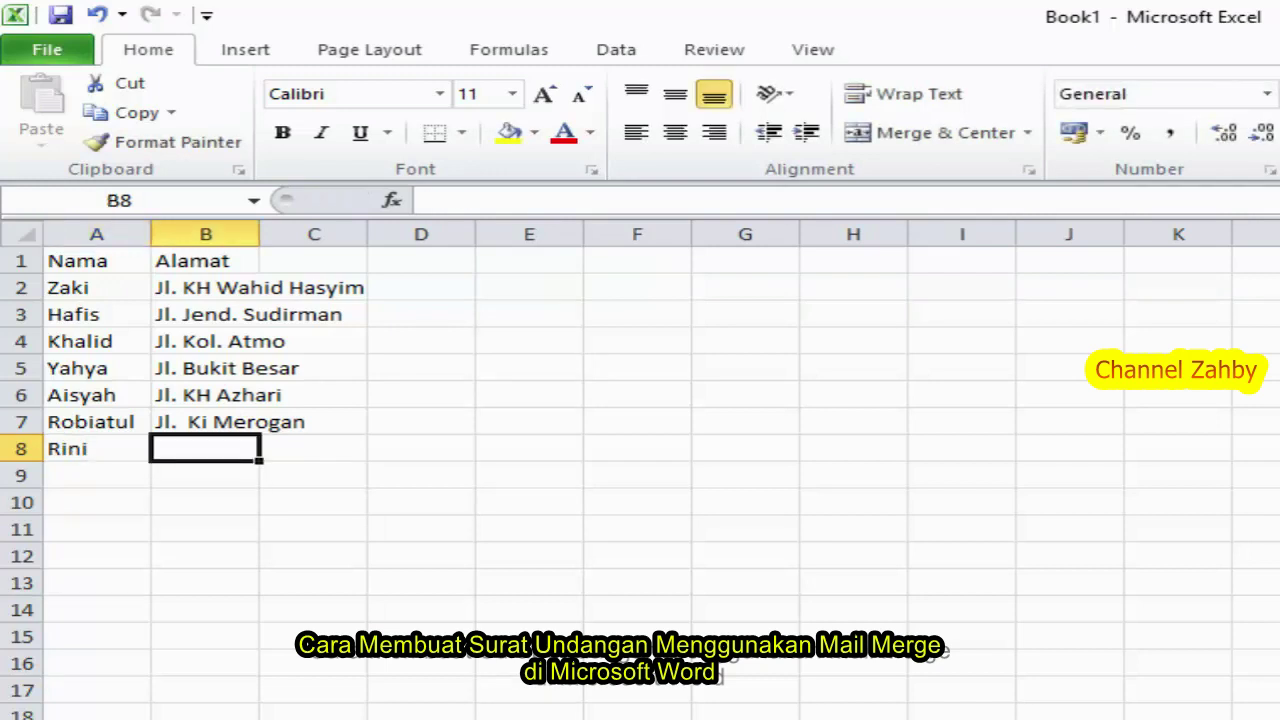
type("Jl.")
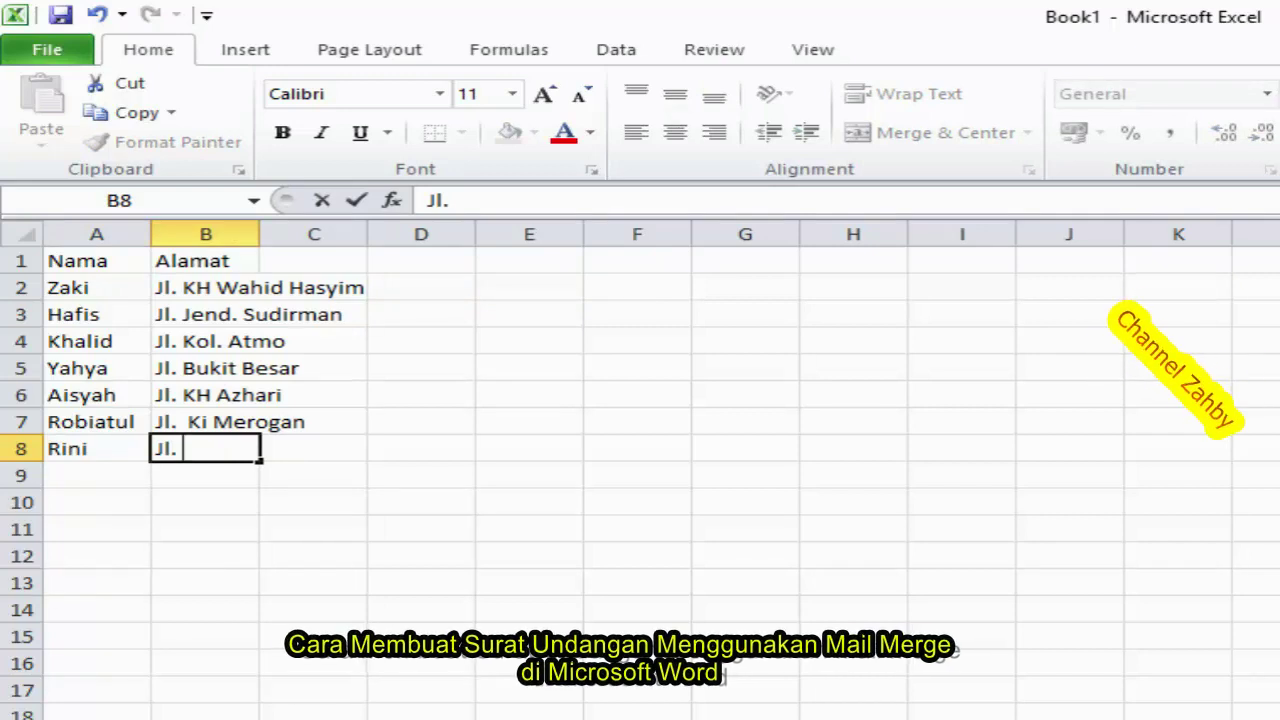
type("Palemban")
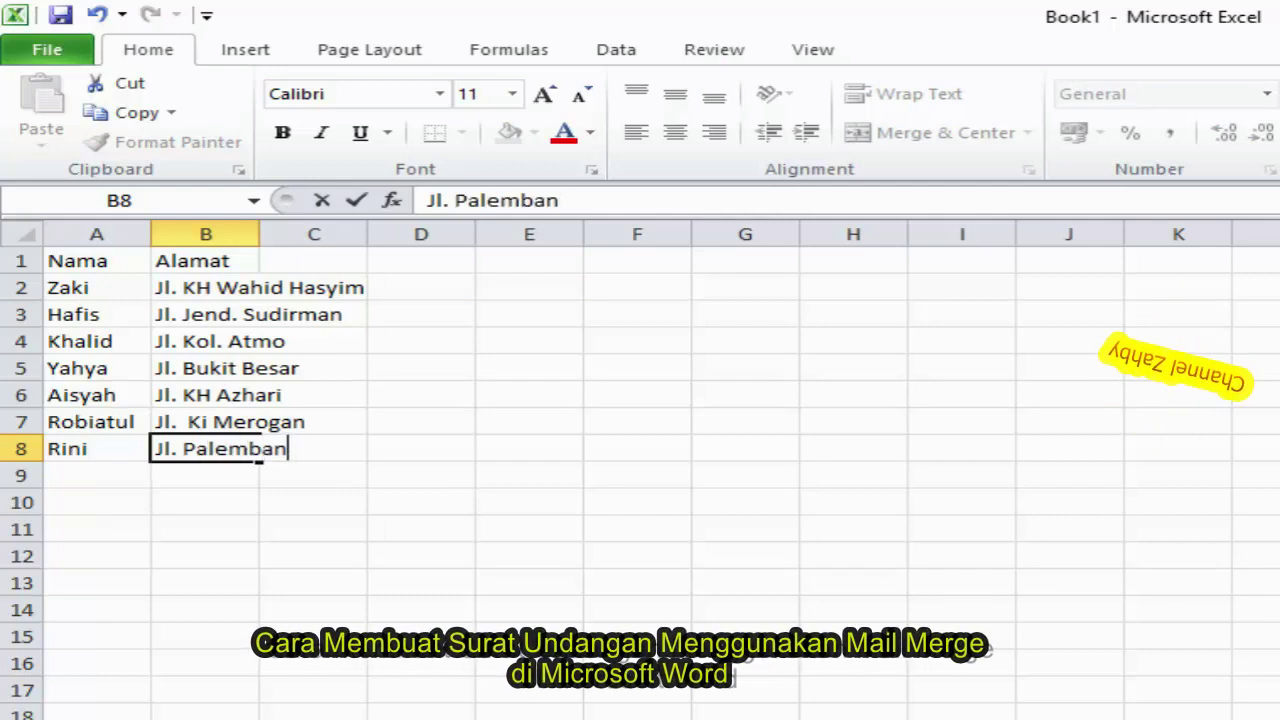
type("t")
key("BackSpace")
type("g")
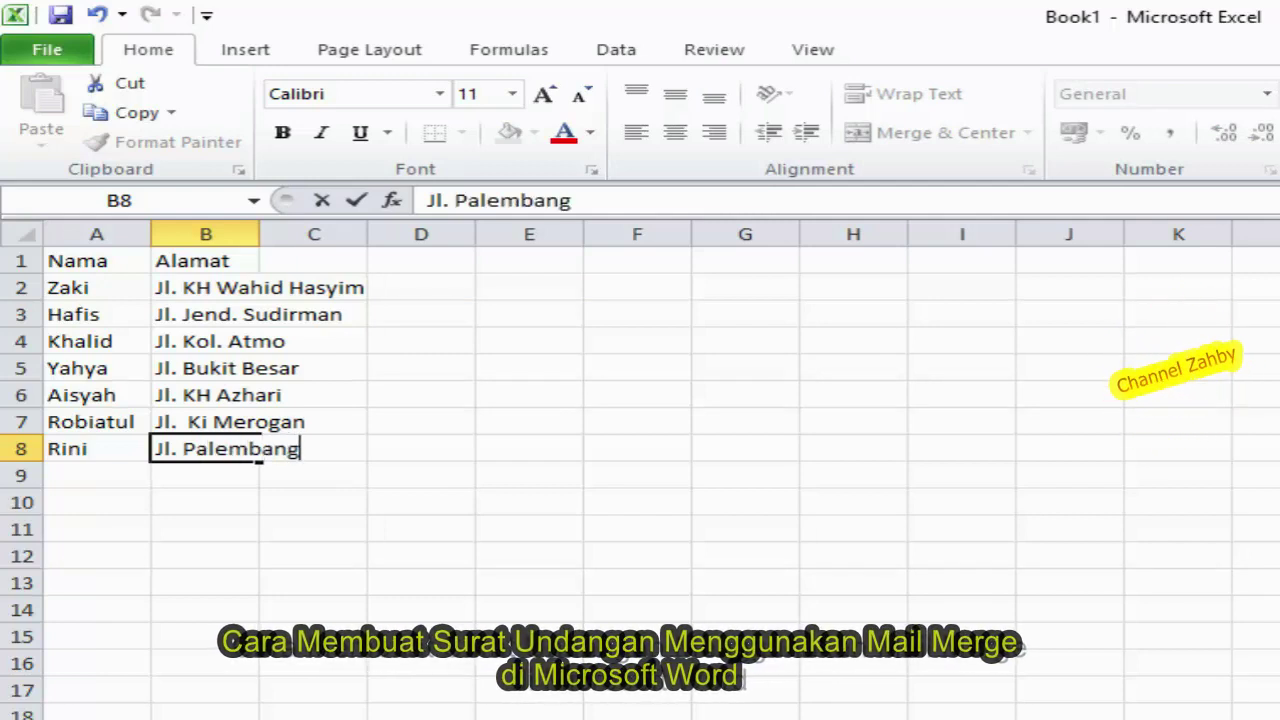
type(" Indr")
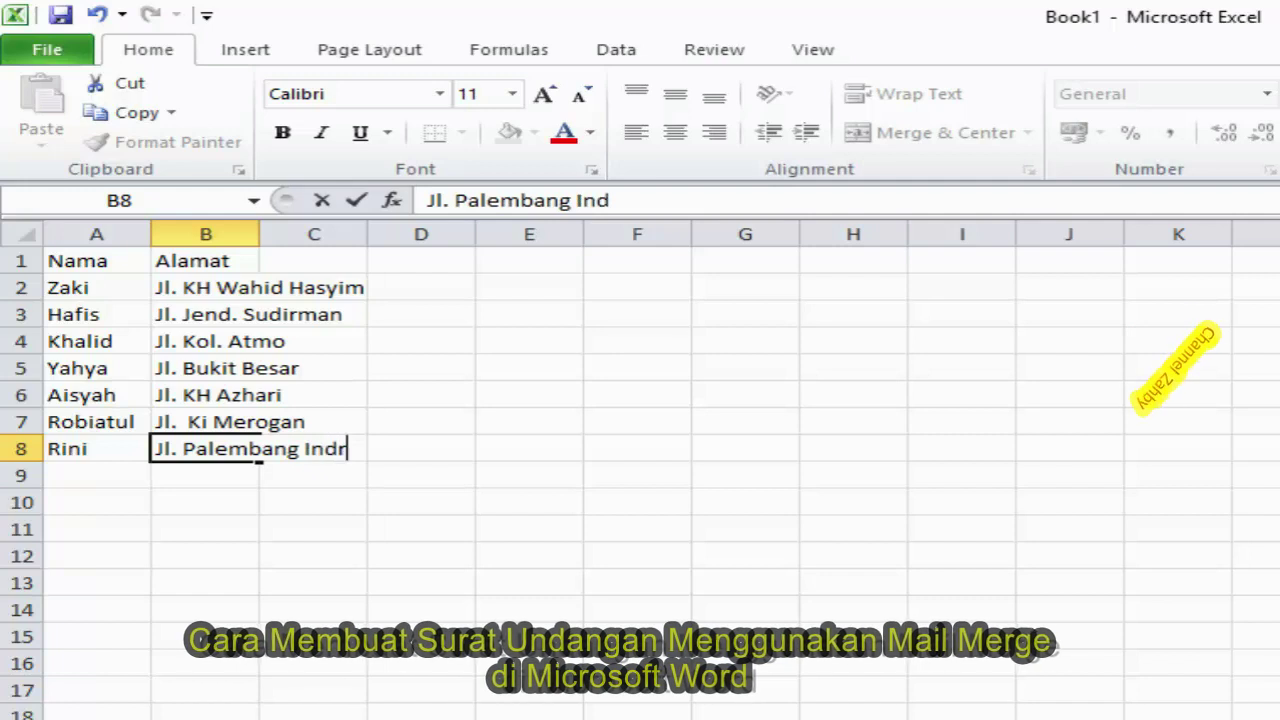
type("alya")
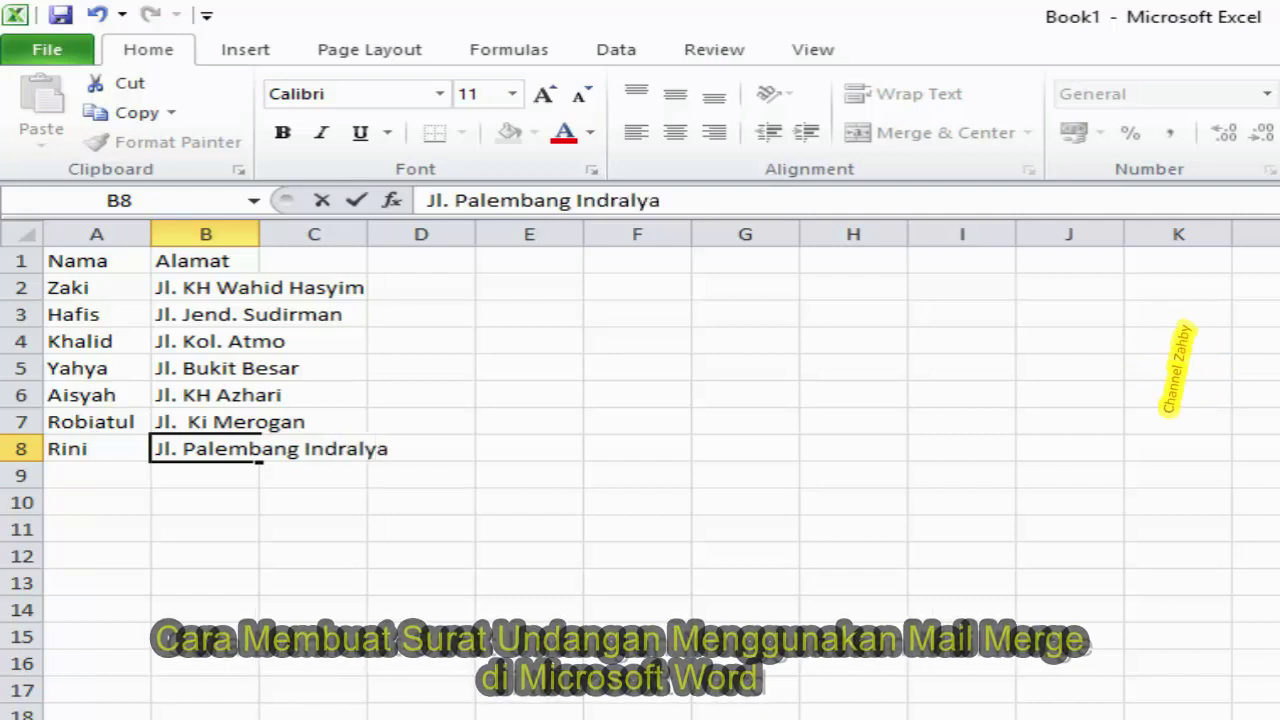
key("Return")
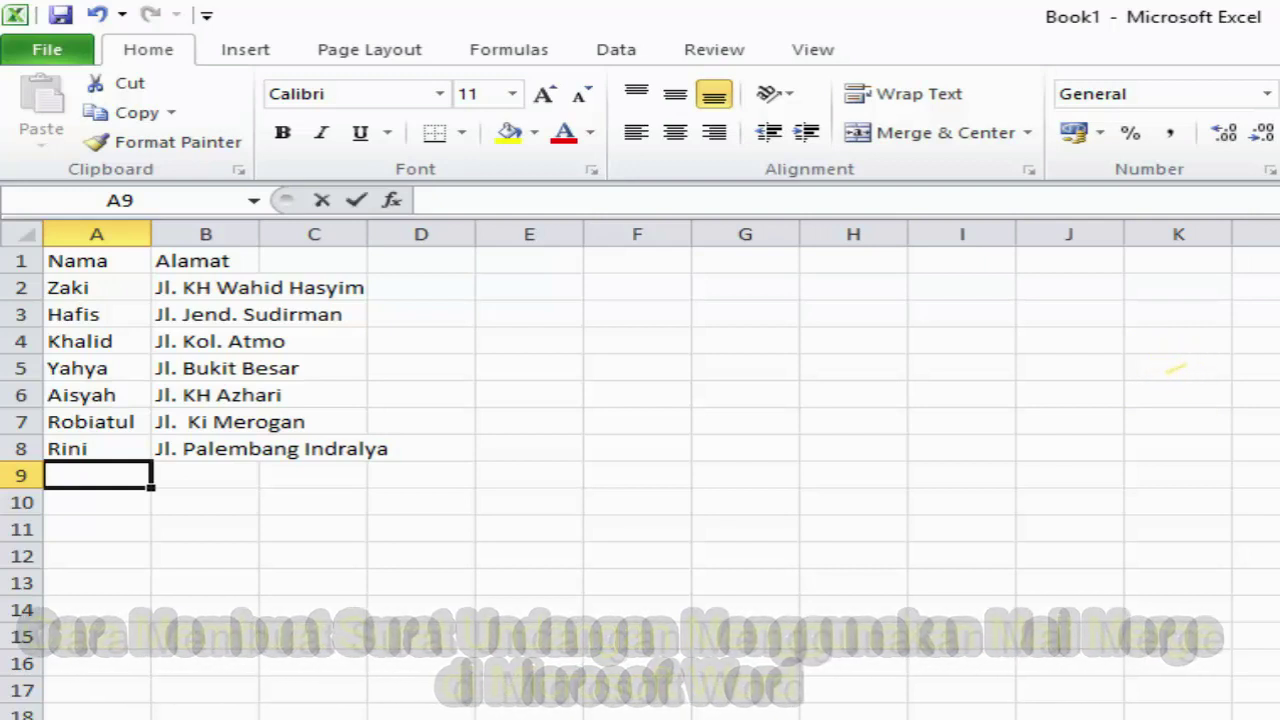
Enter the last recipient's name and street address in row 9
type("Dian")
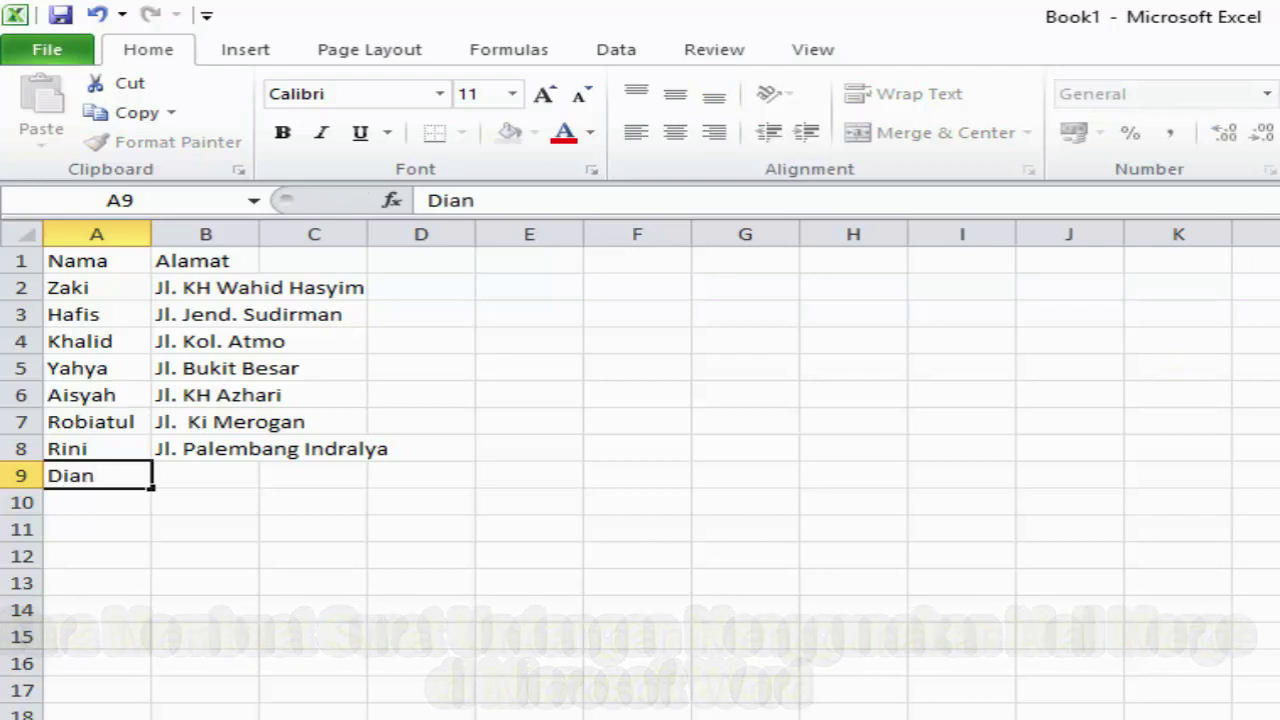
key("Tab")
type("Jl")
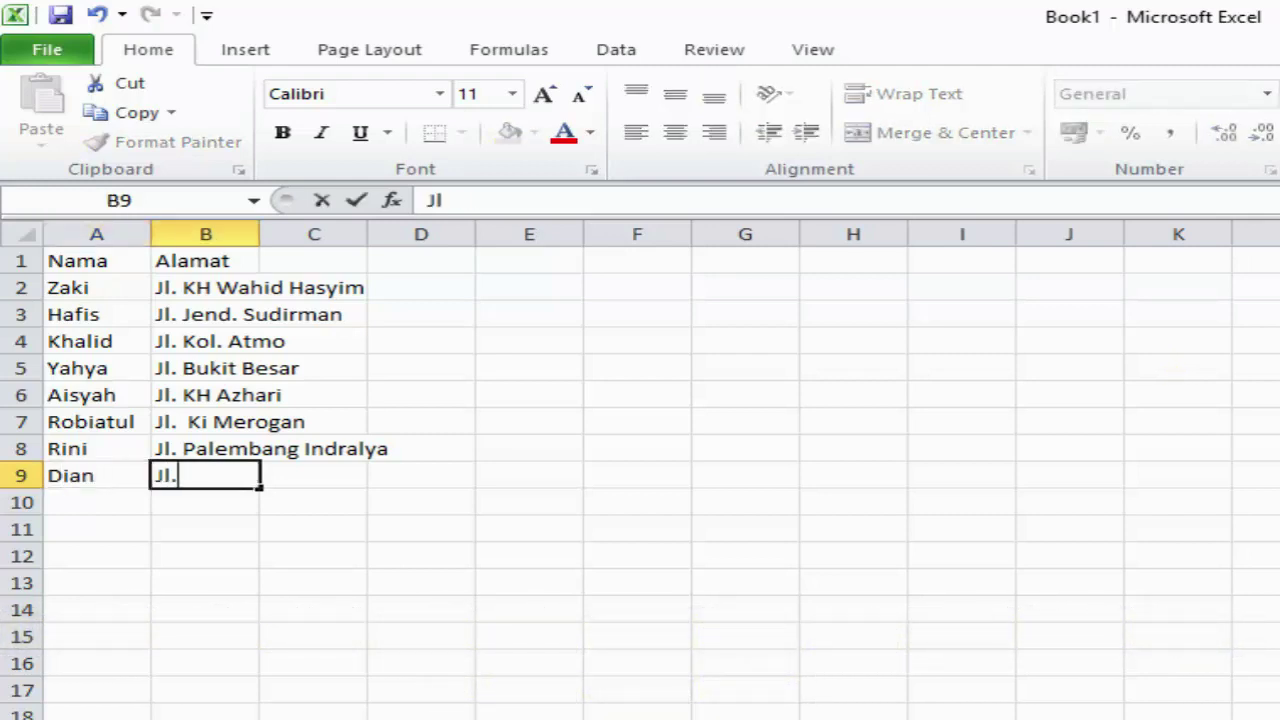
type(". ")
type("KH A")
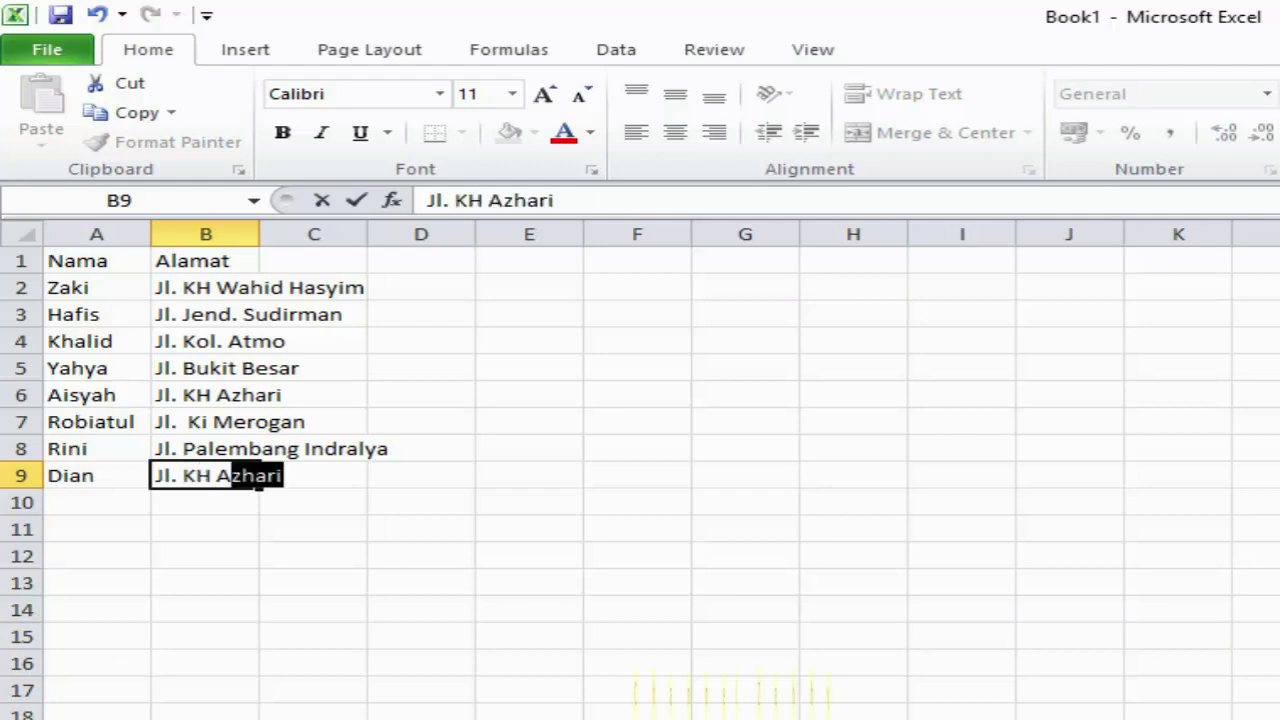
type("sik")
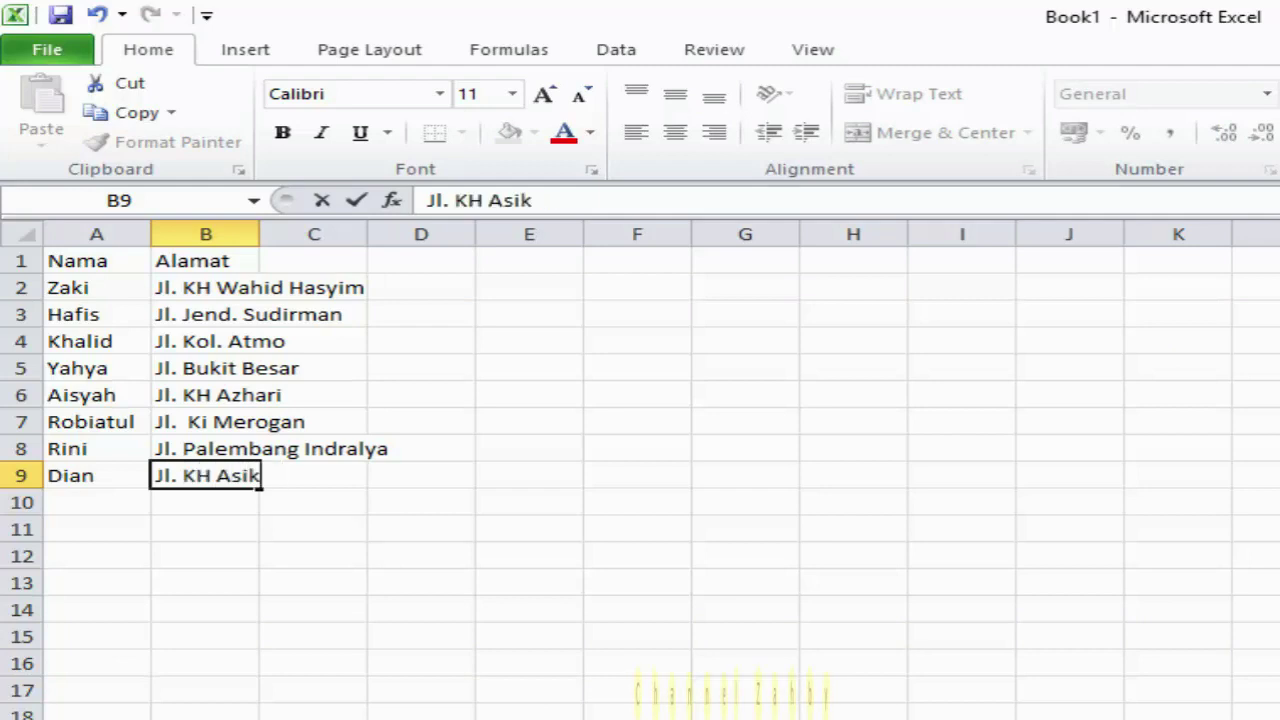
key("Return")
key("Left")
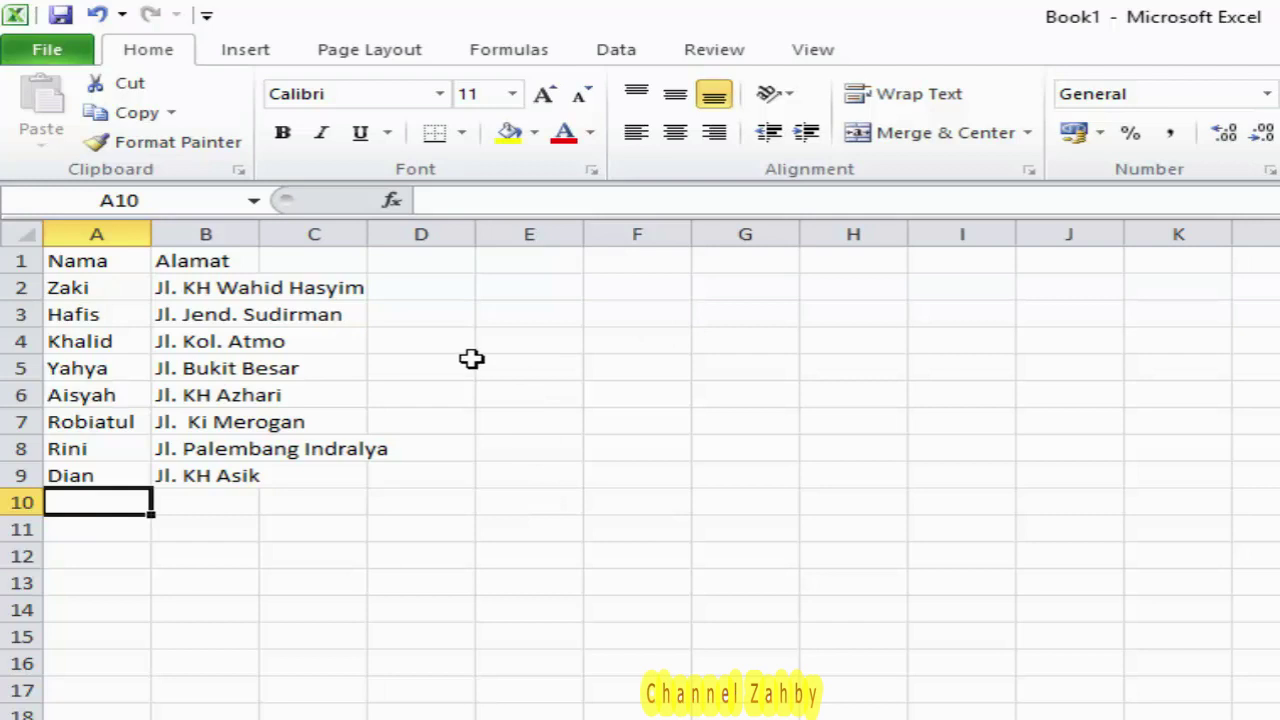
Save the workbook as 'Daftar Nama' in Documents
left_click(47, 55)
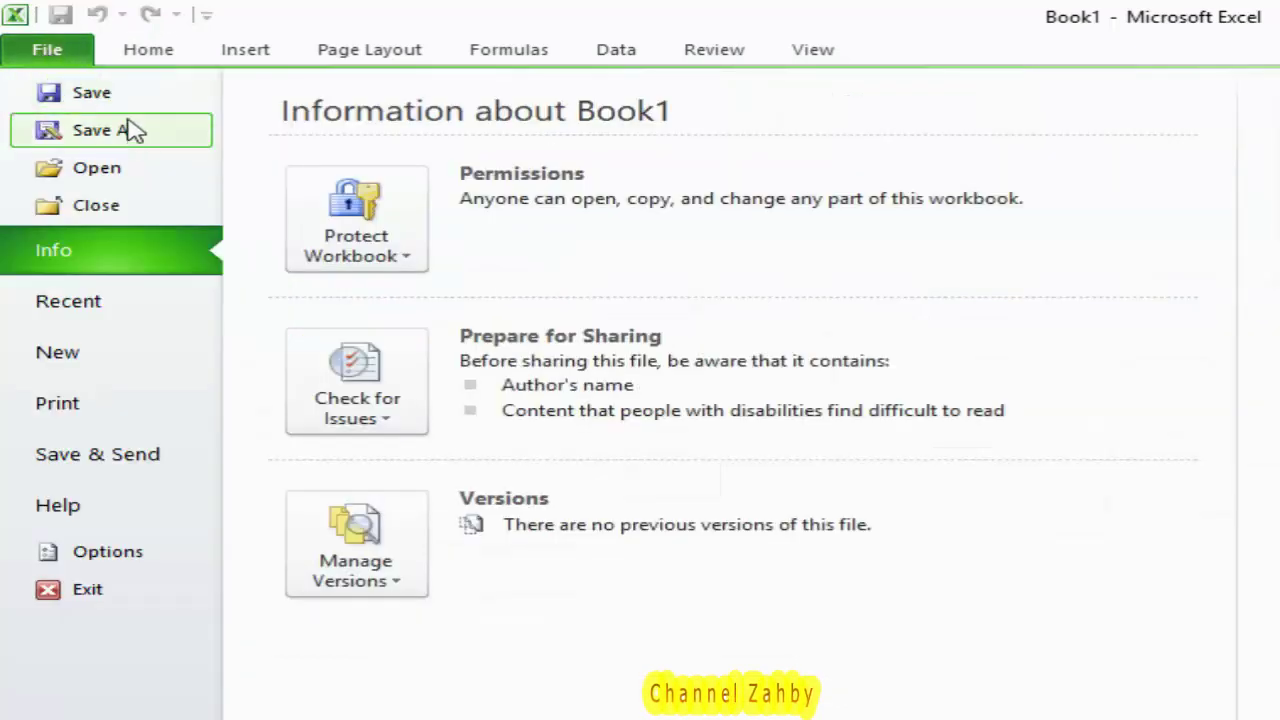
left_click(100, 96)
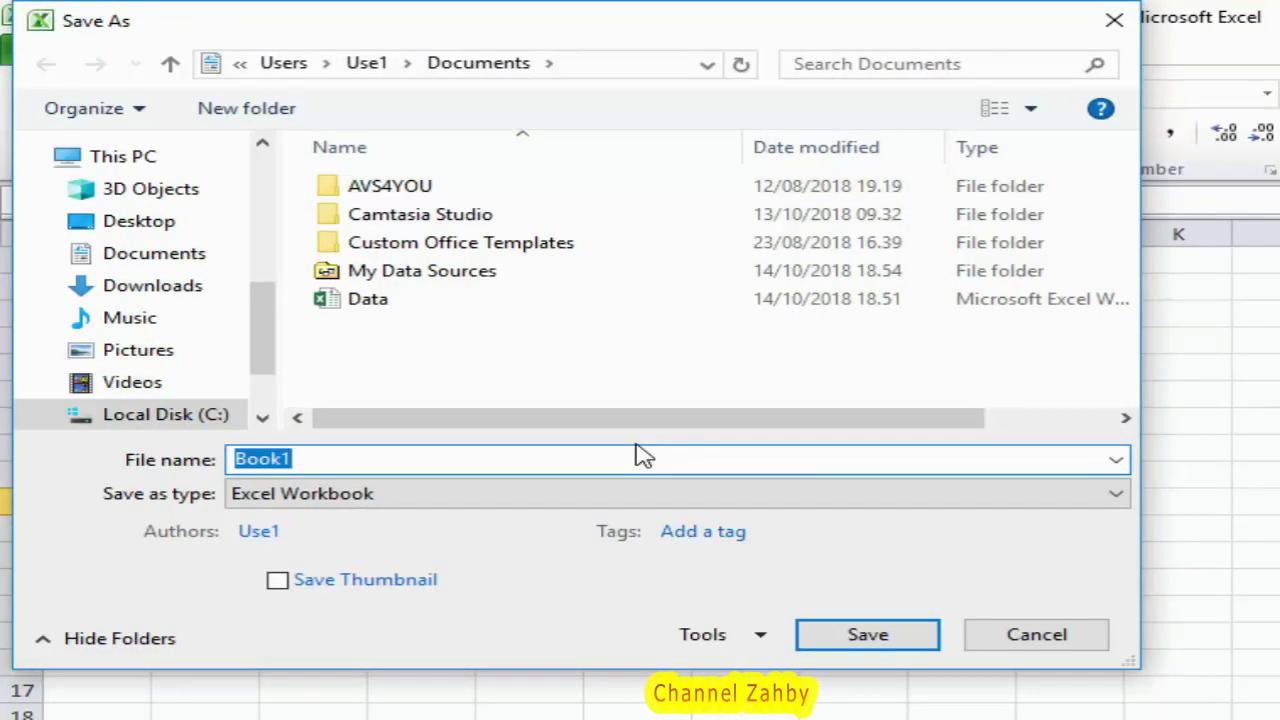
type("Dafta")
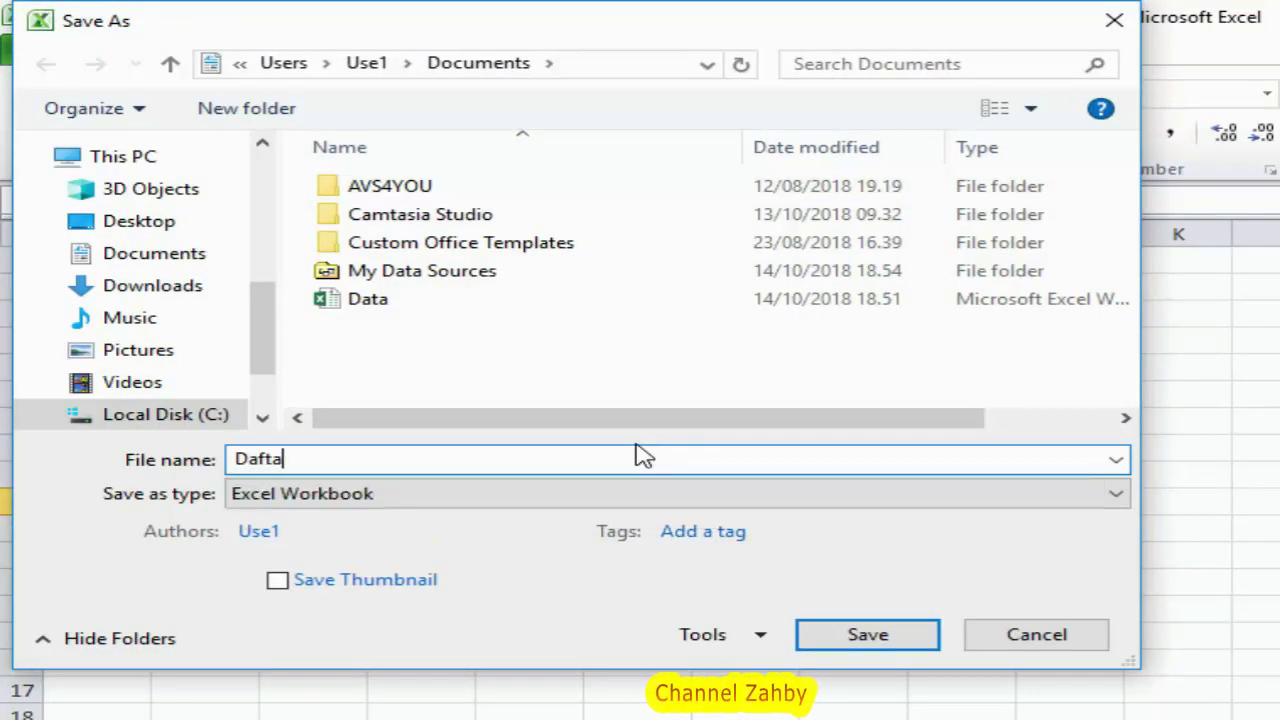
type("r Nama")
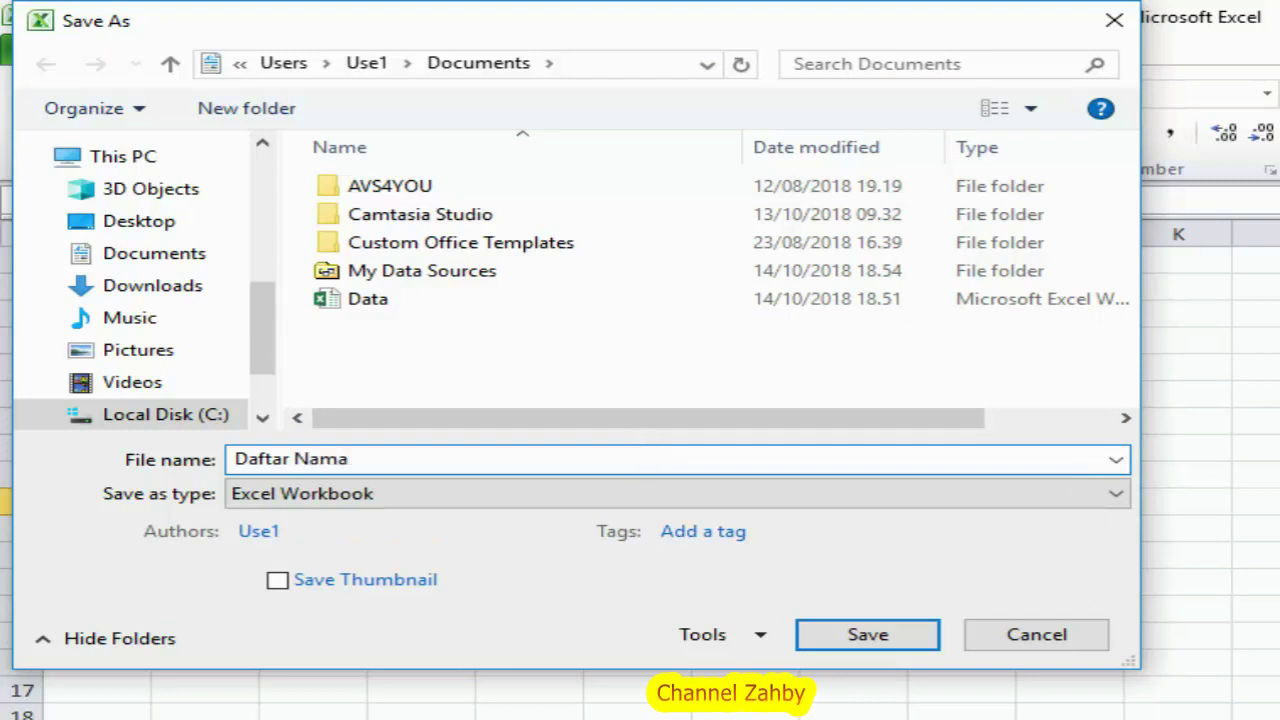
left_click(863, 637)
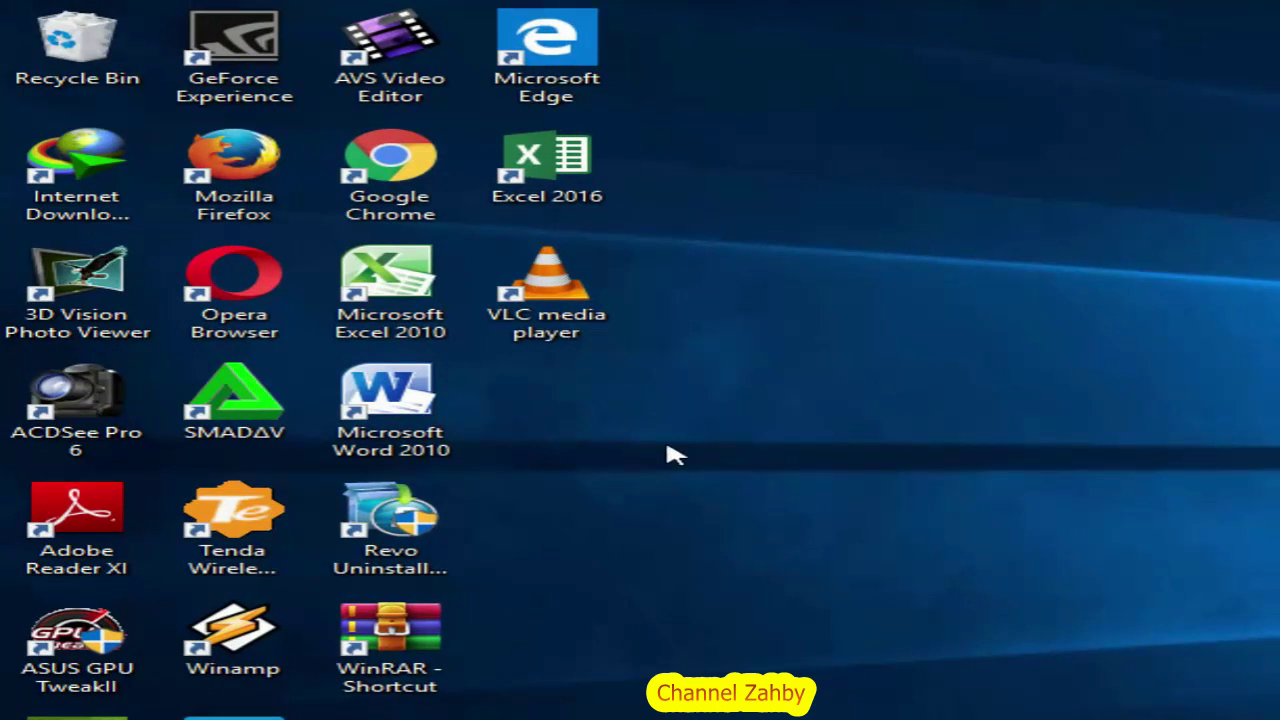
Launch Word 2010 and type the lines 'Kepada' and 'Di' in a new document
left_click(410, 405)
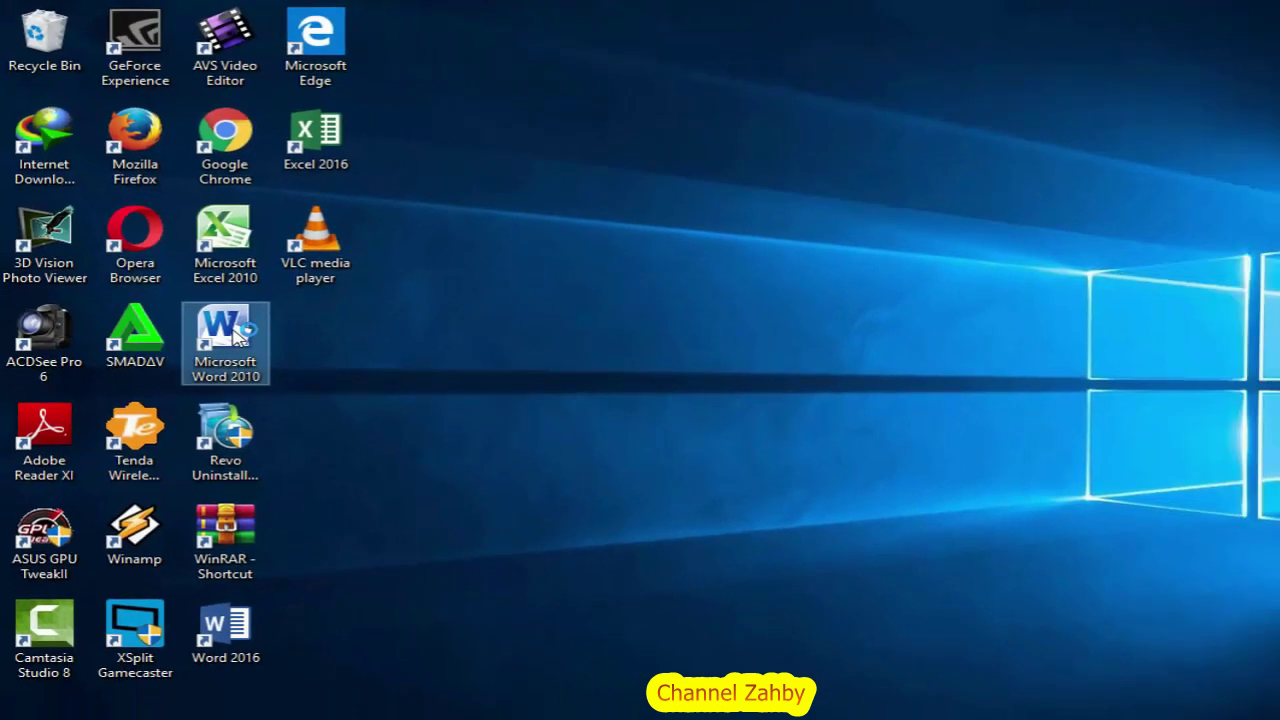
double_click(234, 333)
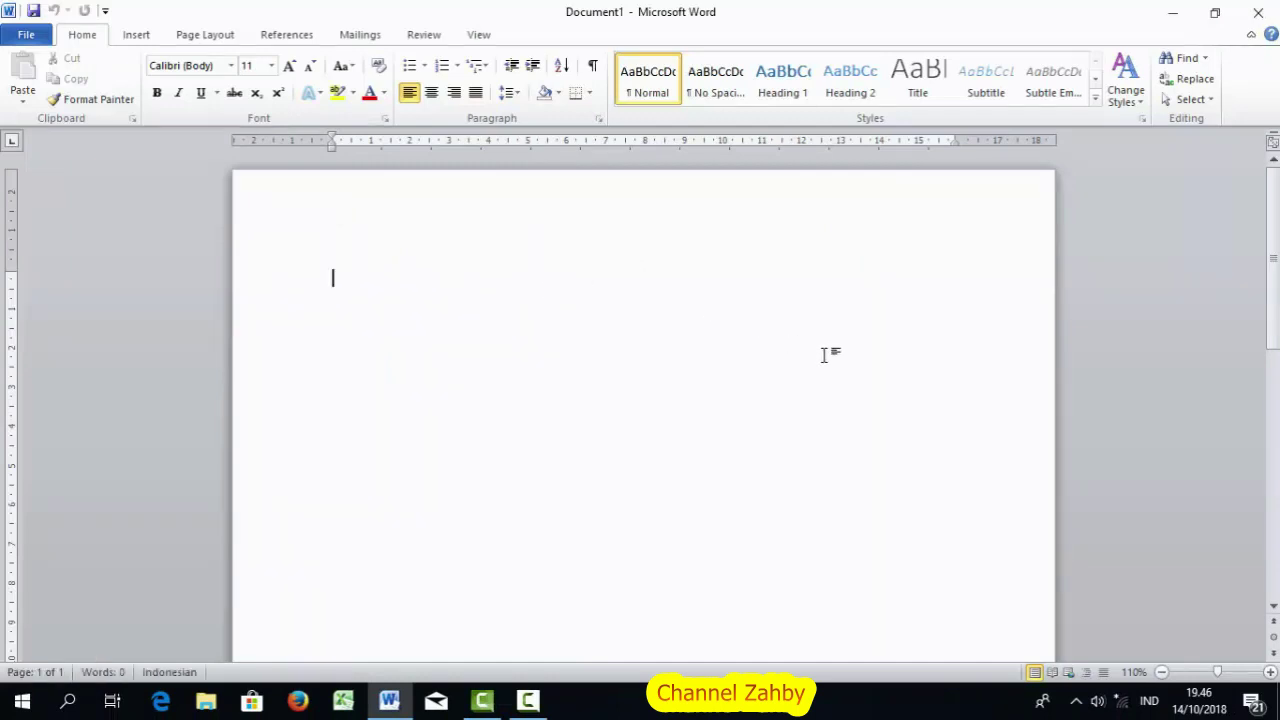
type("Kead")
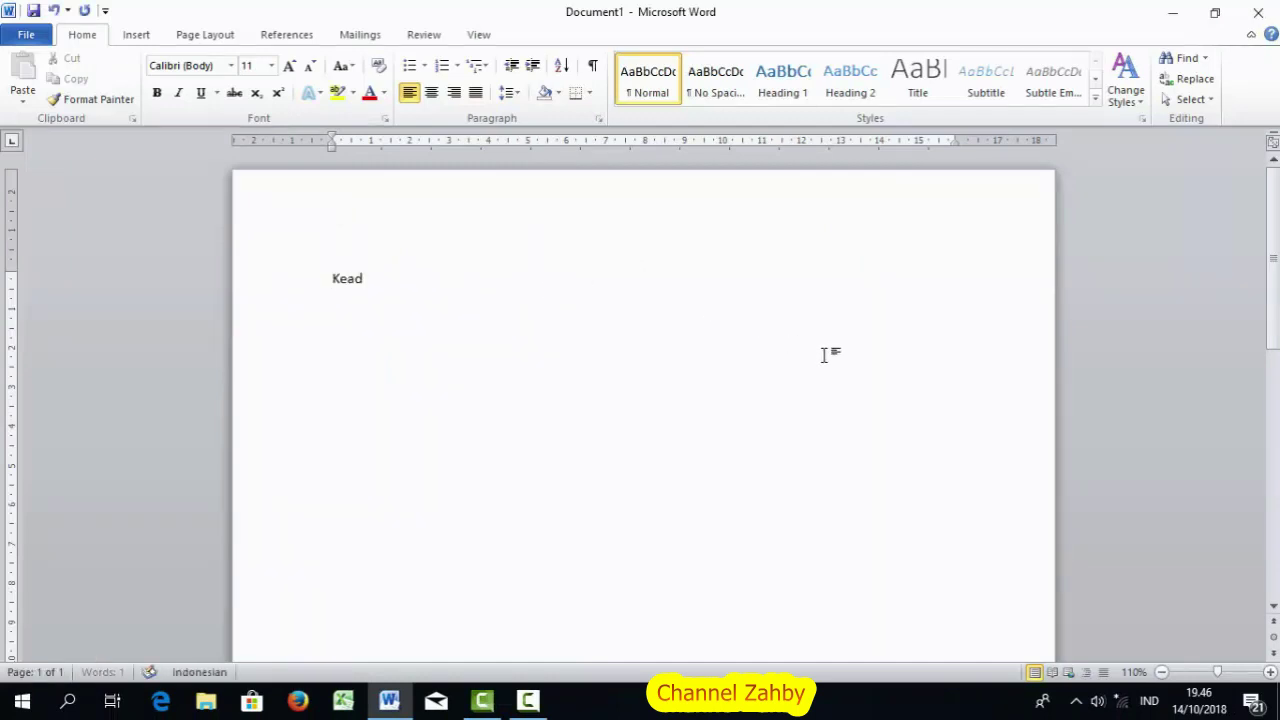
type("a")
key("BackSpace")
key("BackSpace")
key("BackSpace")
type("pada")
key("Return")
key("Return")
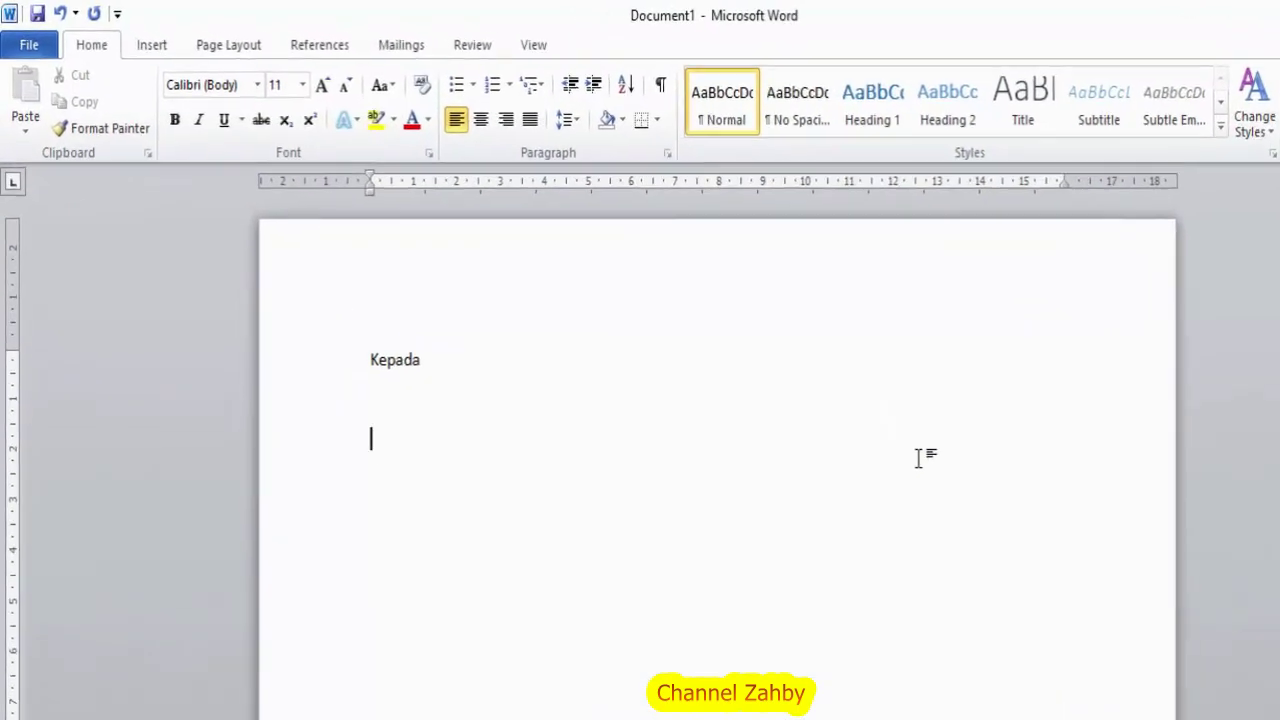
type("Di")
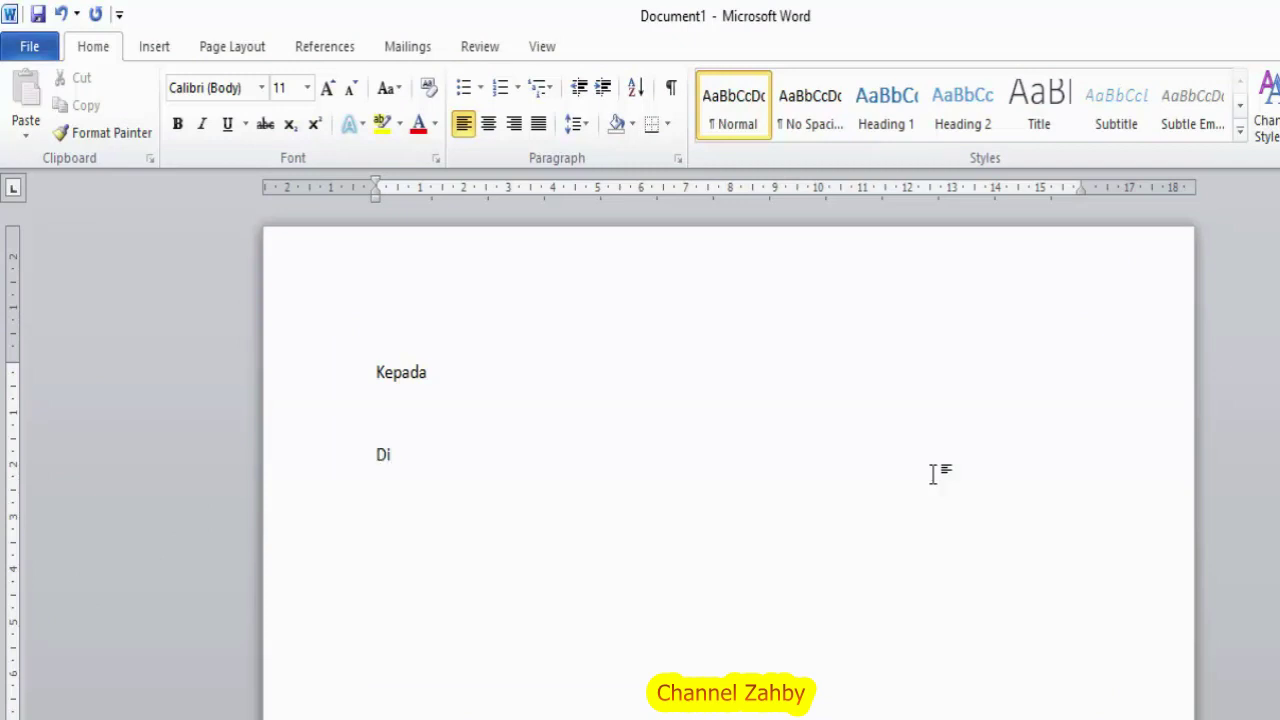
key("Return")
key("Return")
key("Return")
Add 'Dengan hormat,' and begin 'Bersama ini kami beritahukan kepada Bapak/Ibu'
type("Dengah")
key("BackSpace")
key("BackSpace")
type("hormat,")
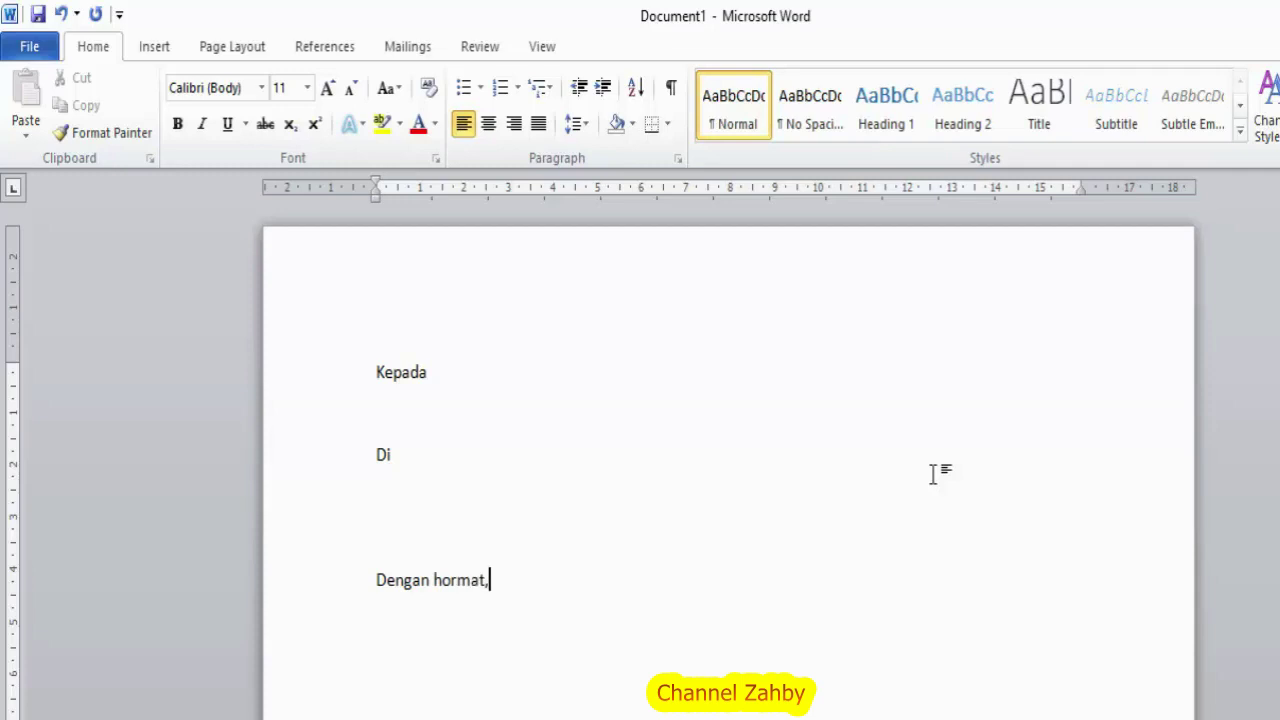
key("Return")
type("Ber")
type("sama ini")
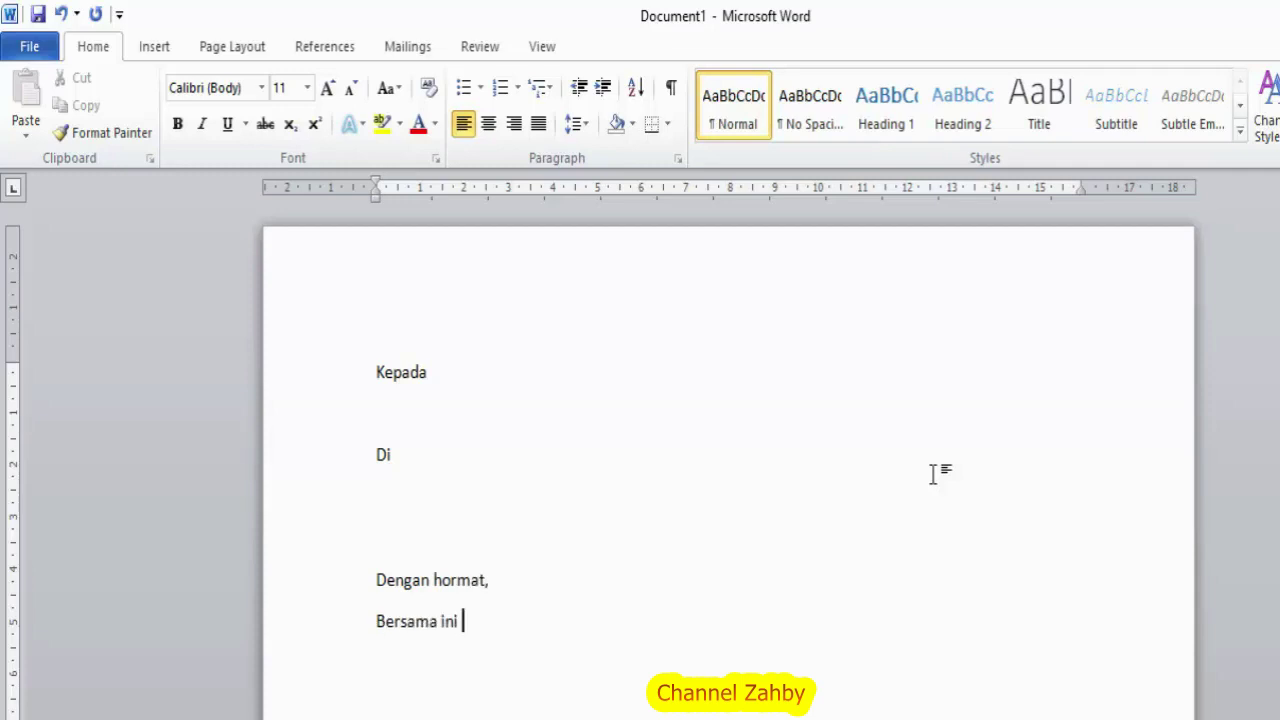
type(" kami")
type(" beritah")
type("kan ")
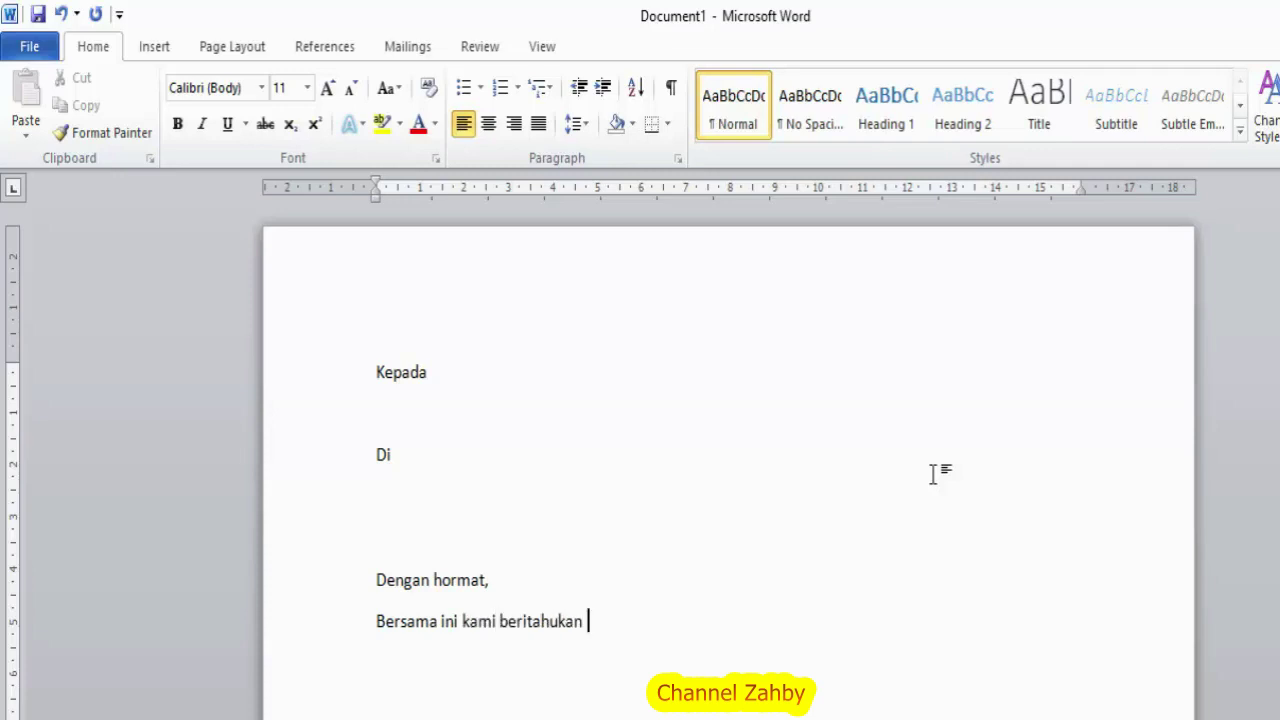
type("kepada Ba")
type("pa")
type("k/")
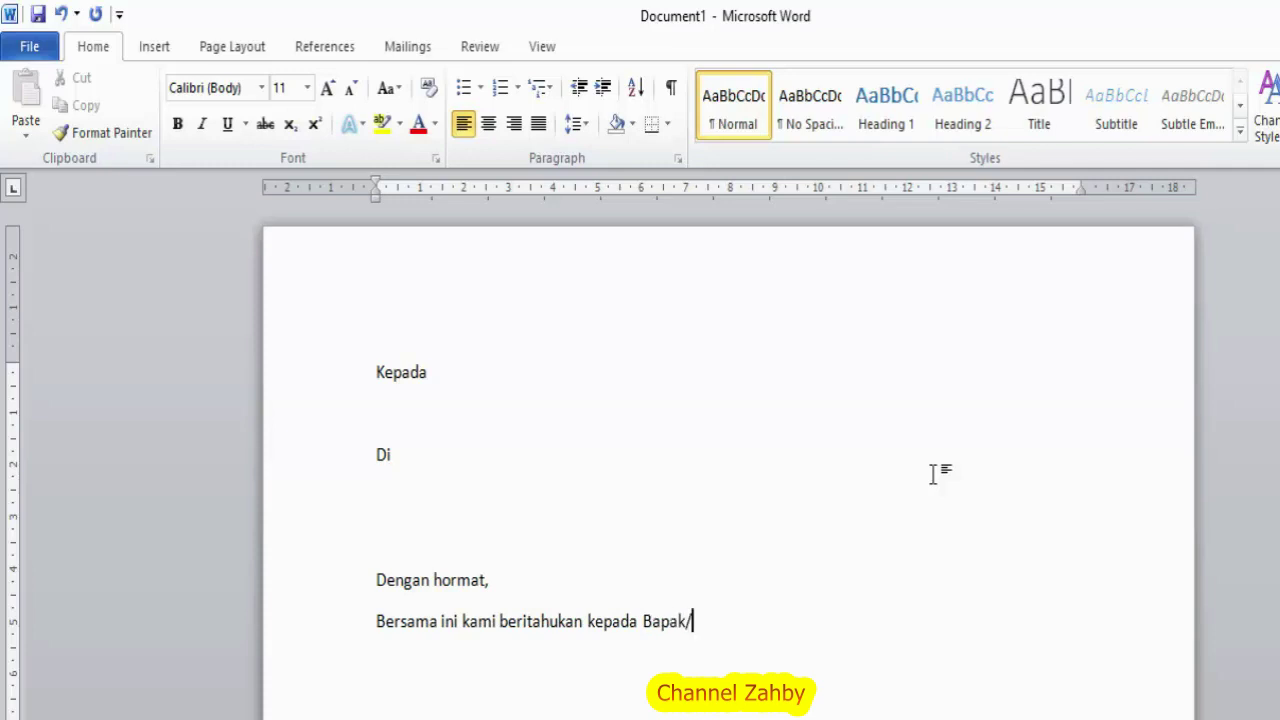
type("Ibu")
Continue the sentence with 'bahwa pada tanggal ............ akan diadakan rapak pembentukan panitia'
type("     bahwa pa")
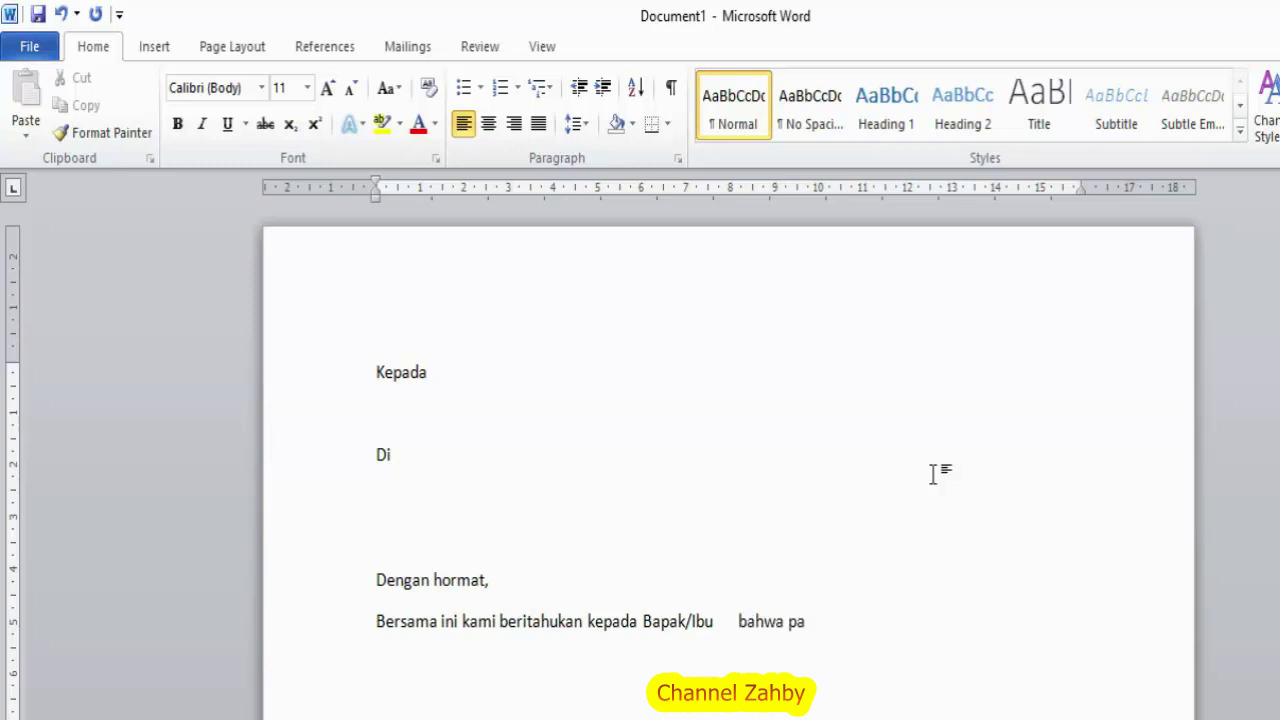
type("da ")
type("tanggal")
type(" ............")
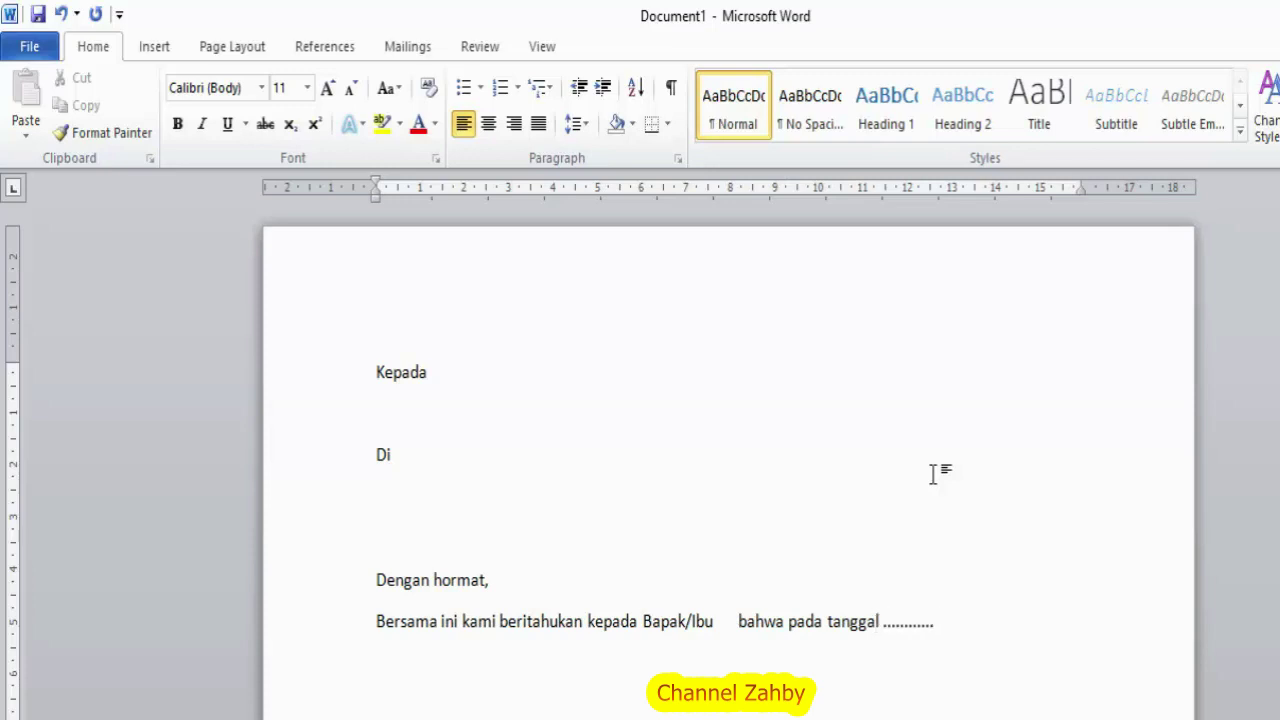
type(" aka")
type("n diadakan")
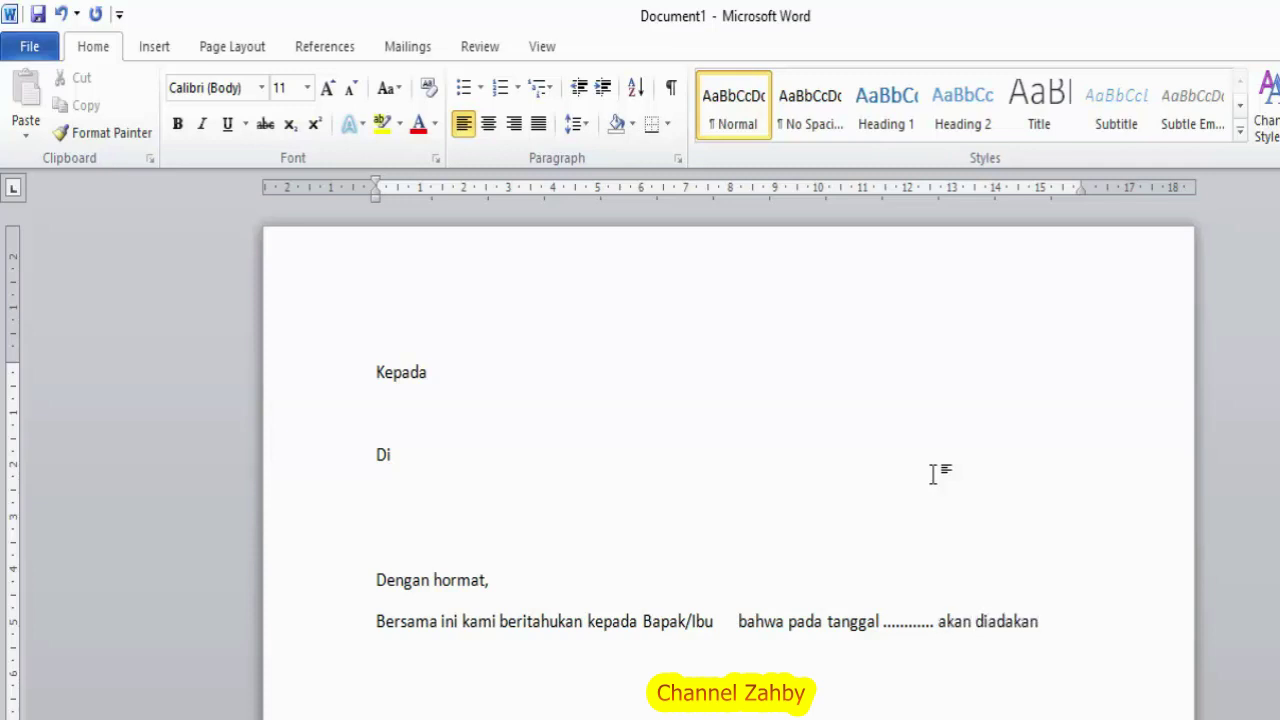
type("rapak ")
type("pembanye")
key("BackSpace")
key("BackSpace")
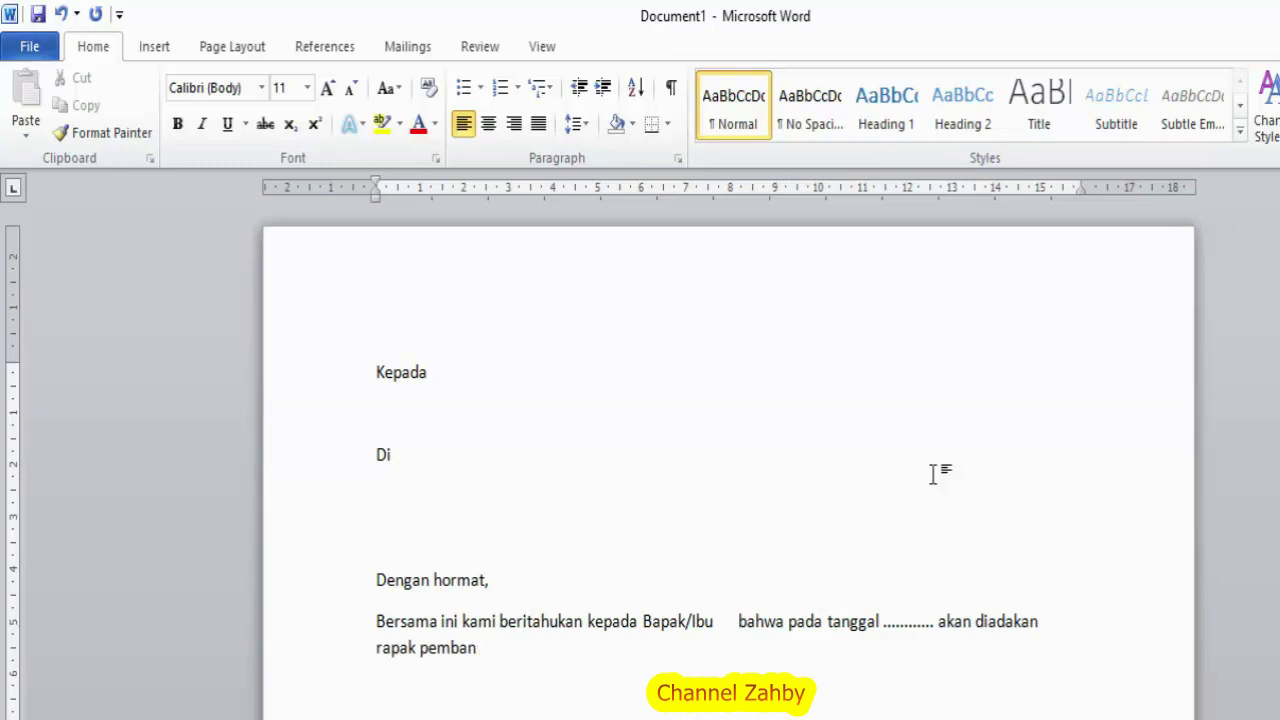
key("BackSpace")
key("BackSpace")
type("entukan")
type("  panitia")
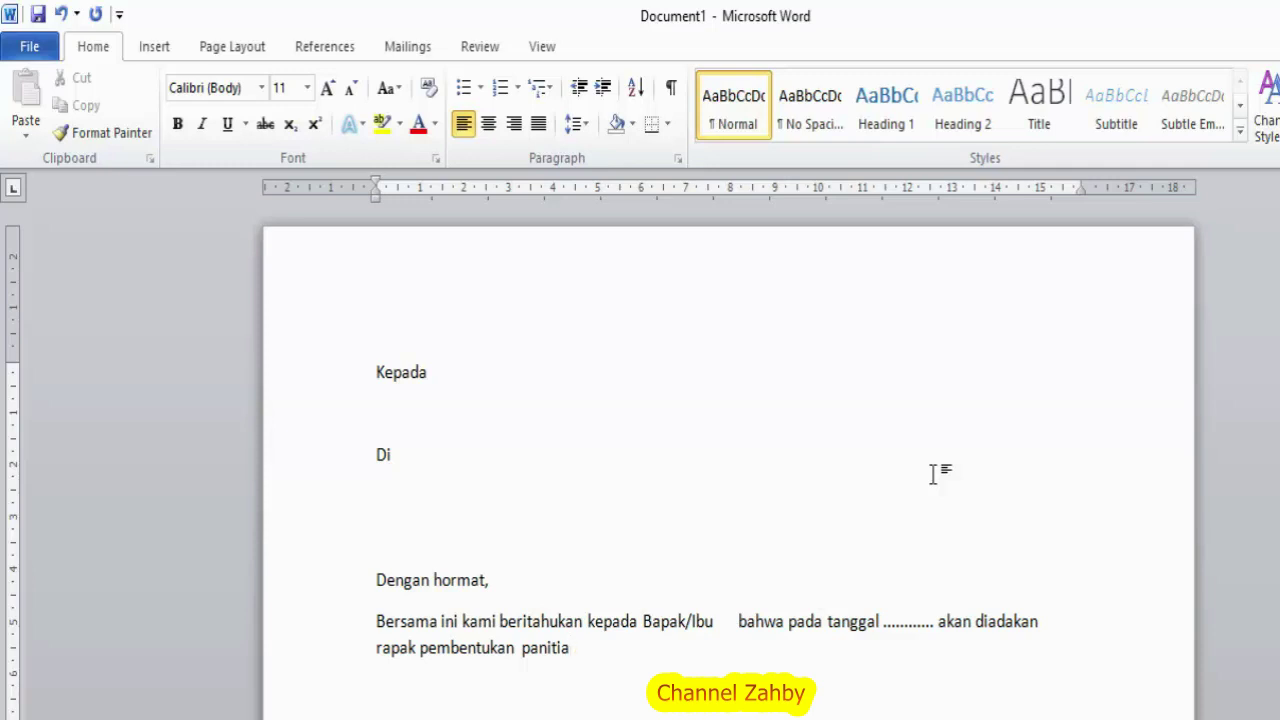
Double-space the paragraph with Ctrl+2 and move the caret to the blank line under Kepada
key("ctrl+2")
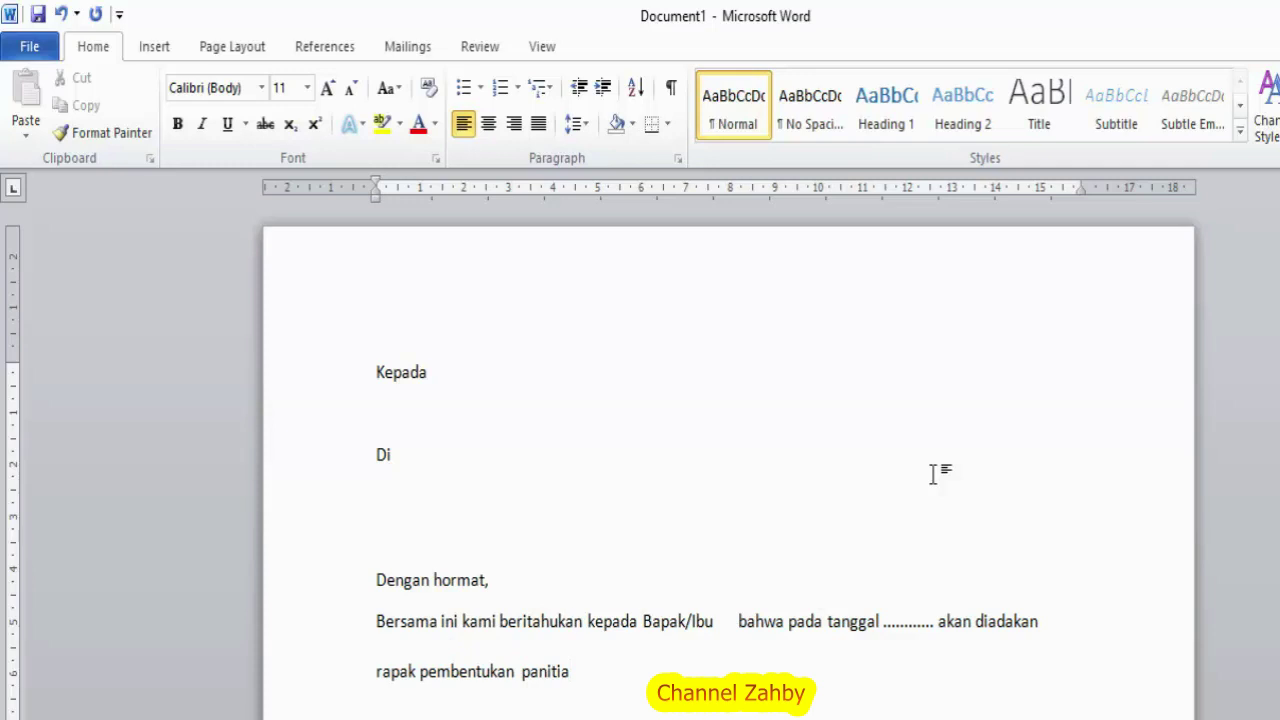
key("ctrl+End")
key("Up")
key("Up")
key("Up")
key("Up")
key("Up")
key("Up")
Make the document a Letters mail merge from the Mailings tab
left_click(400, 50)
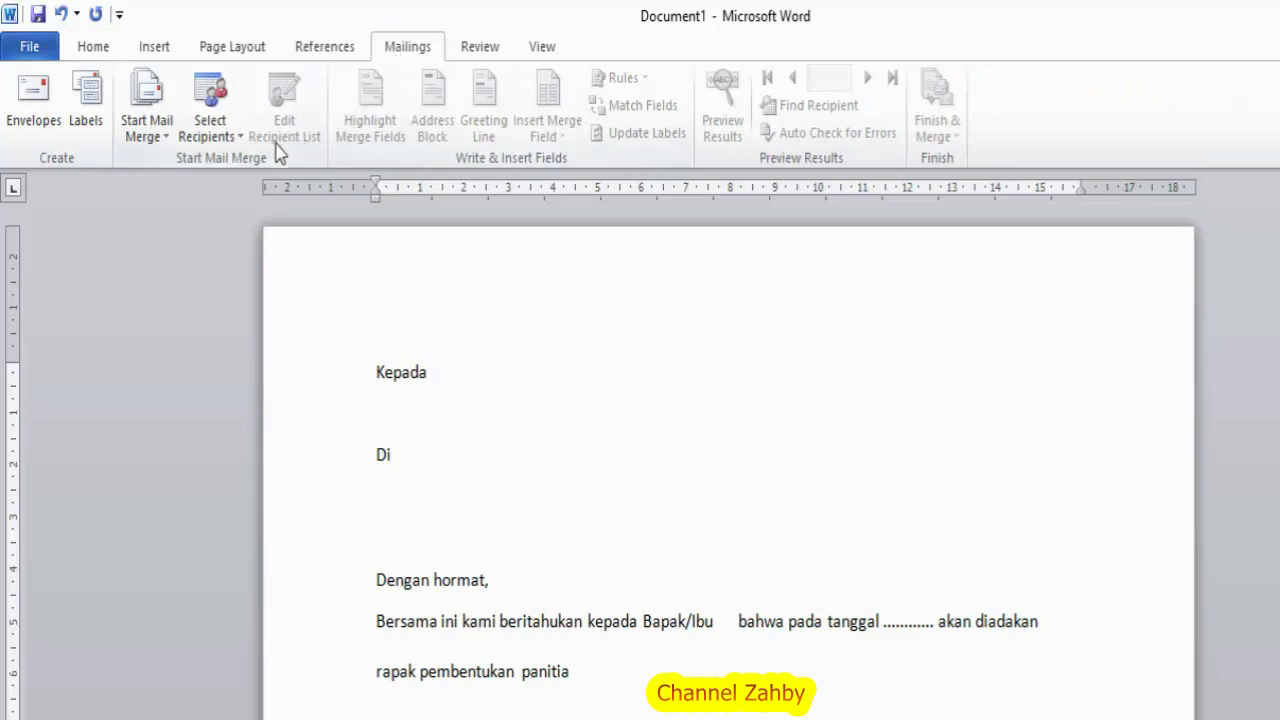
left_click(145, 108)
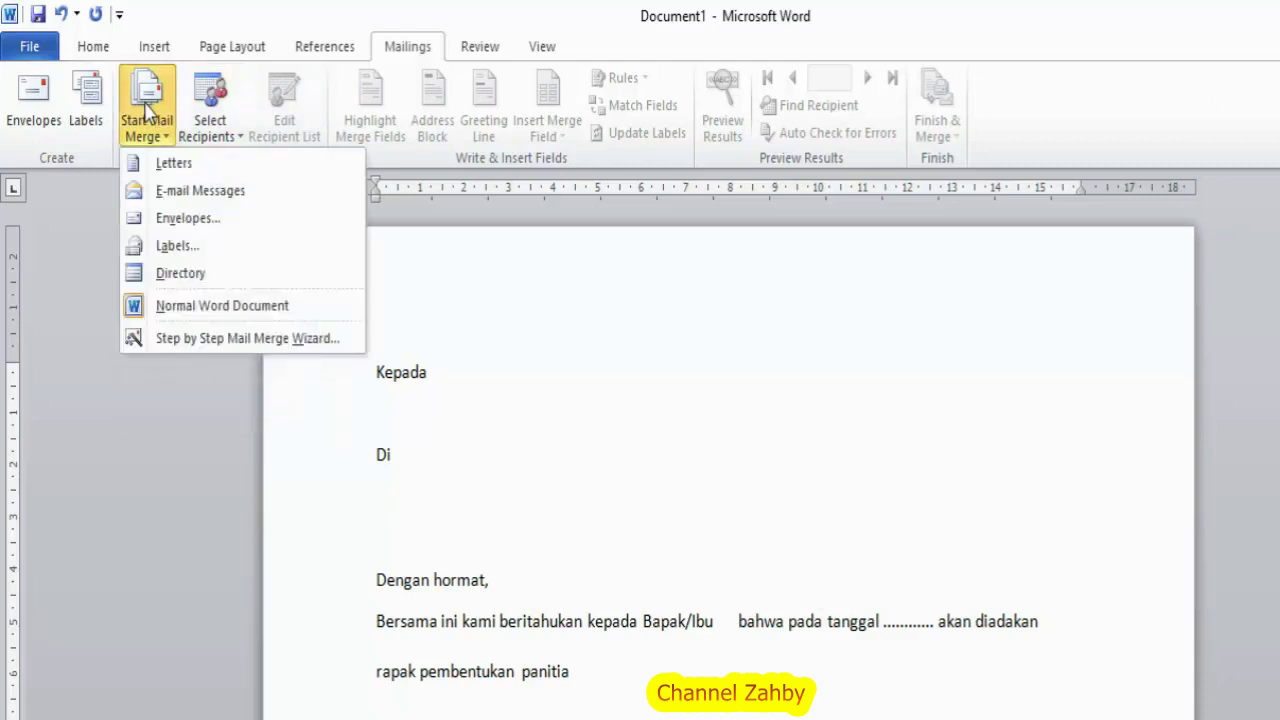
left_click(180, 165)
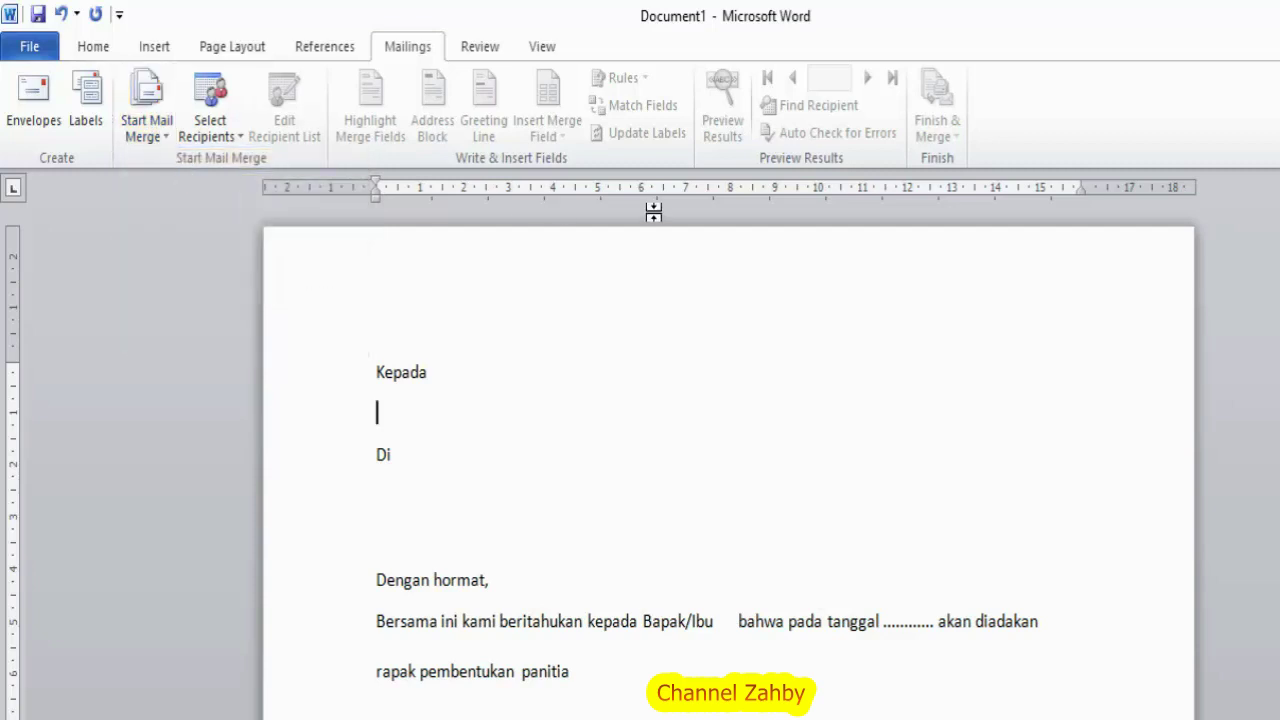
Advance the Step by Step Mail Merge Wizard to step 3 and browse for an existing list
left_click(135, 110)
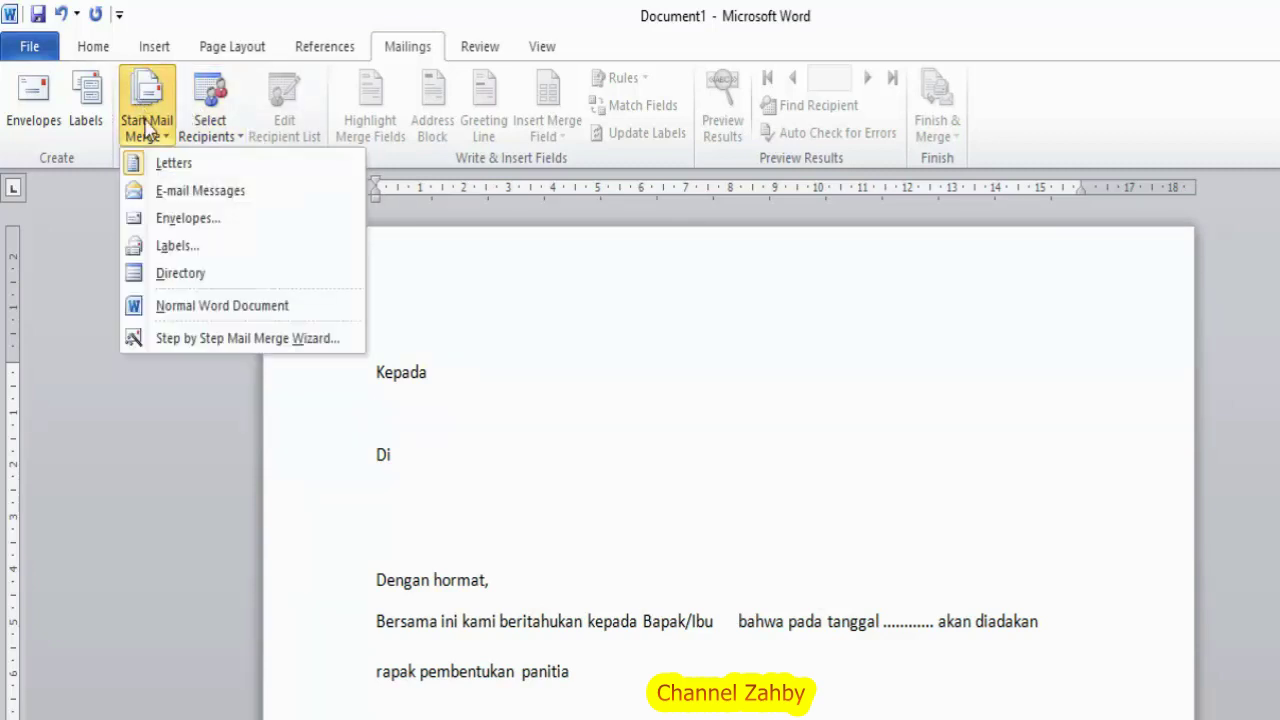
left_click(213, 340)
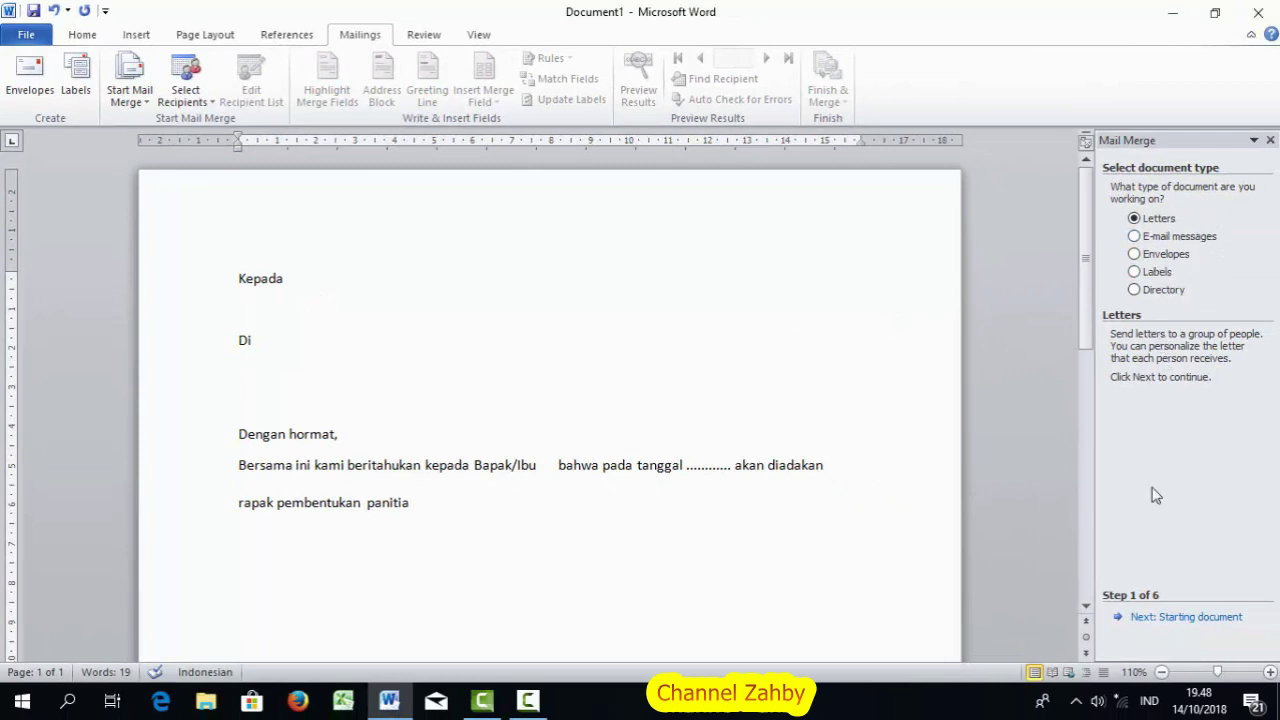
left_click(1177, 620)
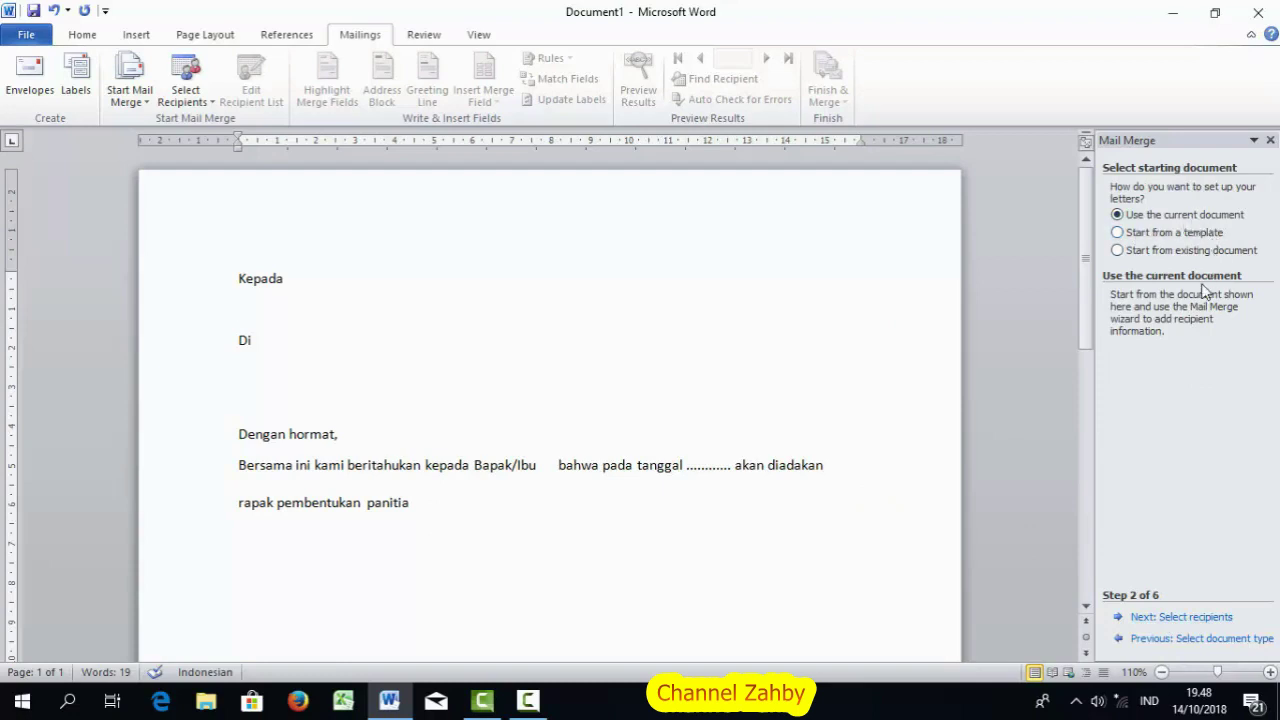
left_click(1168, 620)
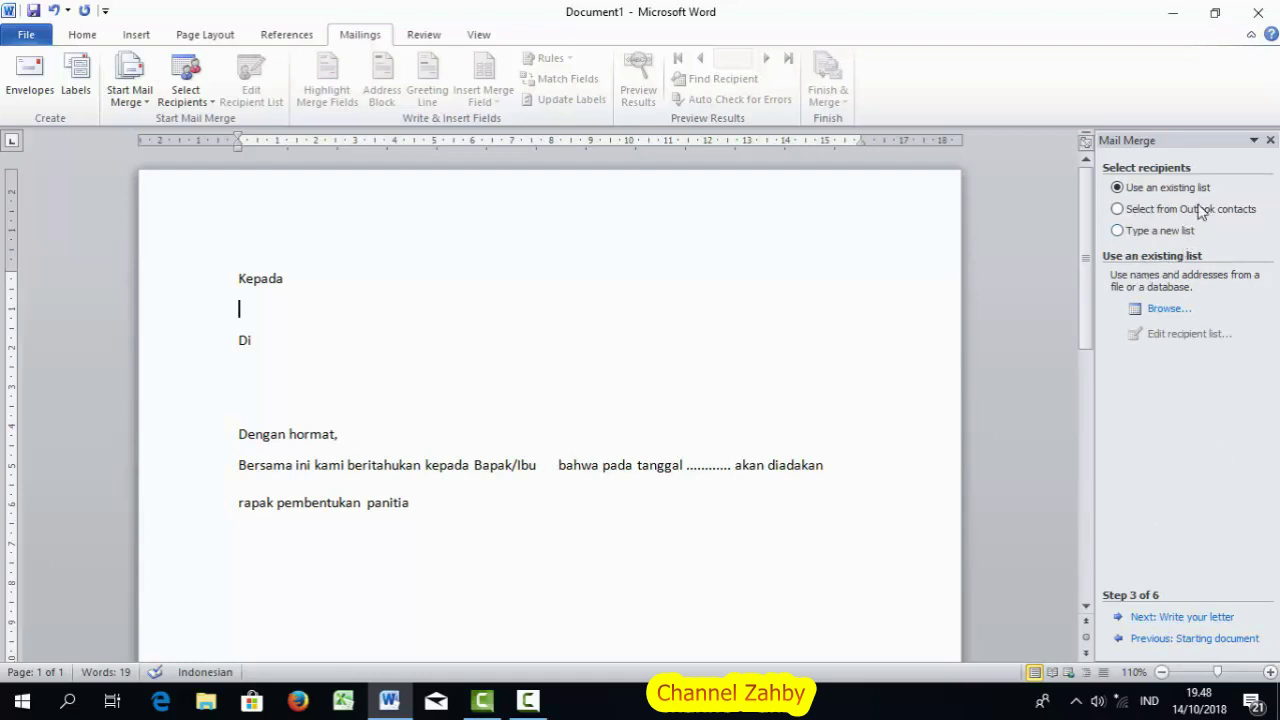
left_click(1165, 310)
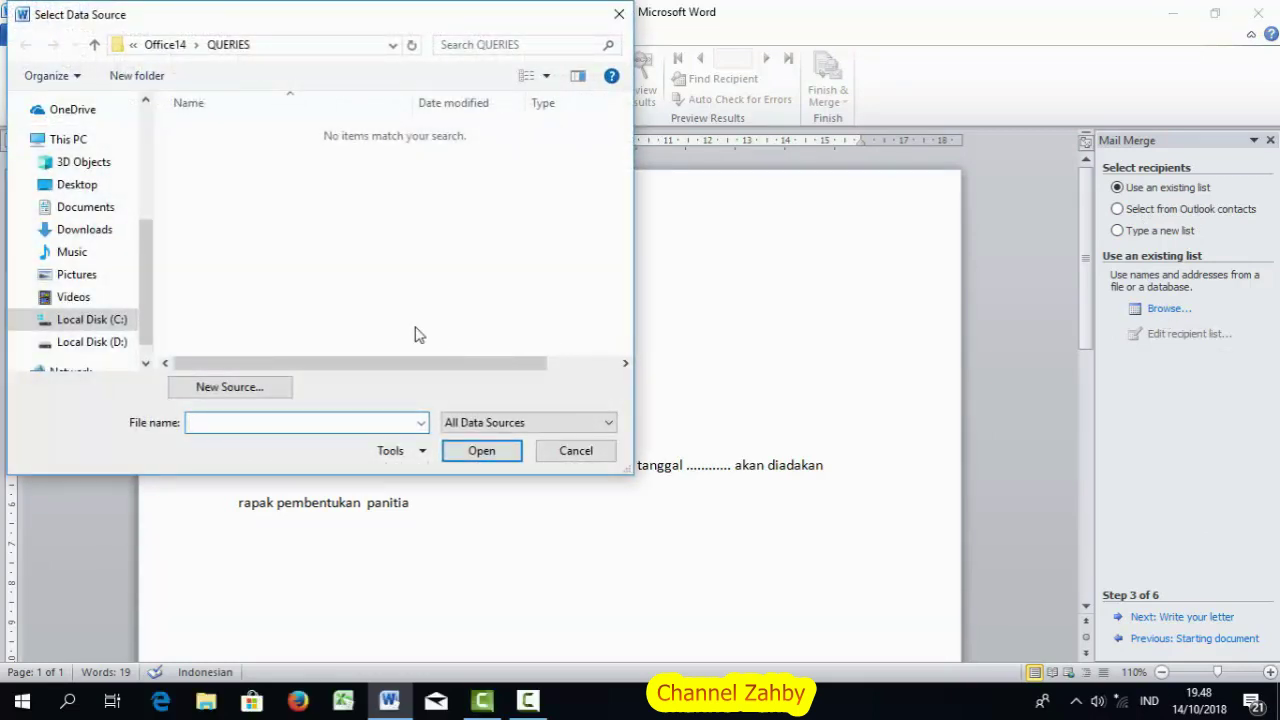
mouse_move(84, 162)
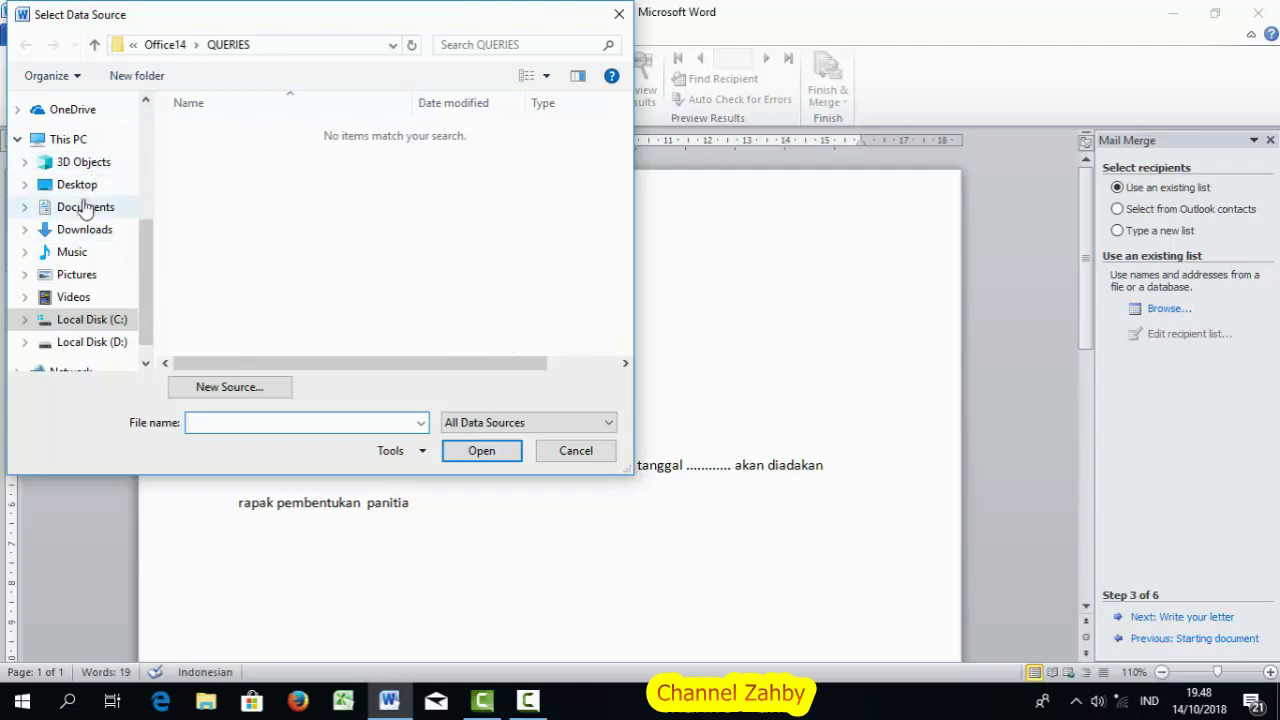
Open Daftar Nama from Documents, use Sheet1$, and accept all eight recipients
left_click(86, 207)
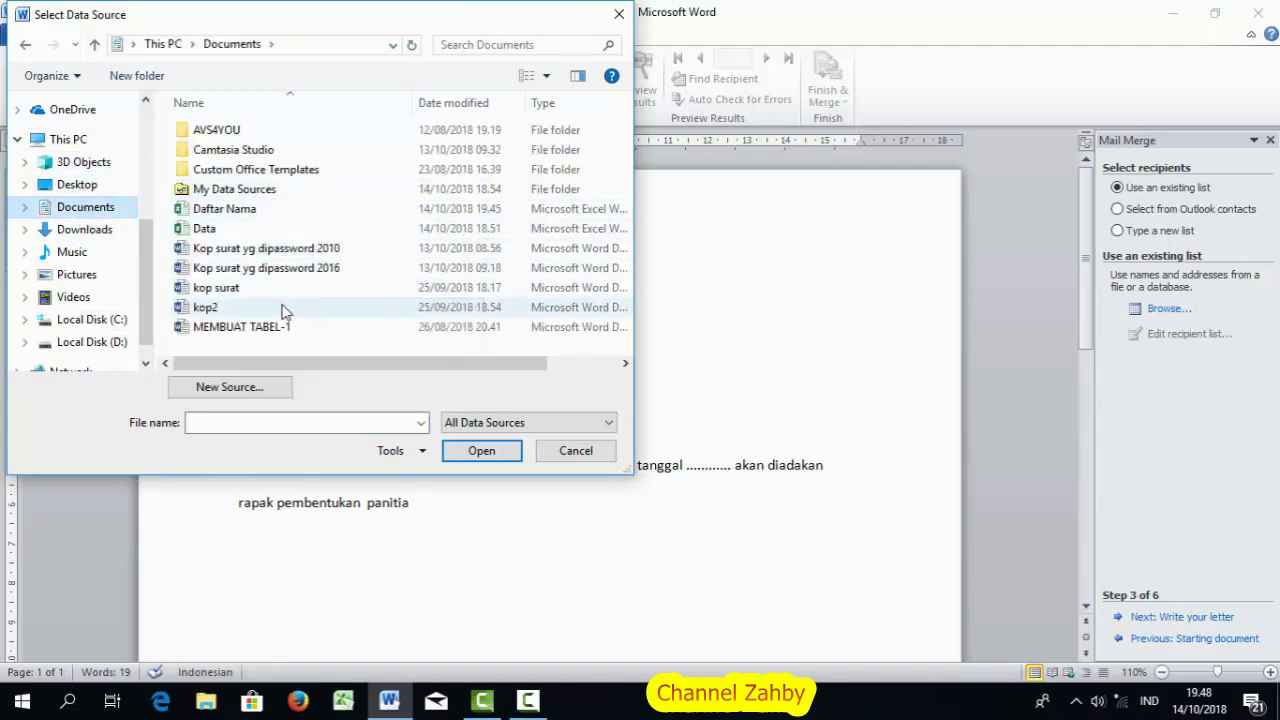
left_click(241, 212)
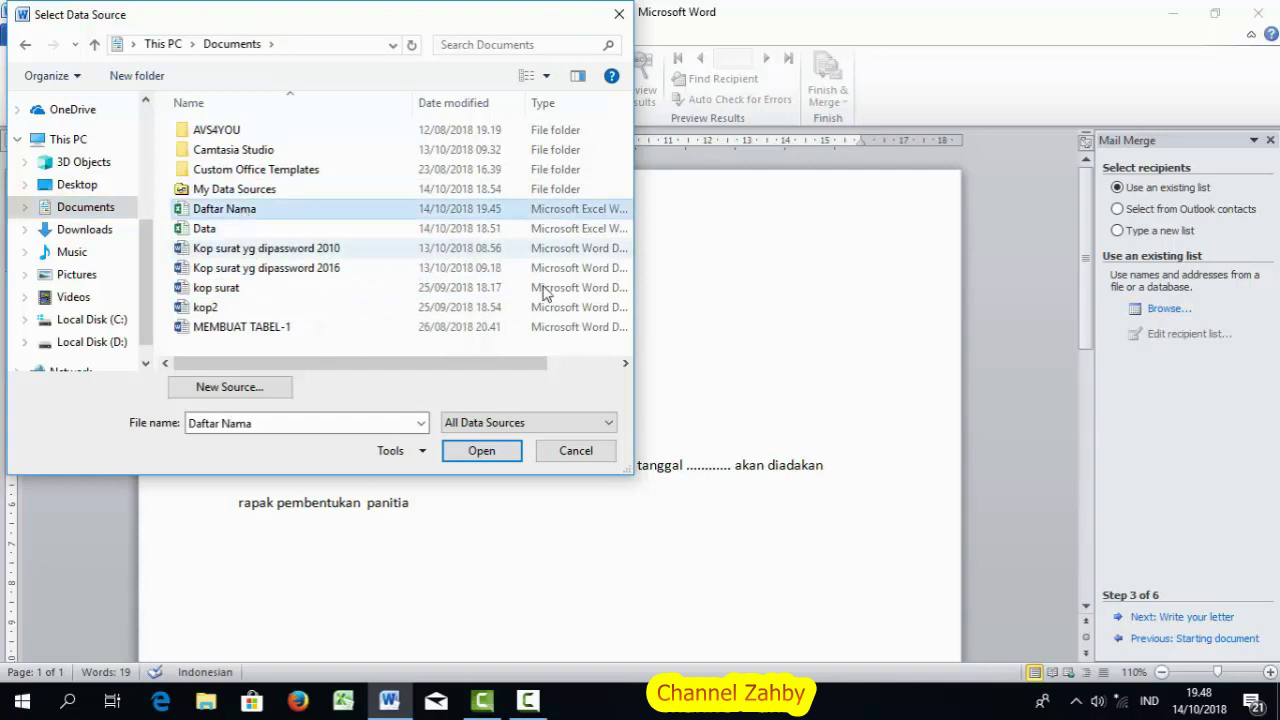
left_click(486, 452)
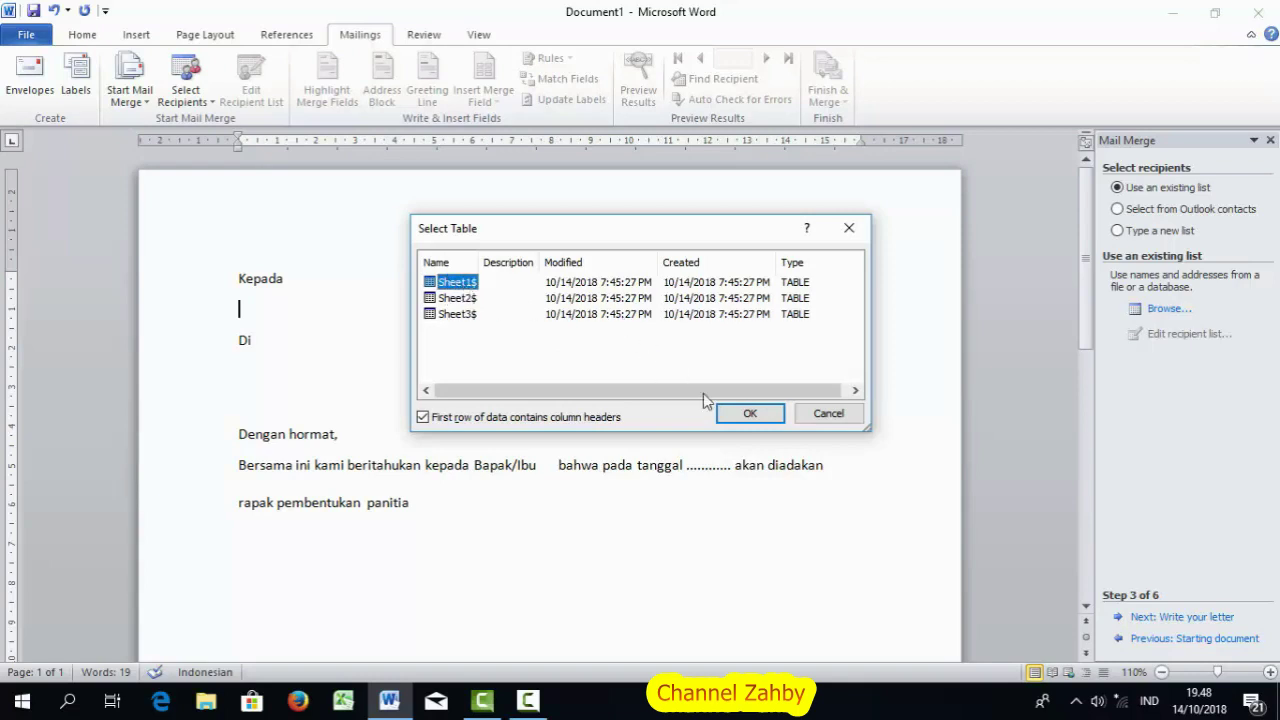
left_click(745, 415)
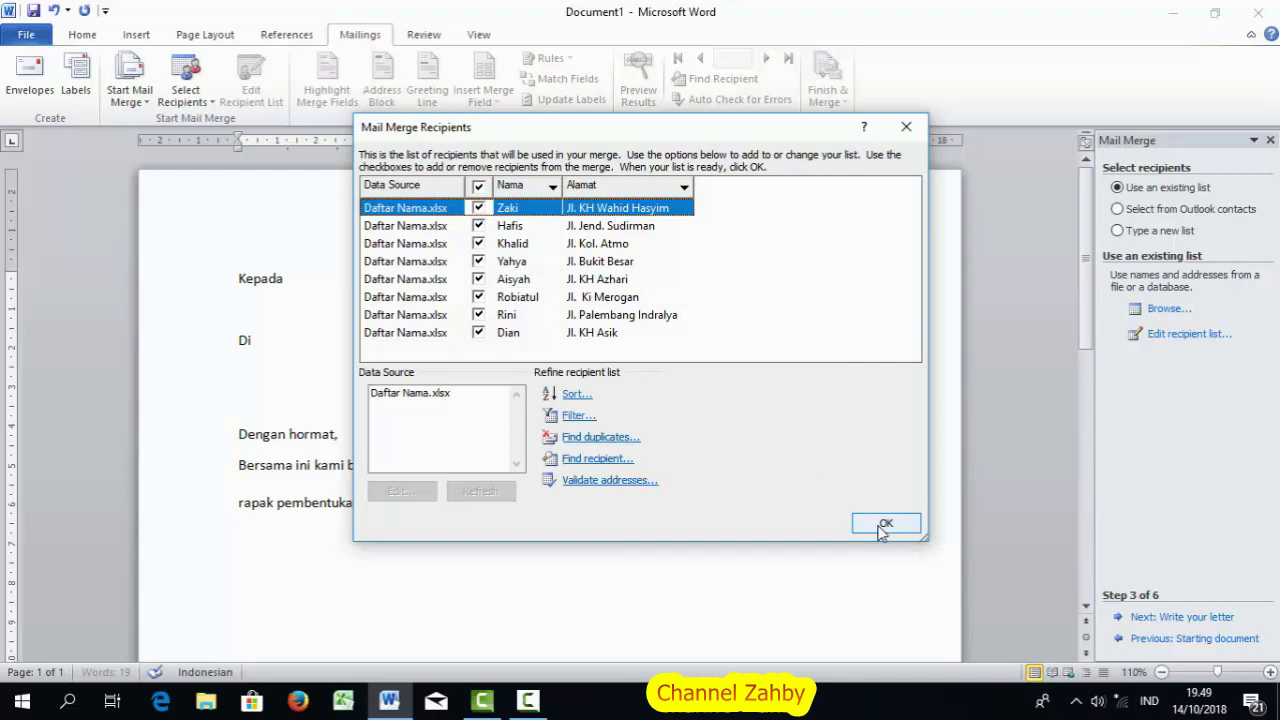
left_click(882, 527)
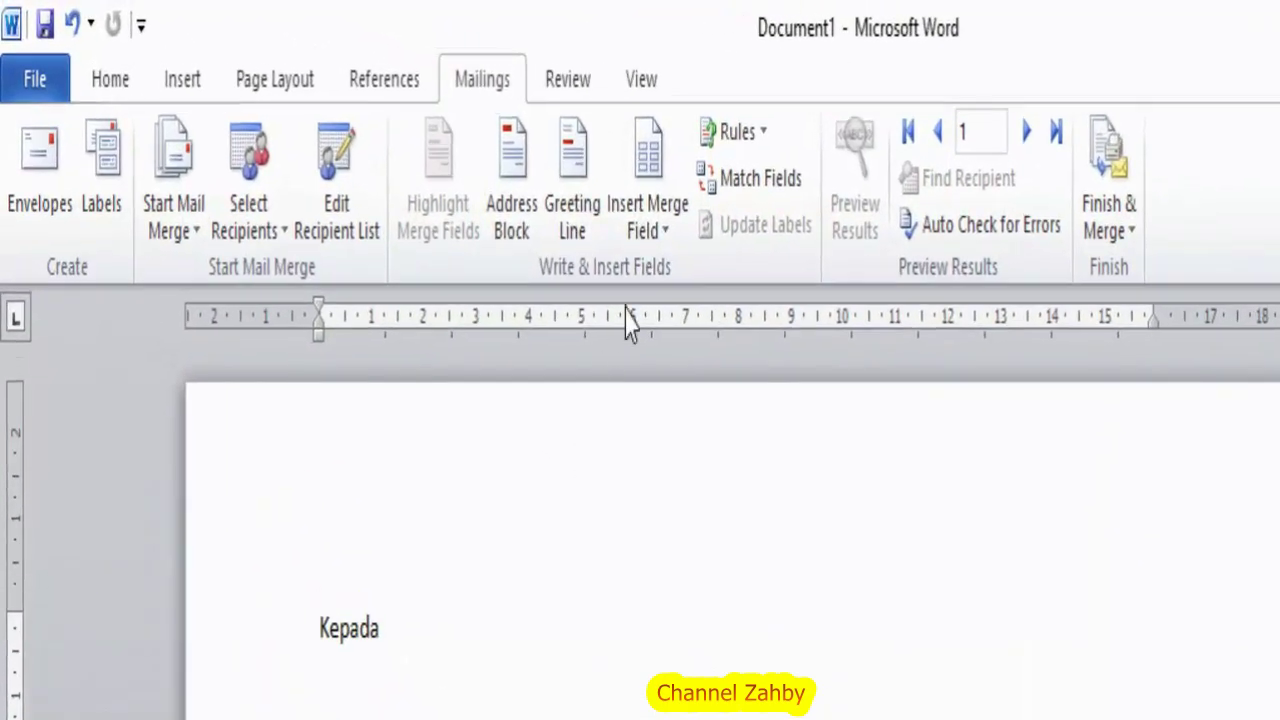
Insert the «Nama» field under Kepada and the «Alamat» field under Di
left_click(657, 165)
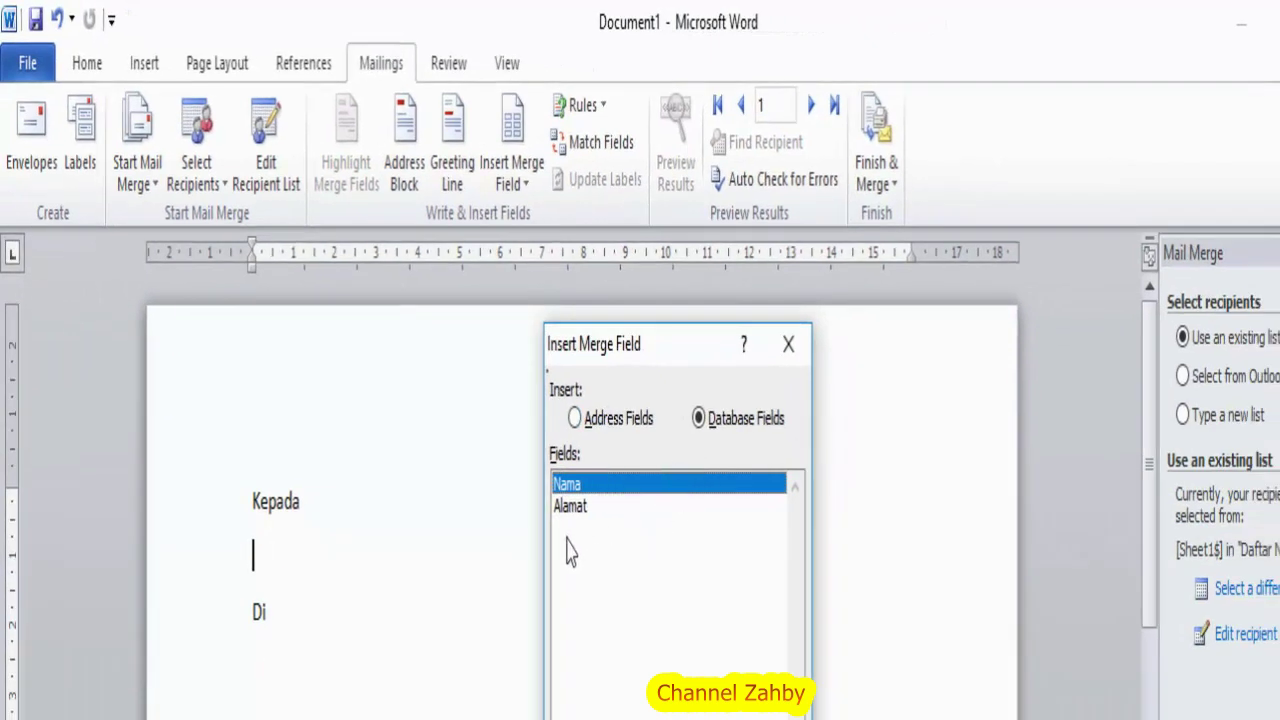
left_click(572, 507)
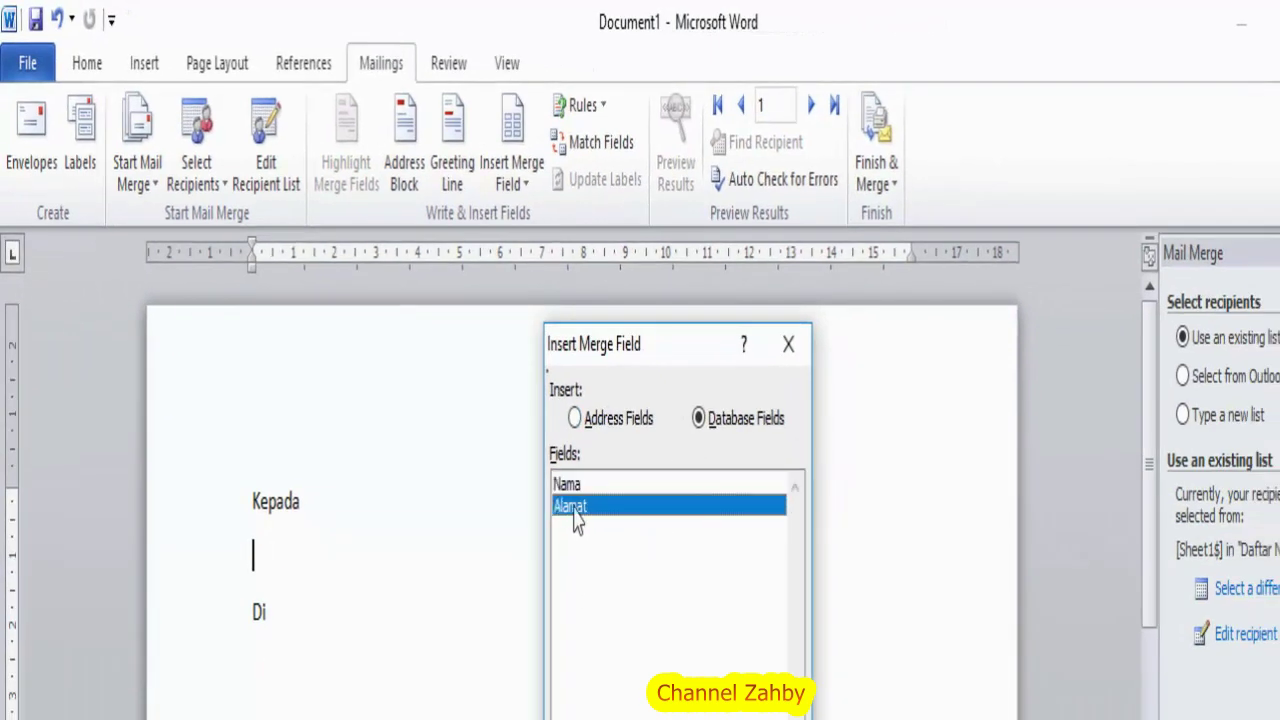
key("Up")
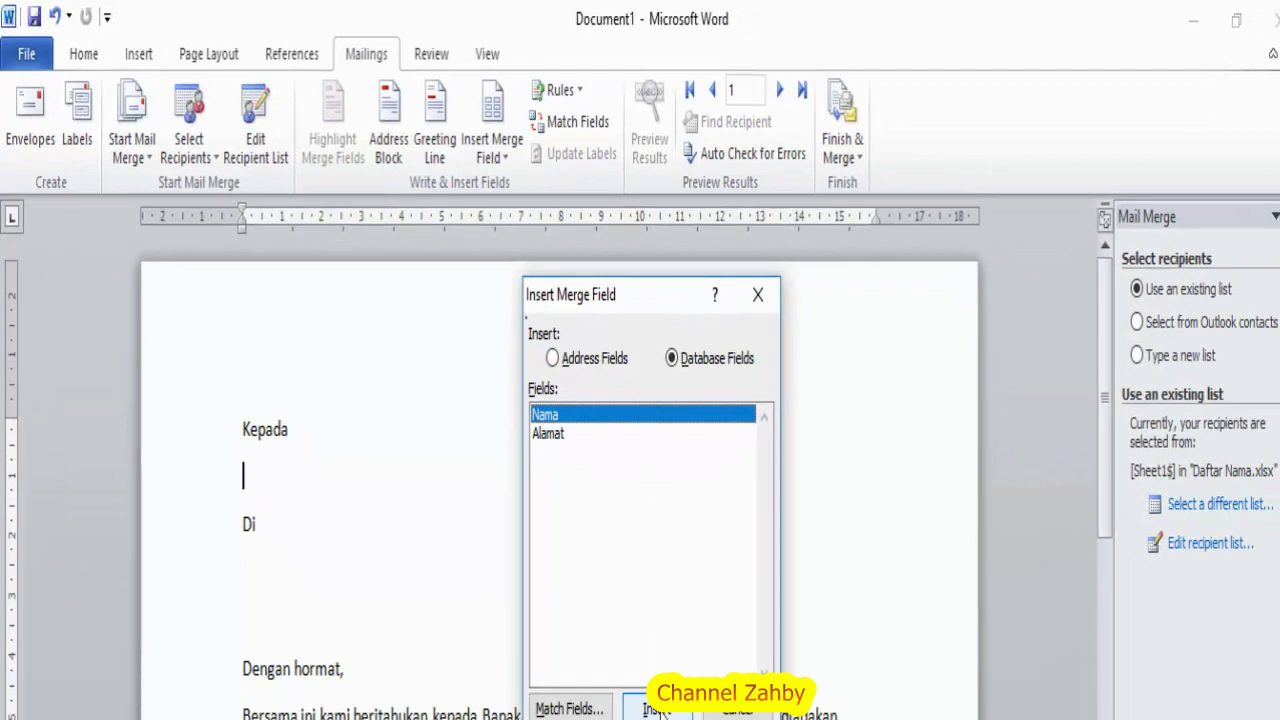
left_click(658, 709)
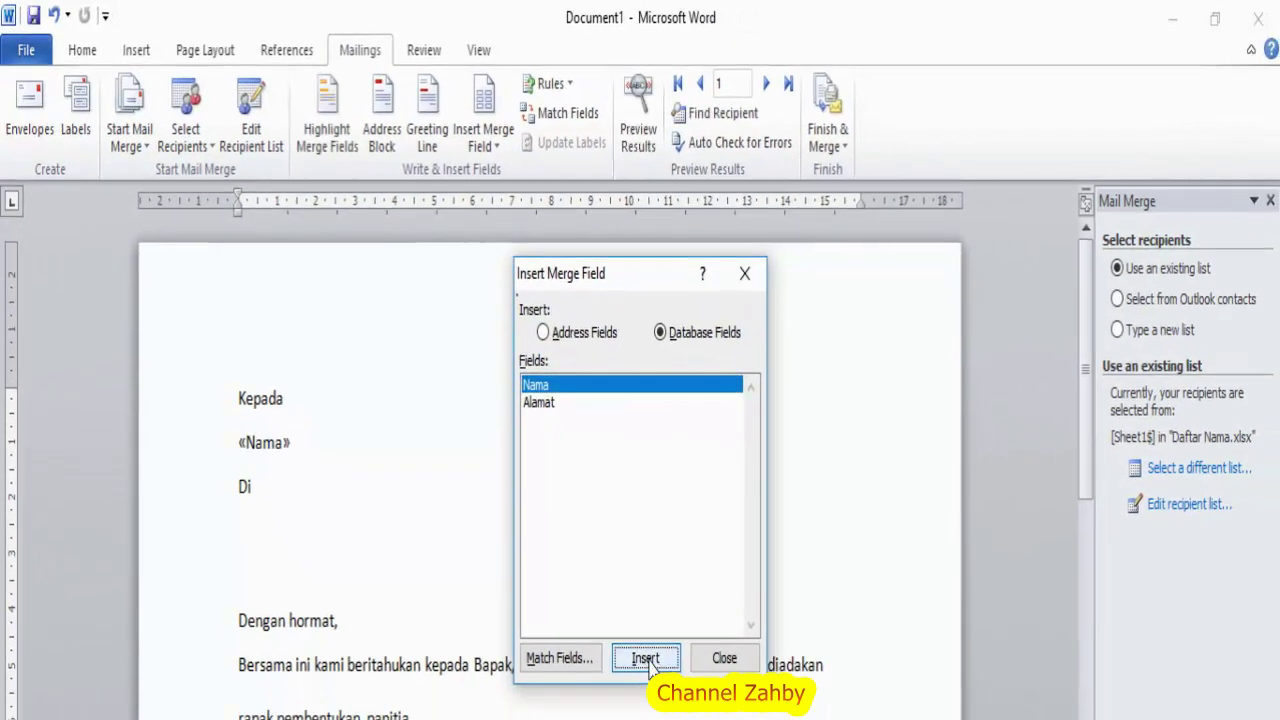
left_click(718, 660)
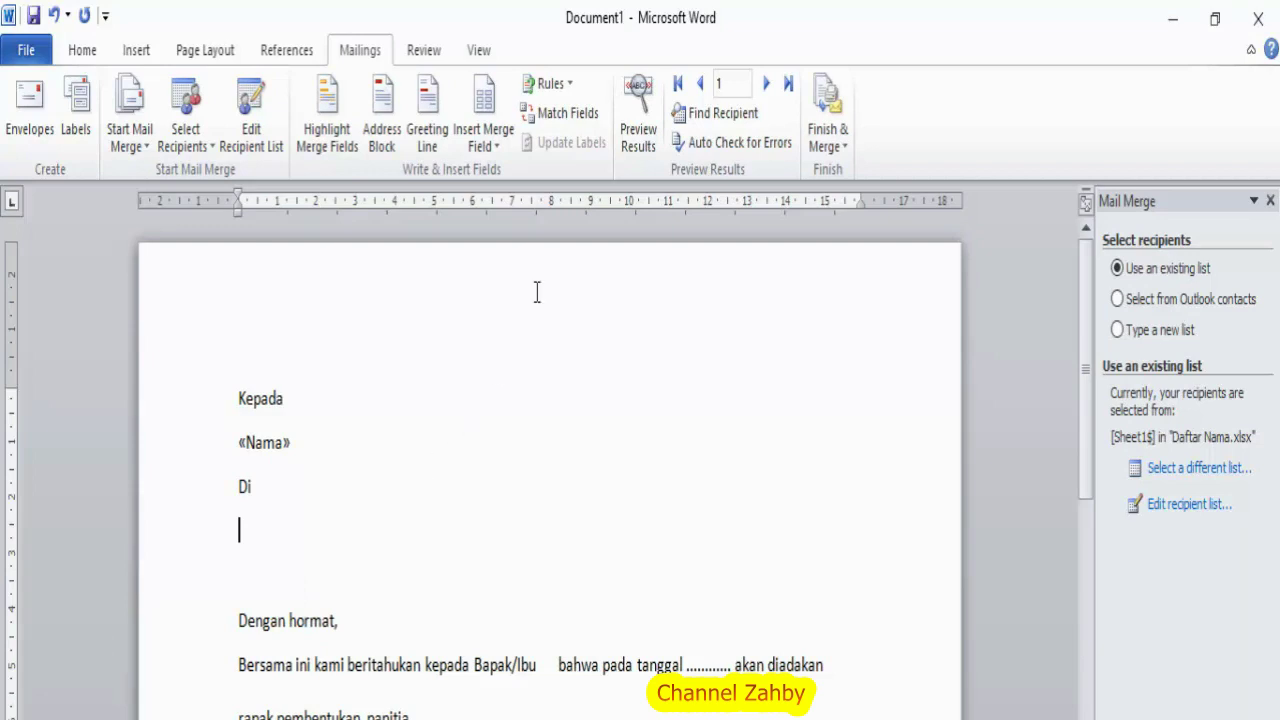
left_click(486, 108)
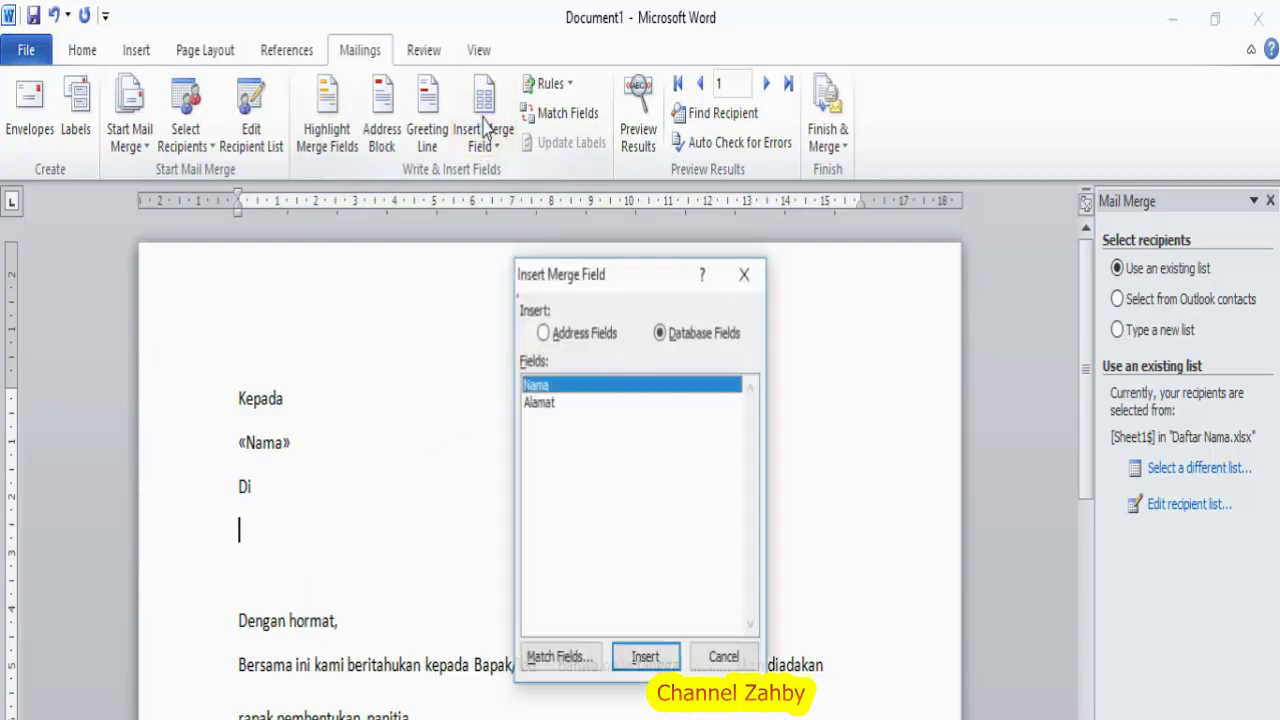
left_click(540, 404)
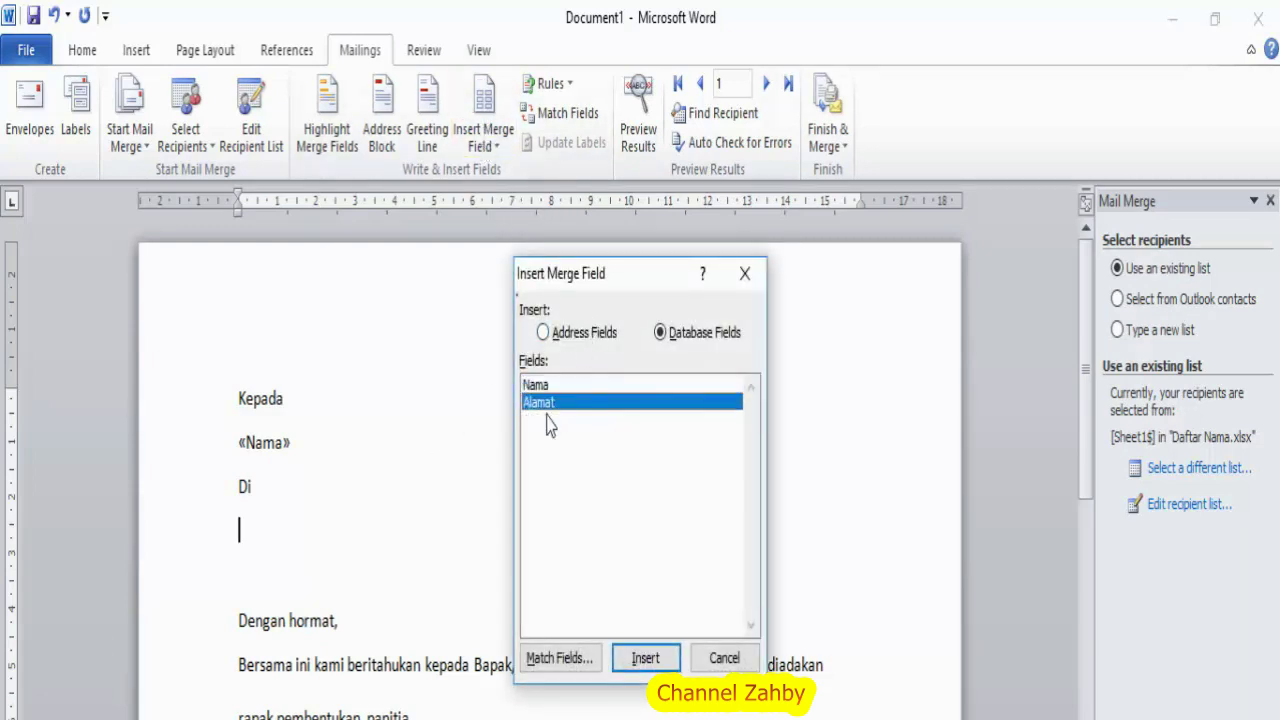
left_click(645, 660)
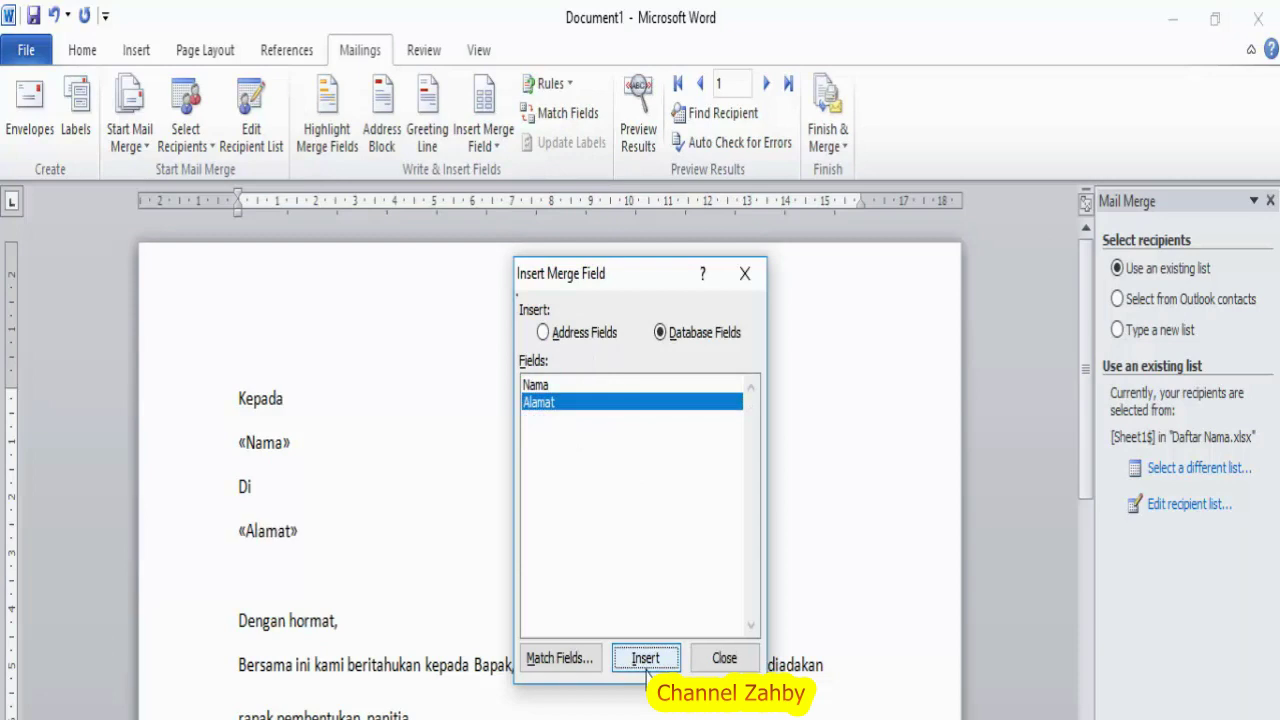
left_click(725, 658)
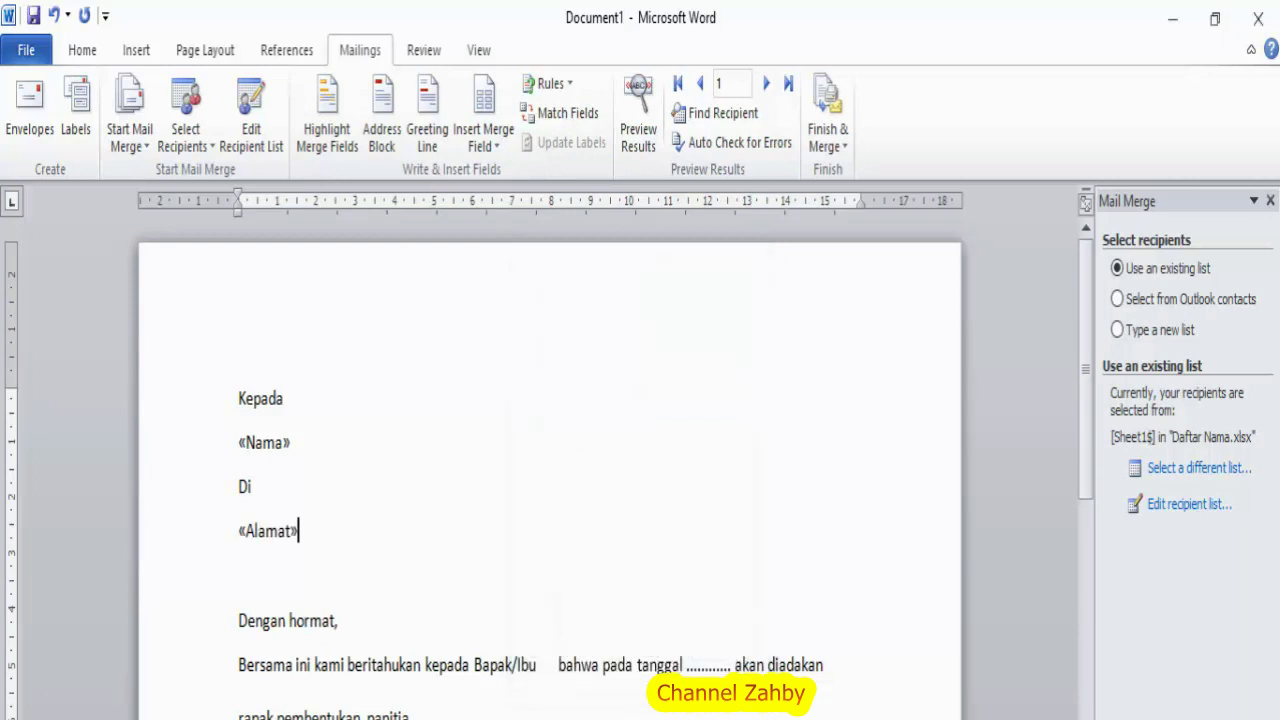
Add ': «Nama»' after Bapak/Ibu in the body sentence
left_click(546, 666)
type(":")
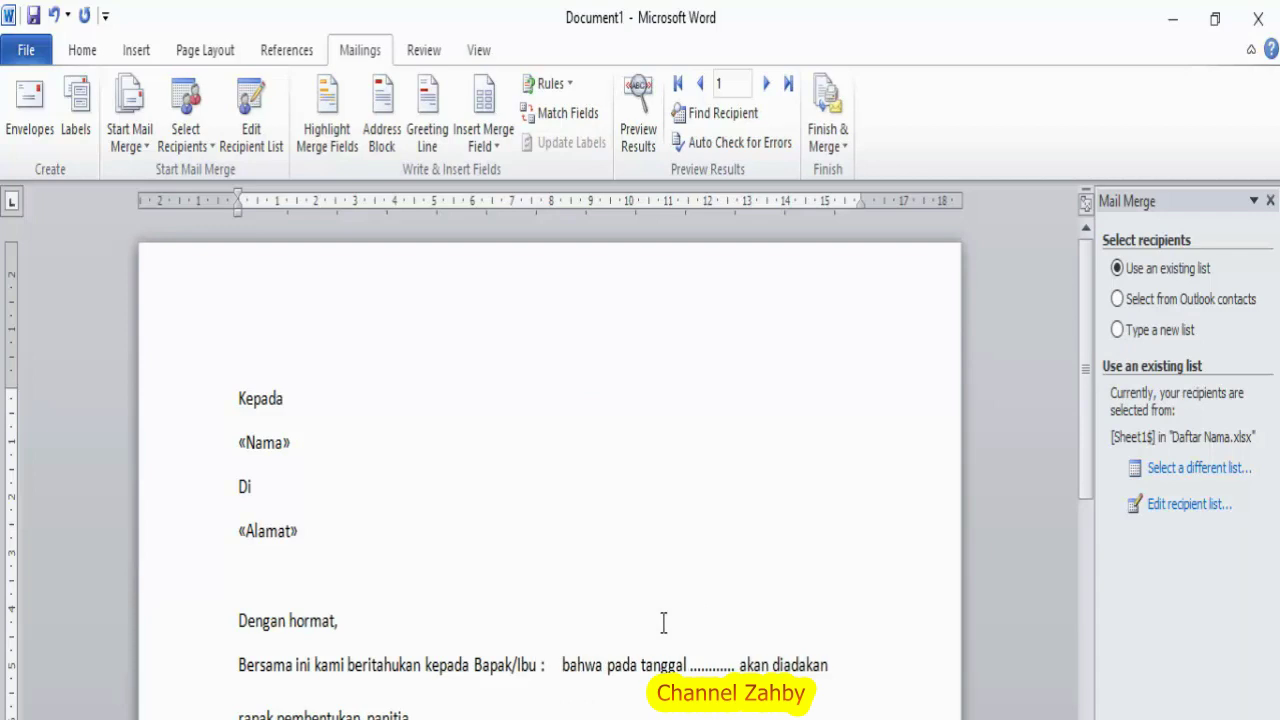
left_click(489, 110)
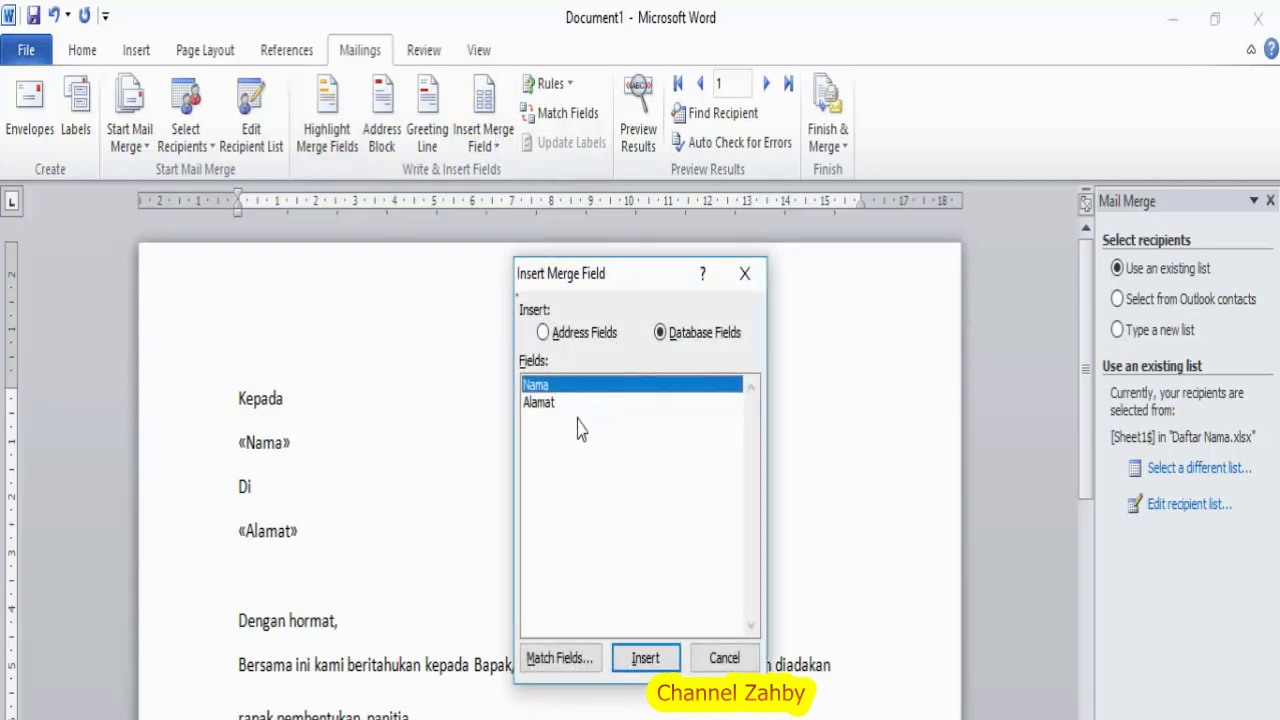
left_click(645, 658)
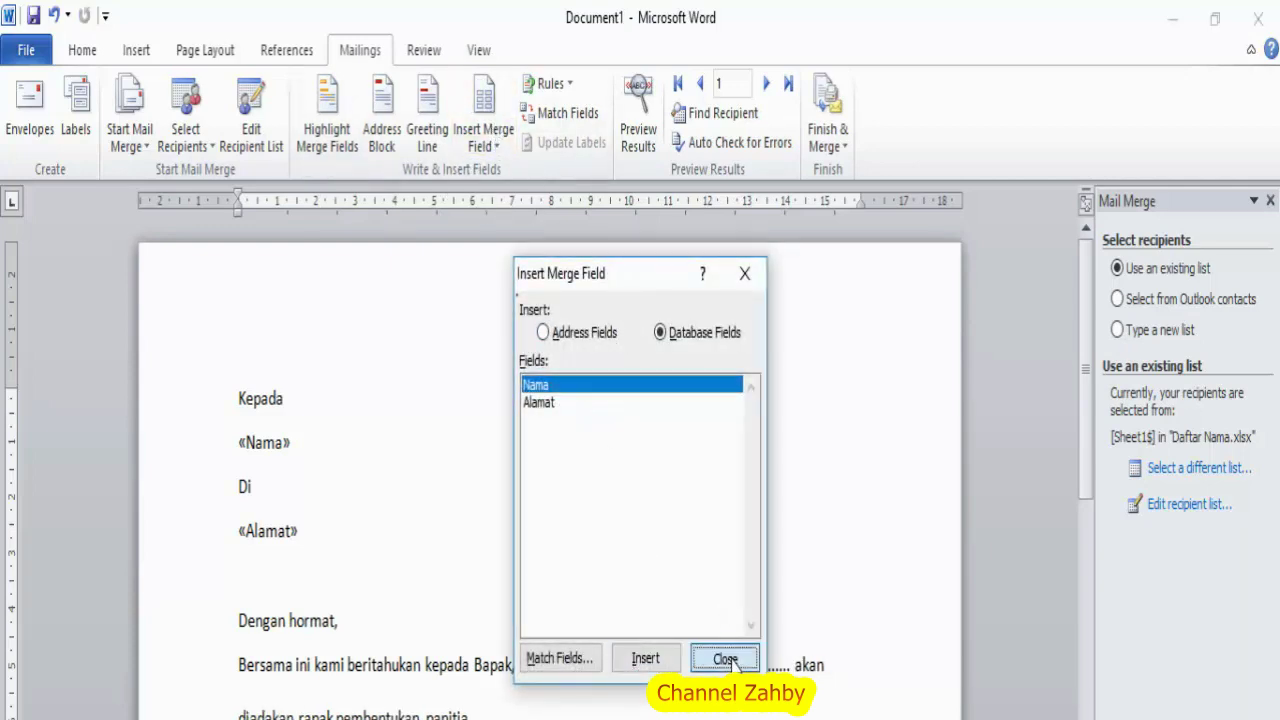
left_click(724, 658)
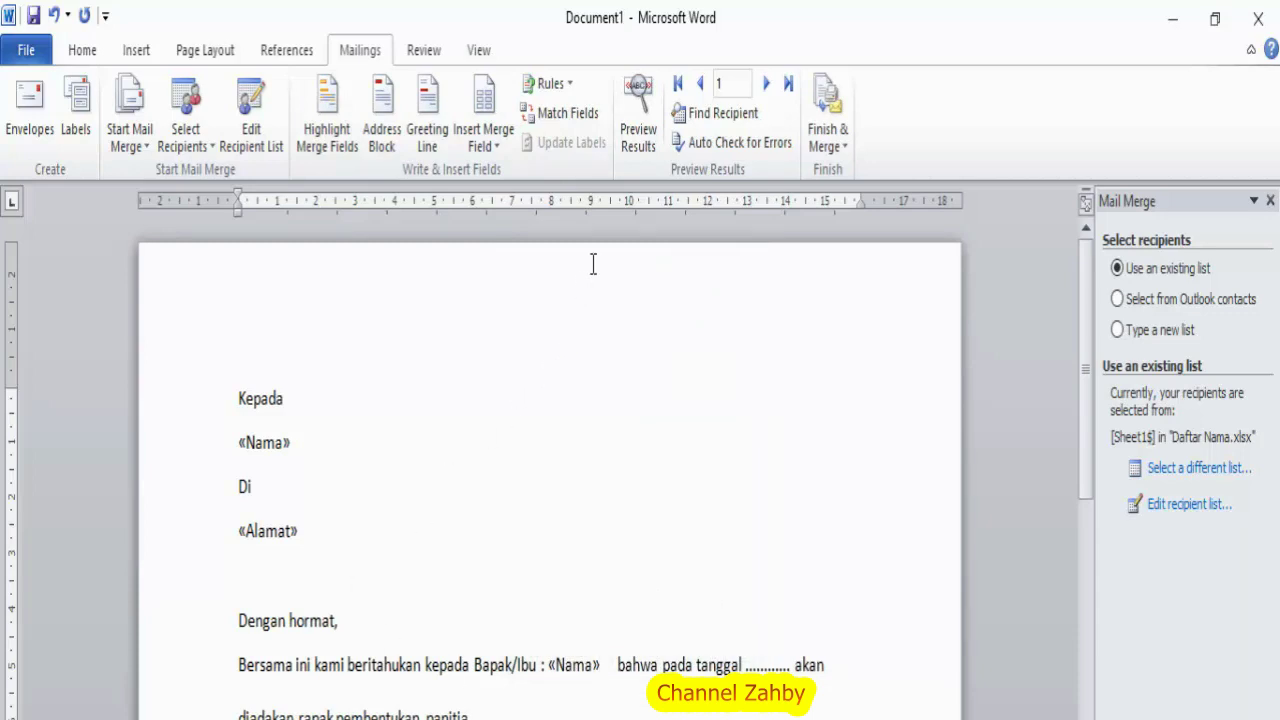
left_click(645, 135)
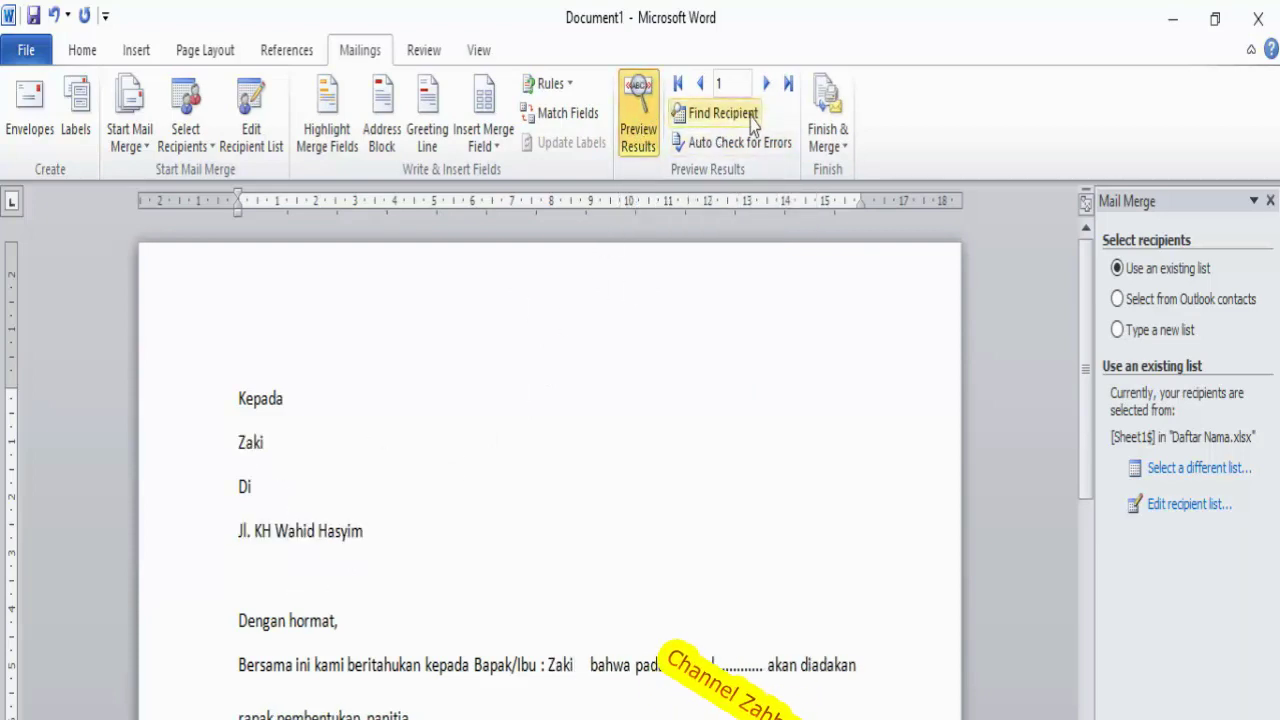
left_click(766, 86)
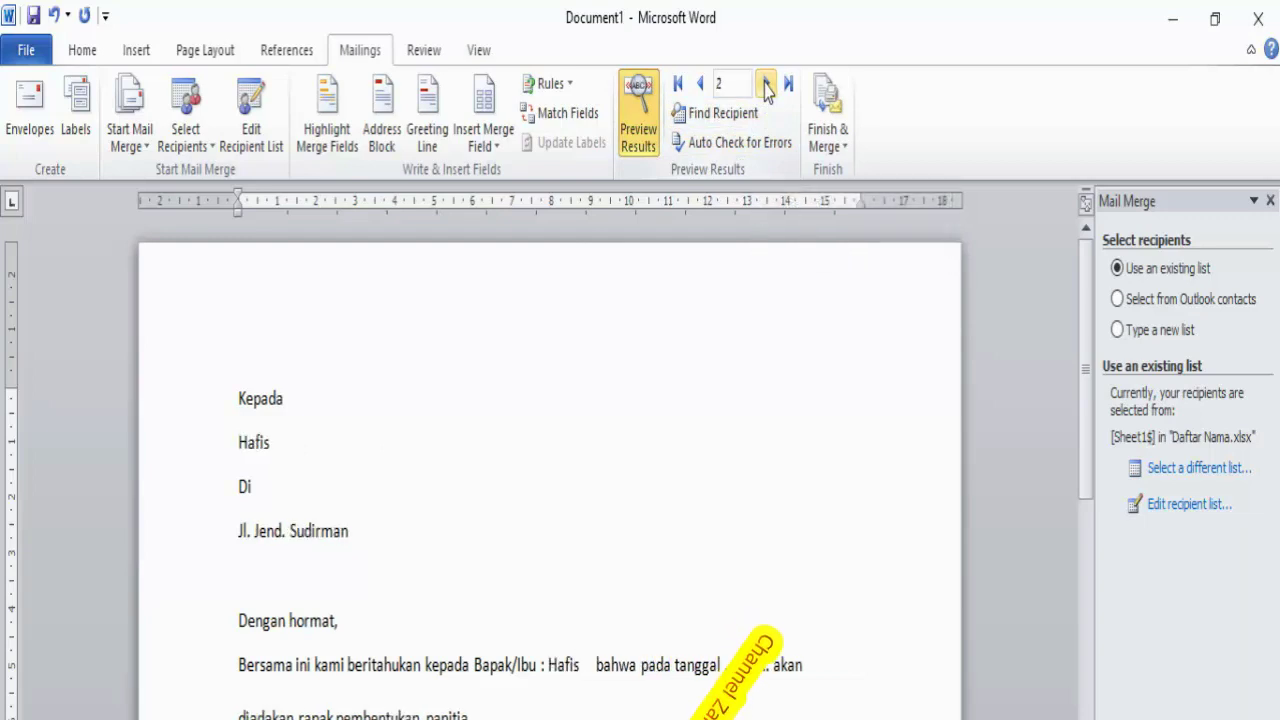
left_click(766, 86)
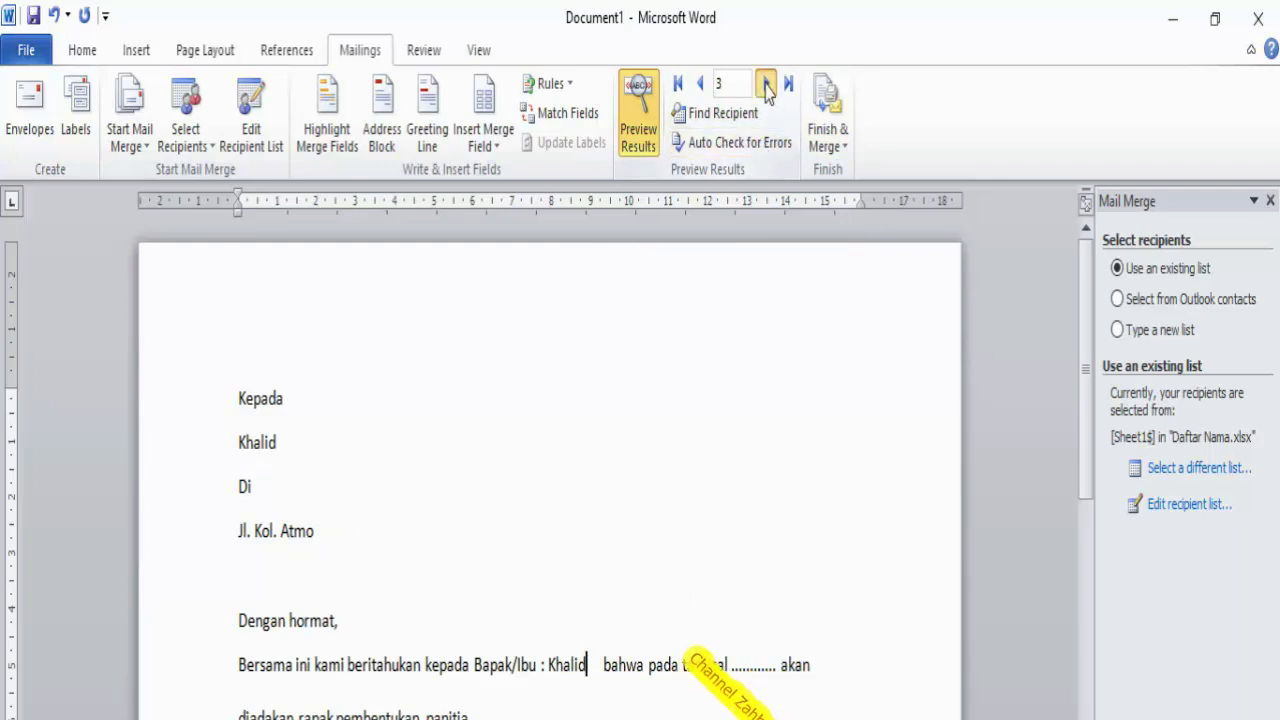
left_click(766, 86)
left_click(766, 86)
left_click(766, 86)
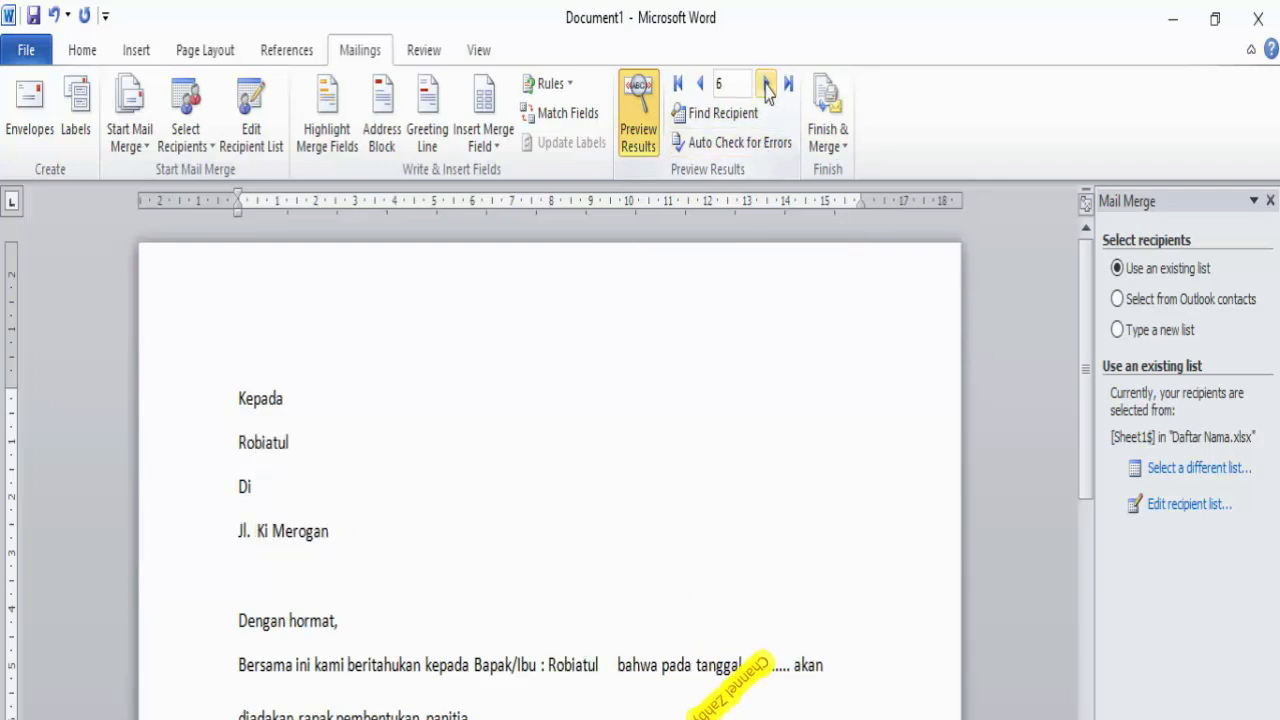
left_click(766, 86)
left_click(766, 86)
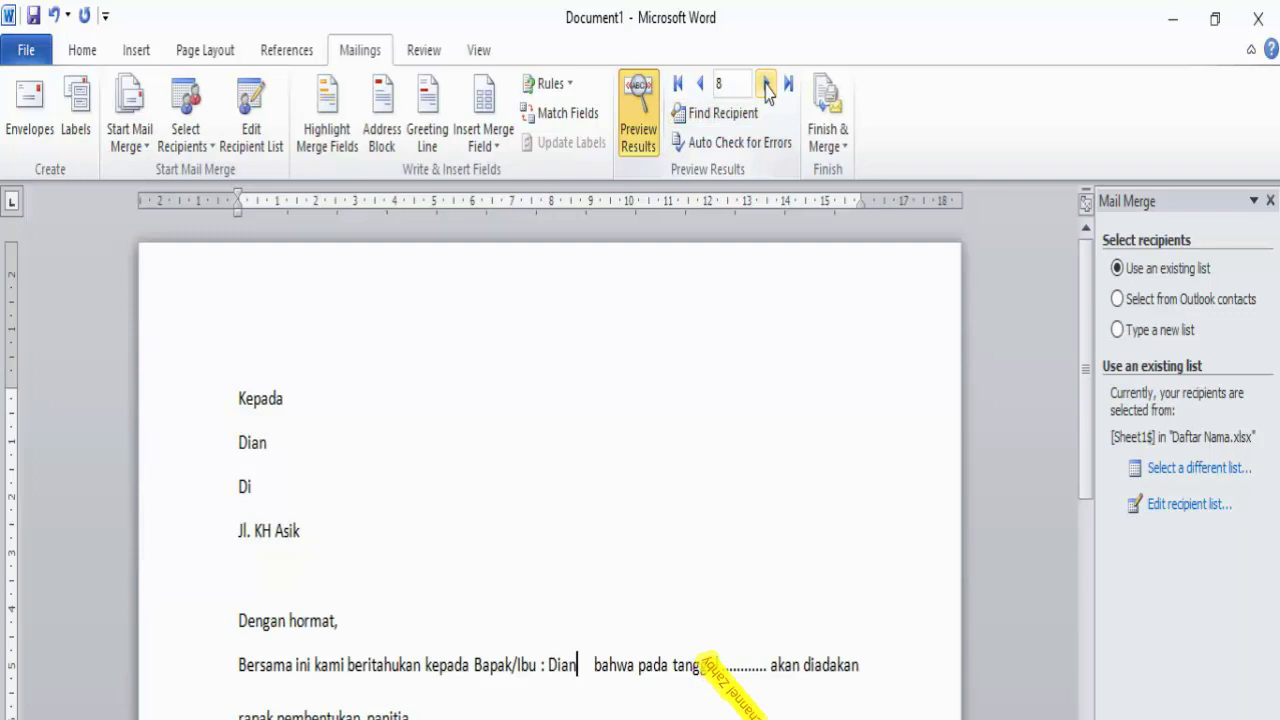
left_click(639, 118)
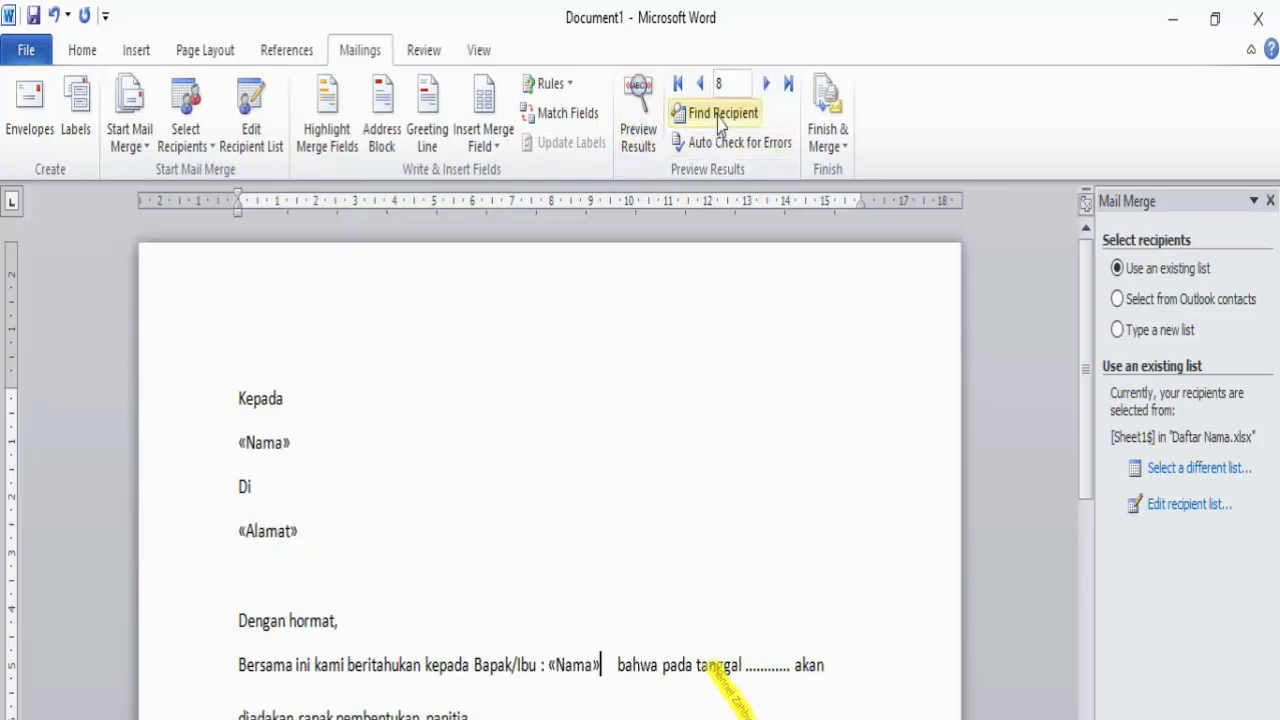
left_click(678, 84)
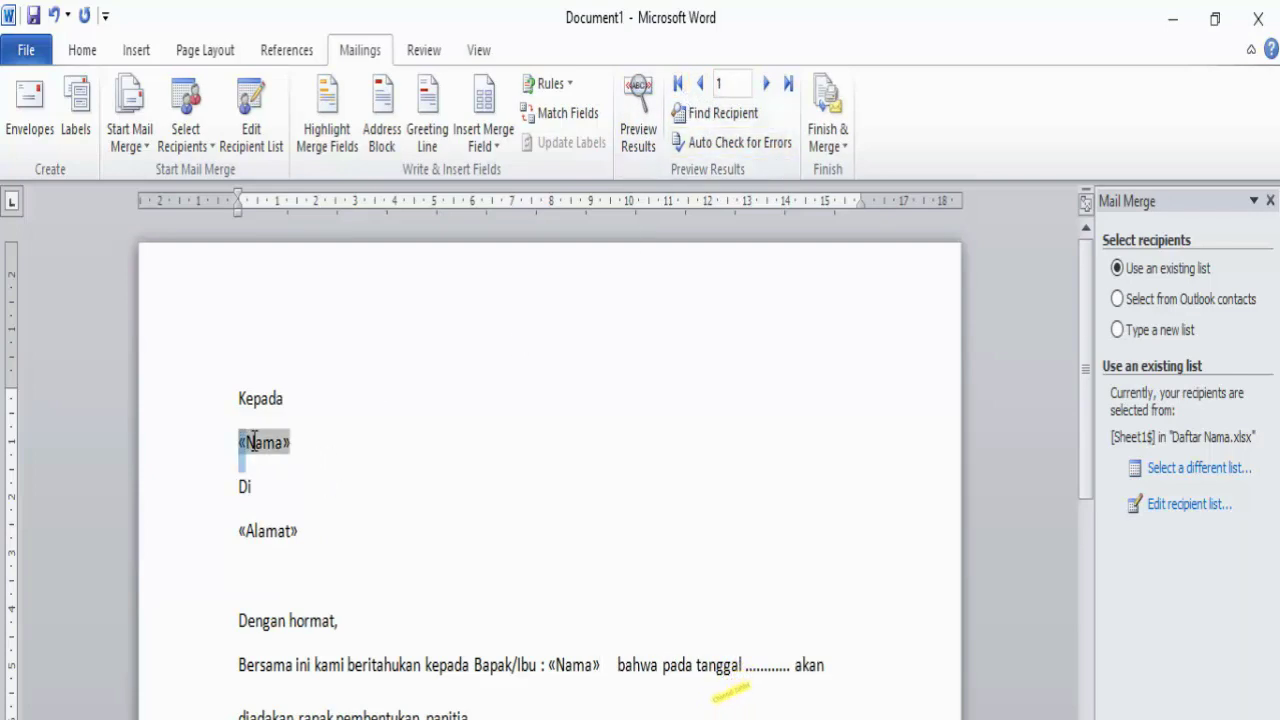
Bold the «Nama» field under Kepada and preview the letter with the first recipient's data
left_click_drag(236, 442, 298, 440)
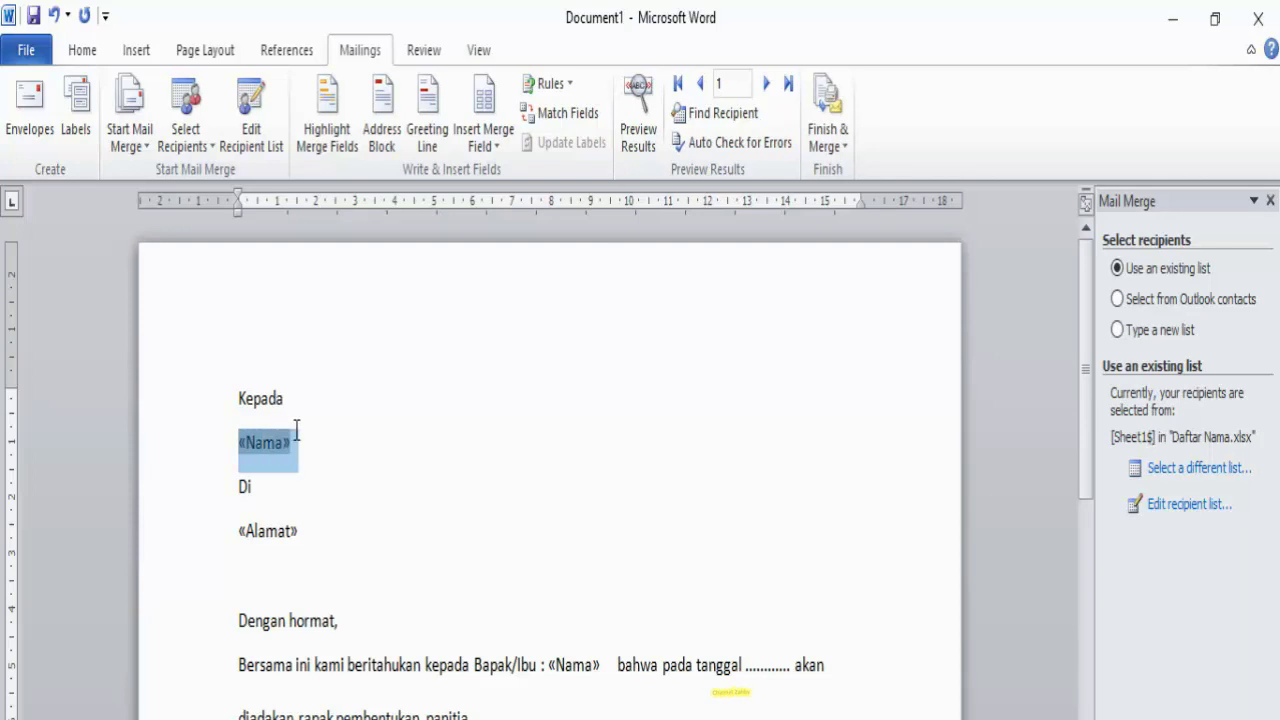
left_click(83, 51)
left_click(156, 140)
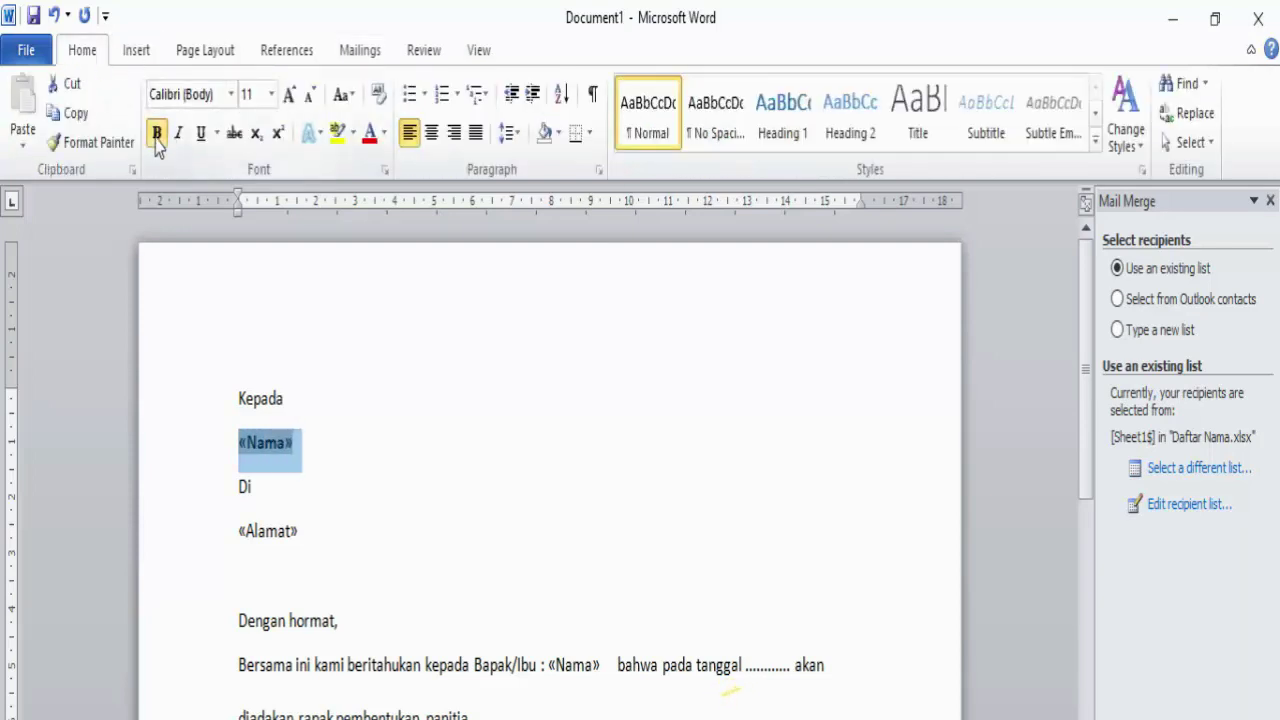
left_click(374, 390)
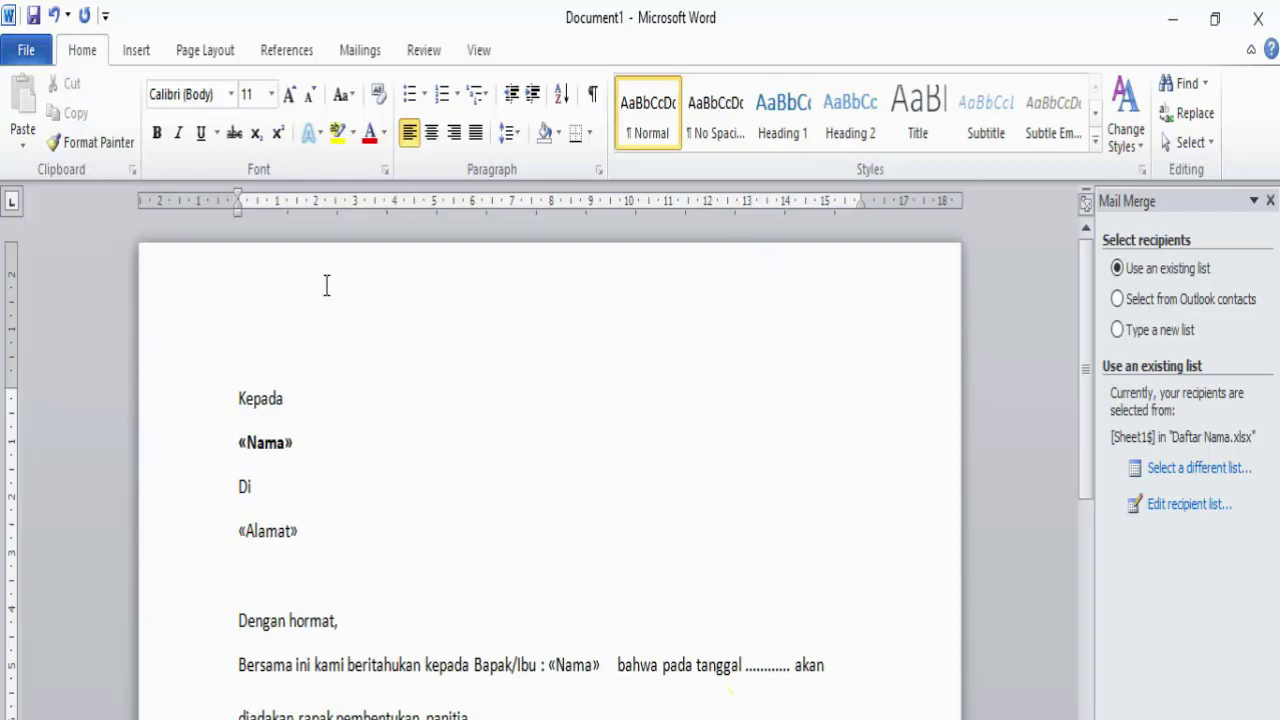
left_click(360, 50)
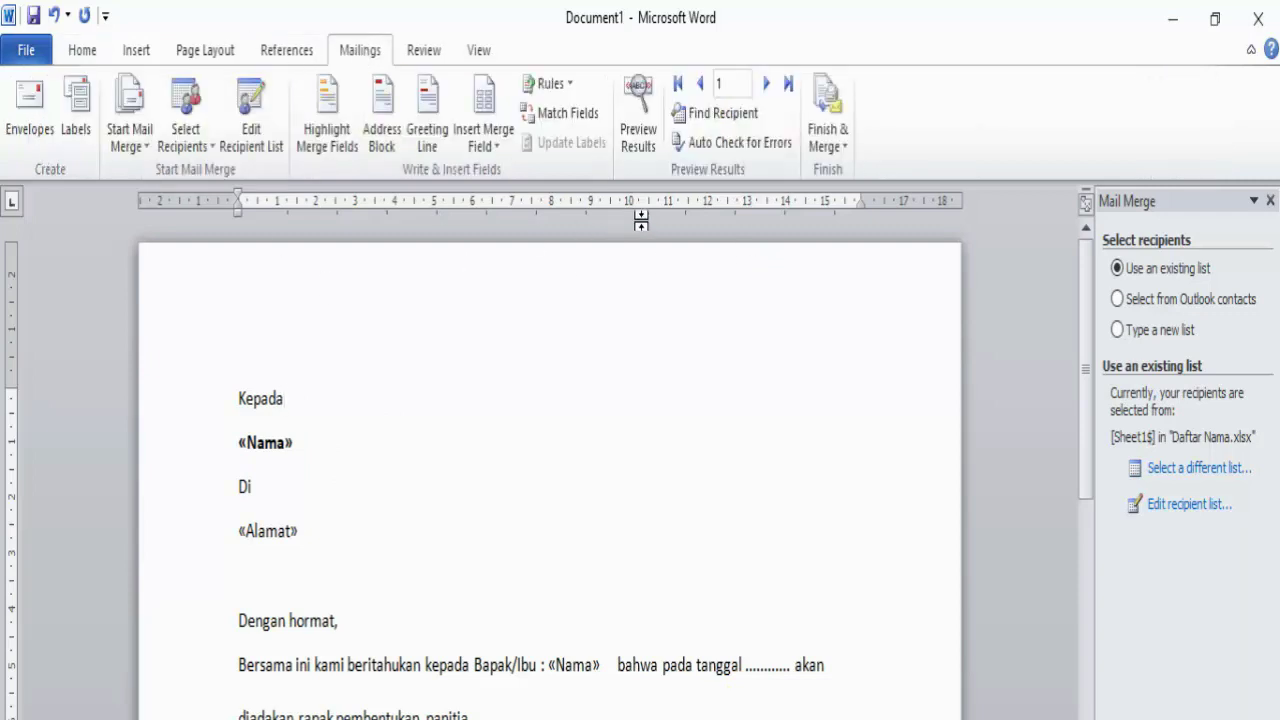
left_click(638, 118)
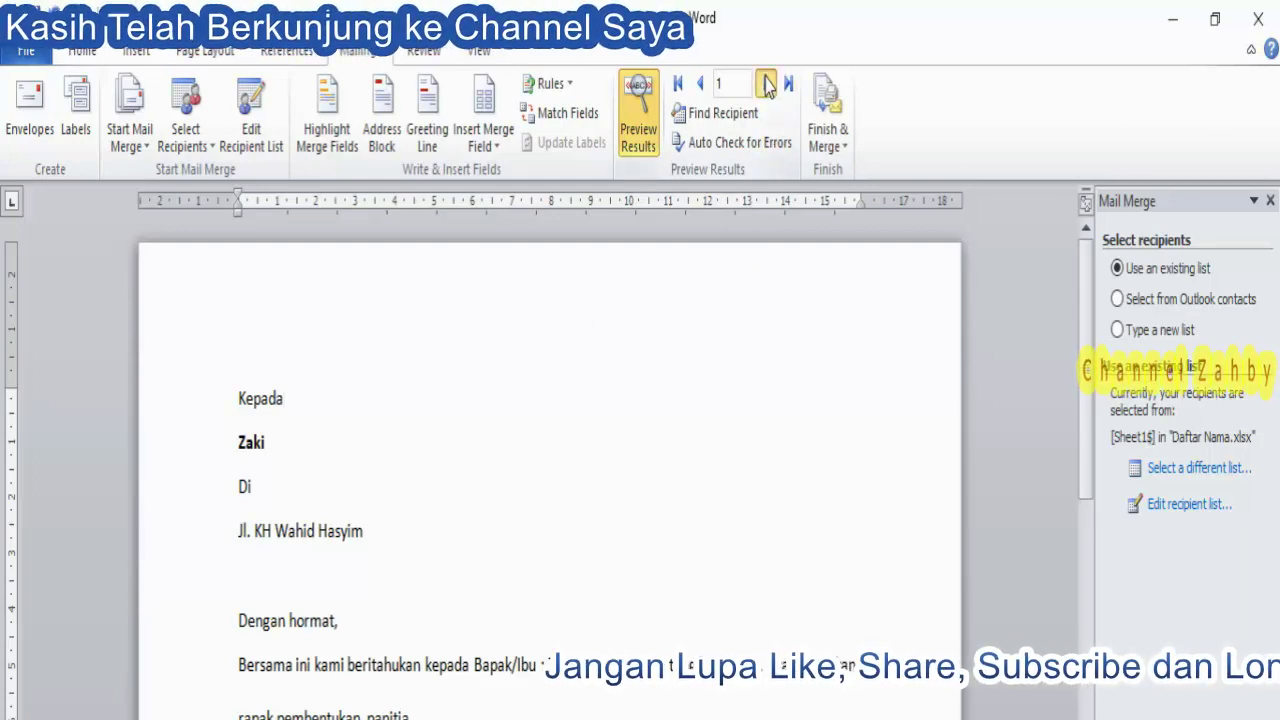
Page forward through the merged letters record by record, then step back one record to the seventh recipient
left_click(766, 85)
left_click(766, 85)
left_click(766, 85)
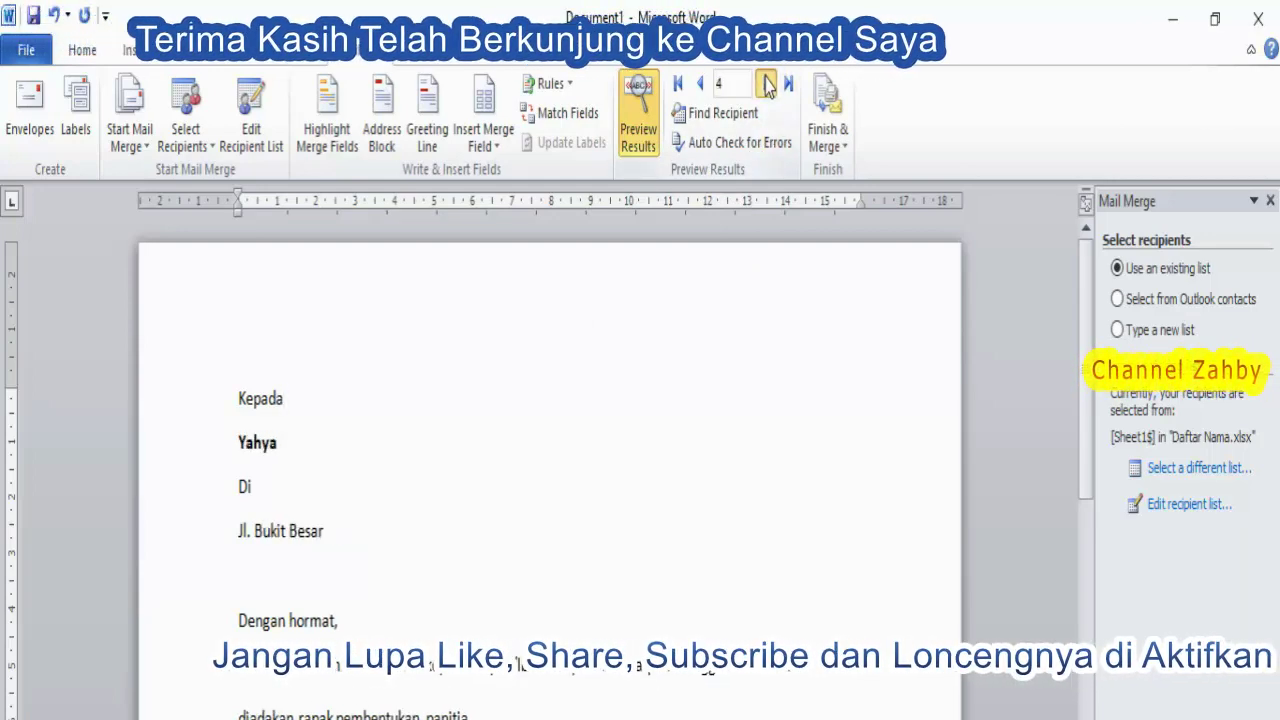
left_click(766, 85)
left_click(766, 85)
left_click(766, 85)
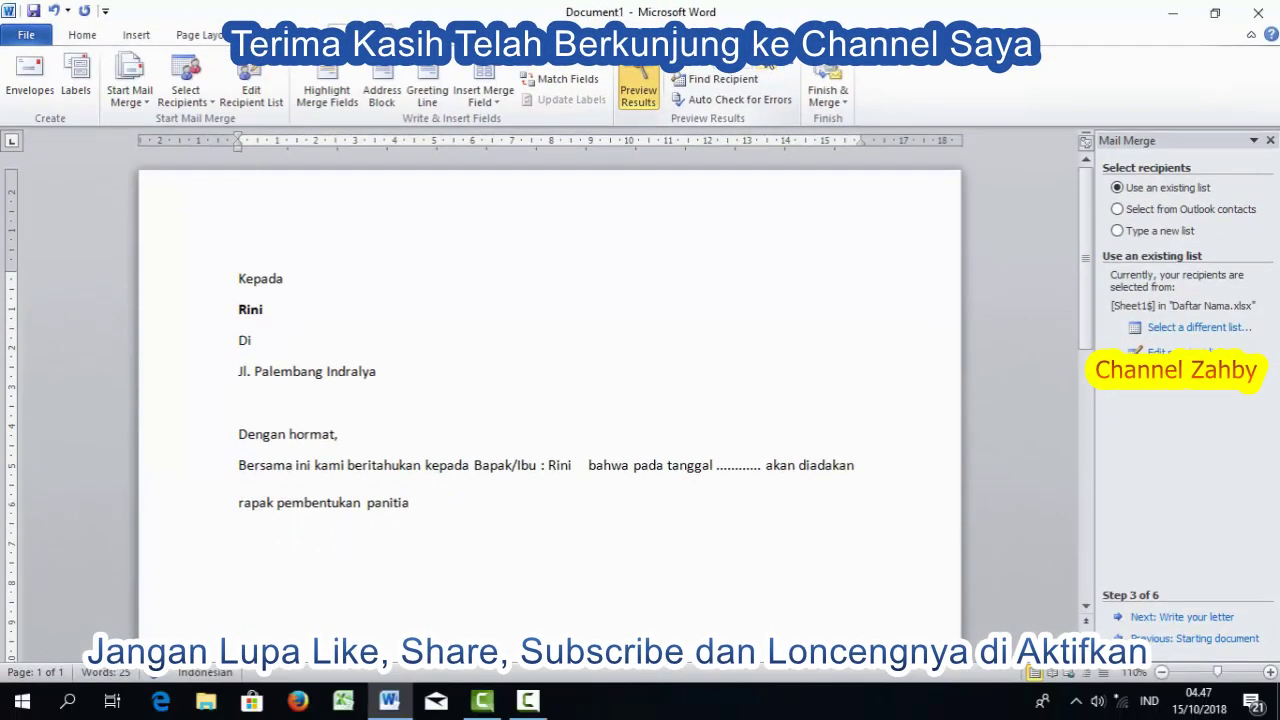
left_click(767, 64)
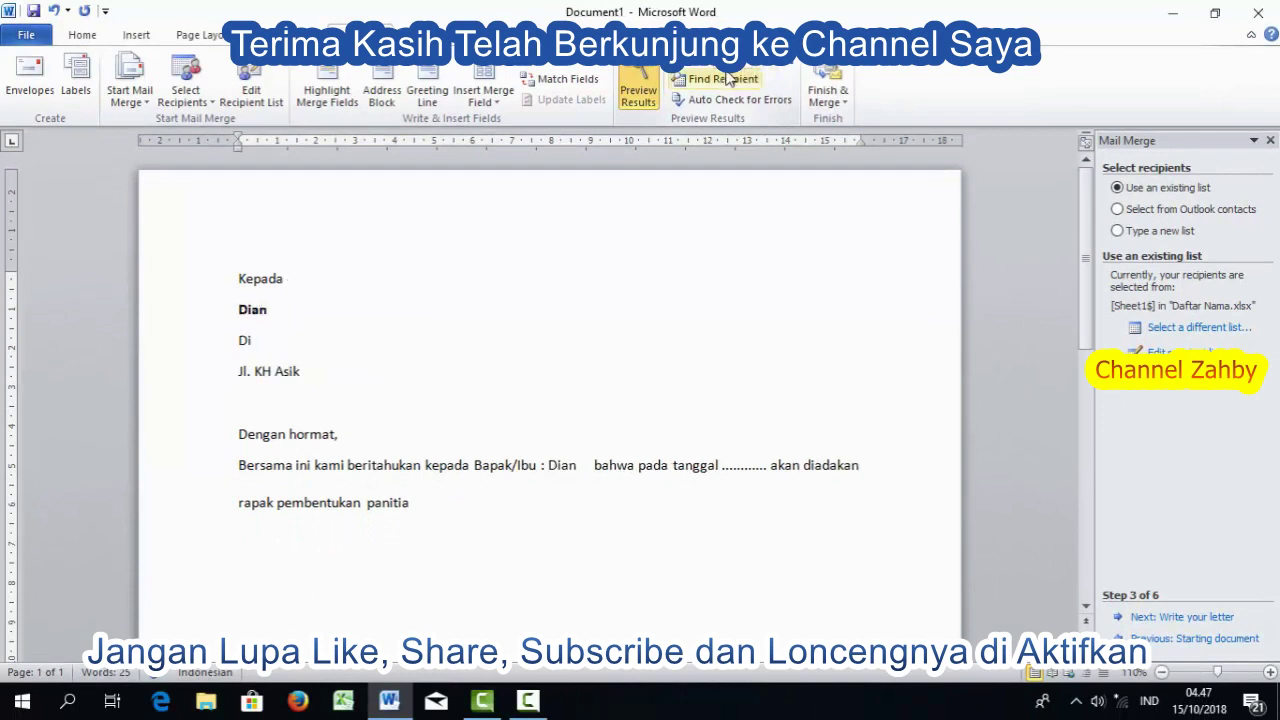
left_click(697, 66)
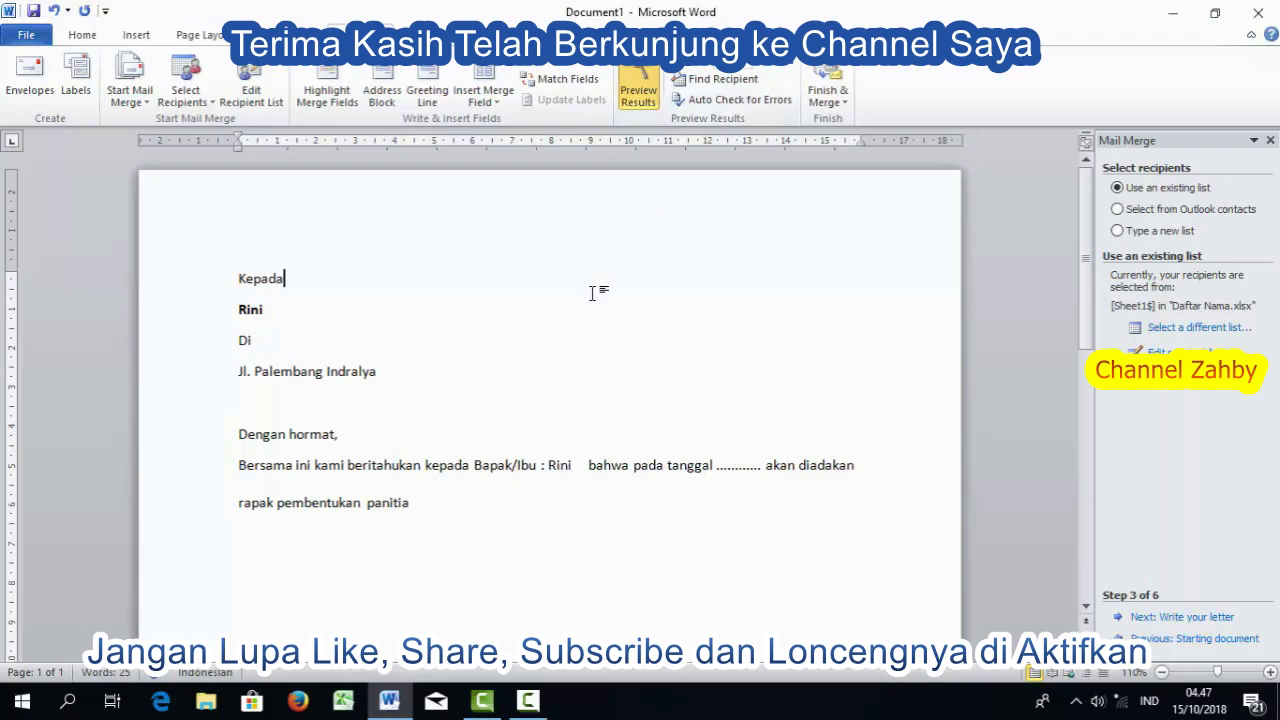